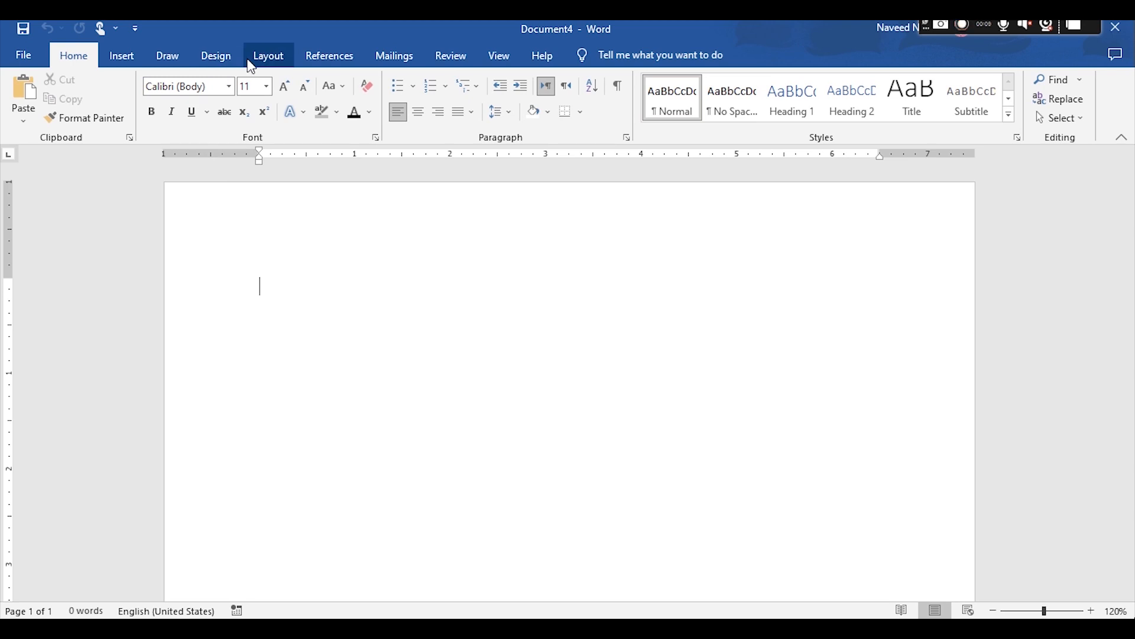
Set the page to A4 paper size with Narrow 0.5" margins on all sides
left_click(268, 56)
left_click(119, 122)
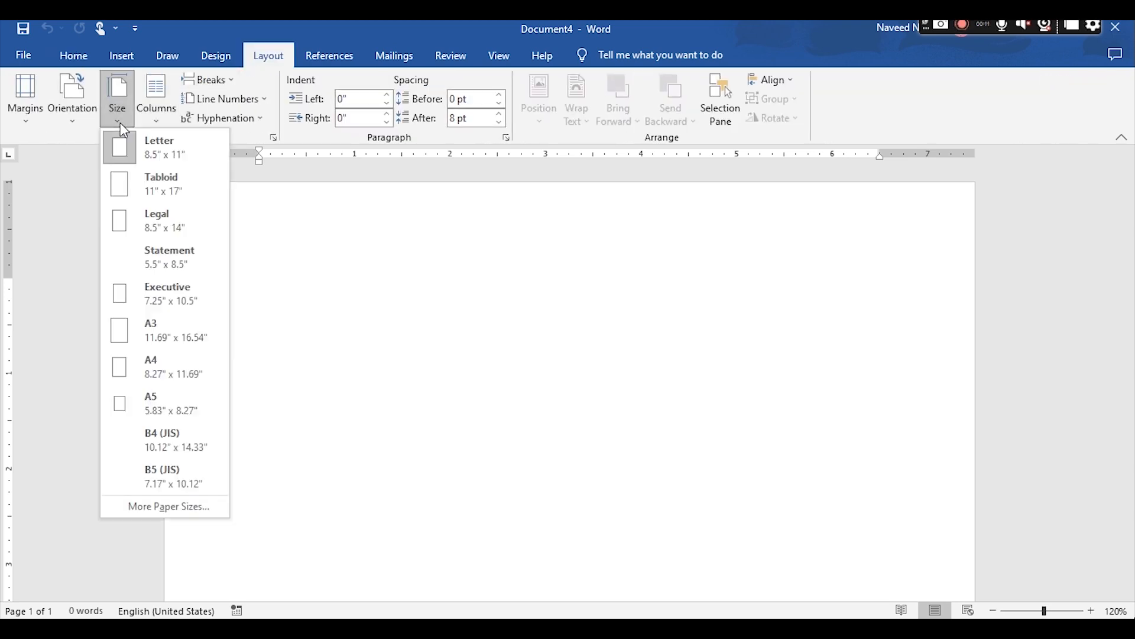
left_click(168, 357)
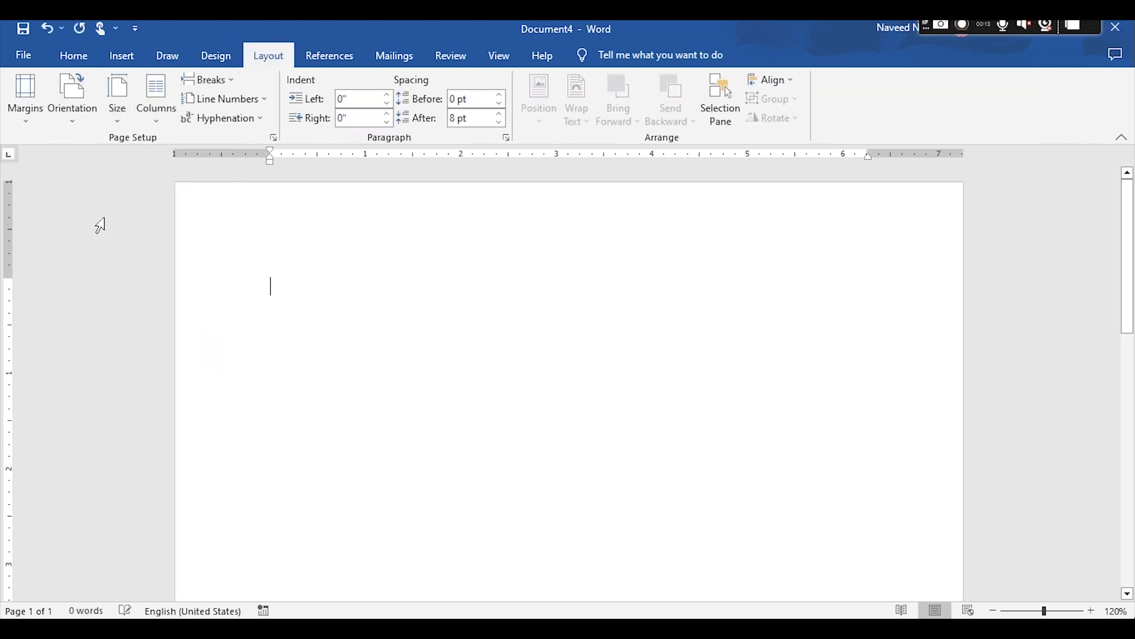
left_click(33, 111)
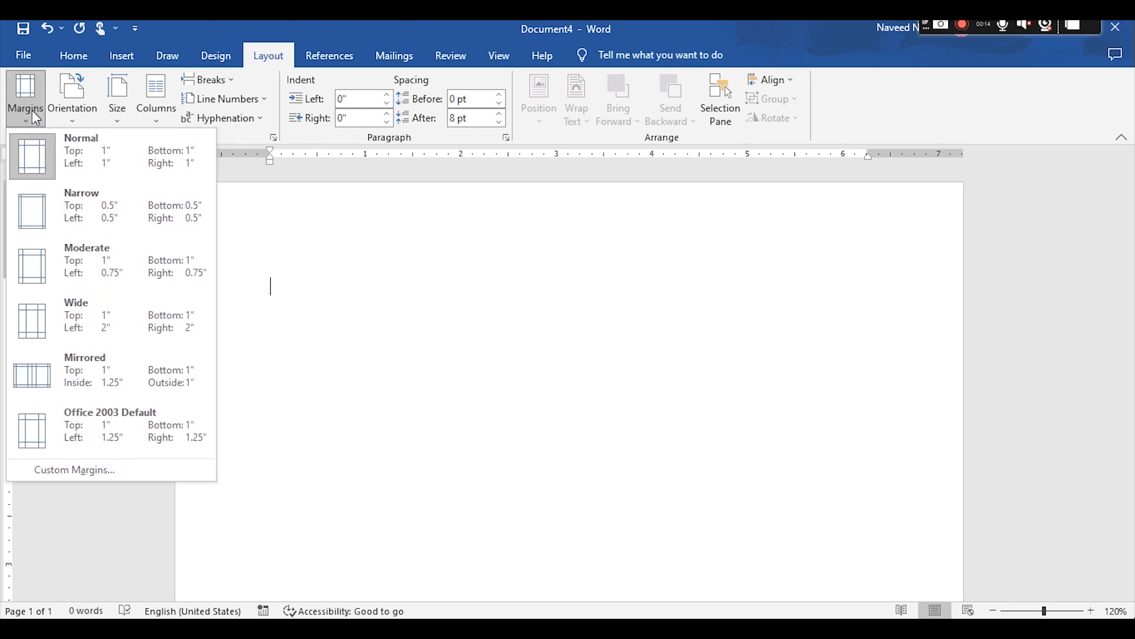
left_click(62, 193)
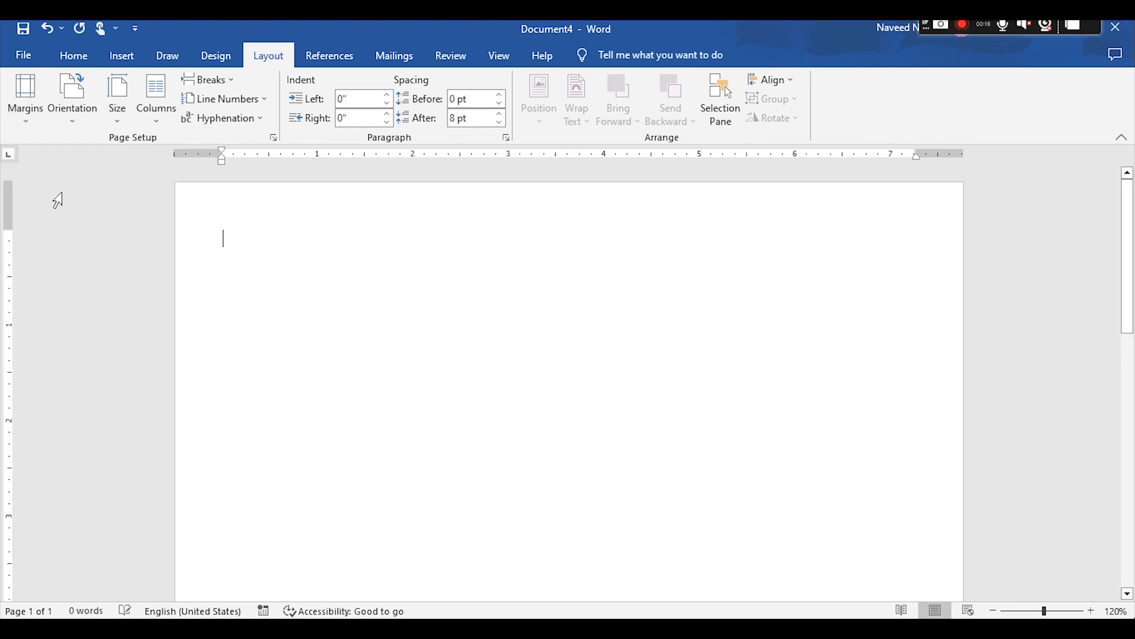
Insert a table with 9 columns and 9 rows at the start of the page
left_click(119, 58)
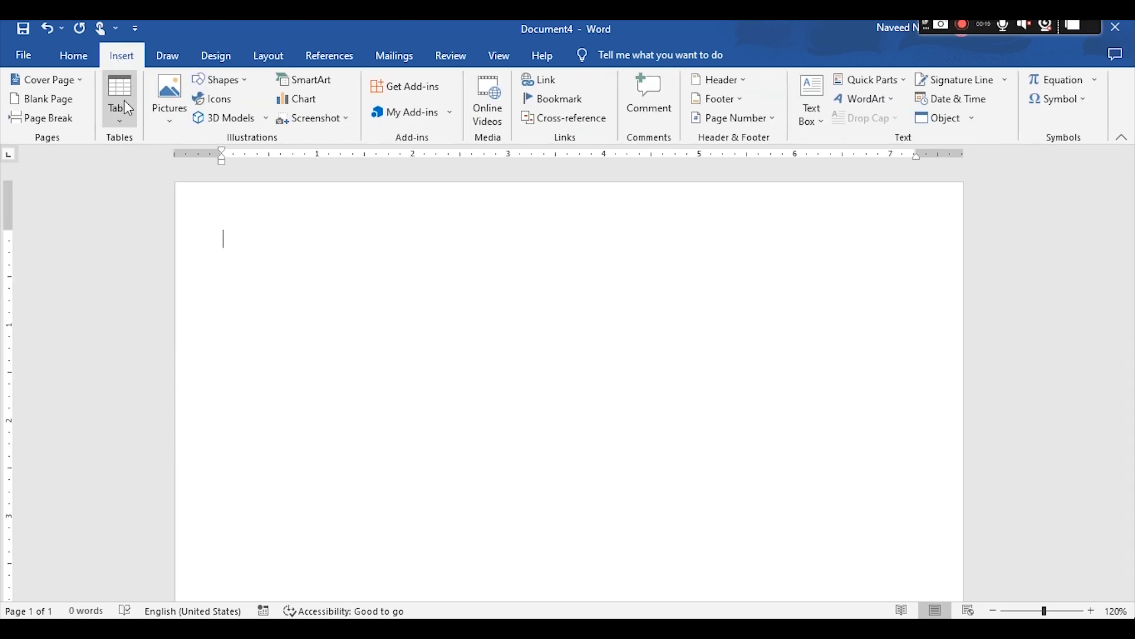
left_click(123, 95)
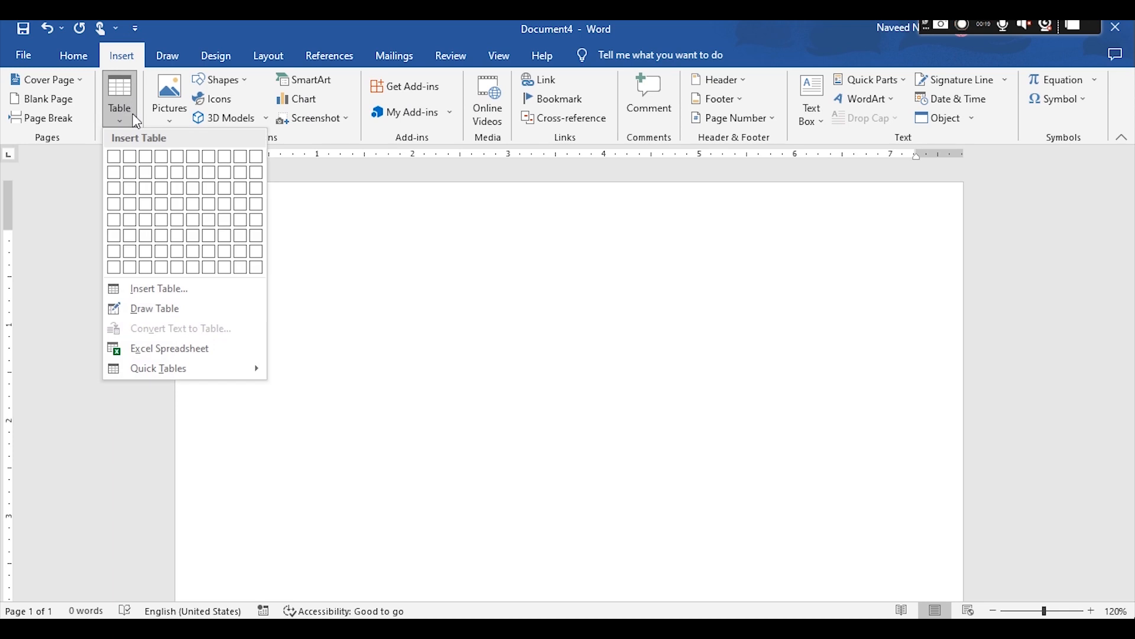
left_click(196, 290)
type("9")
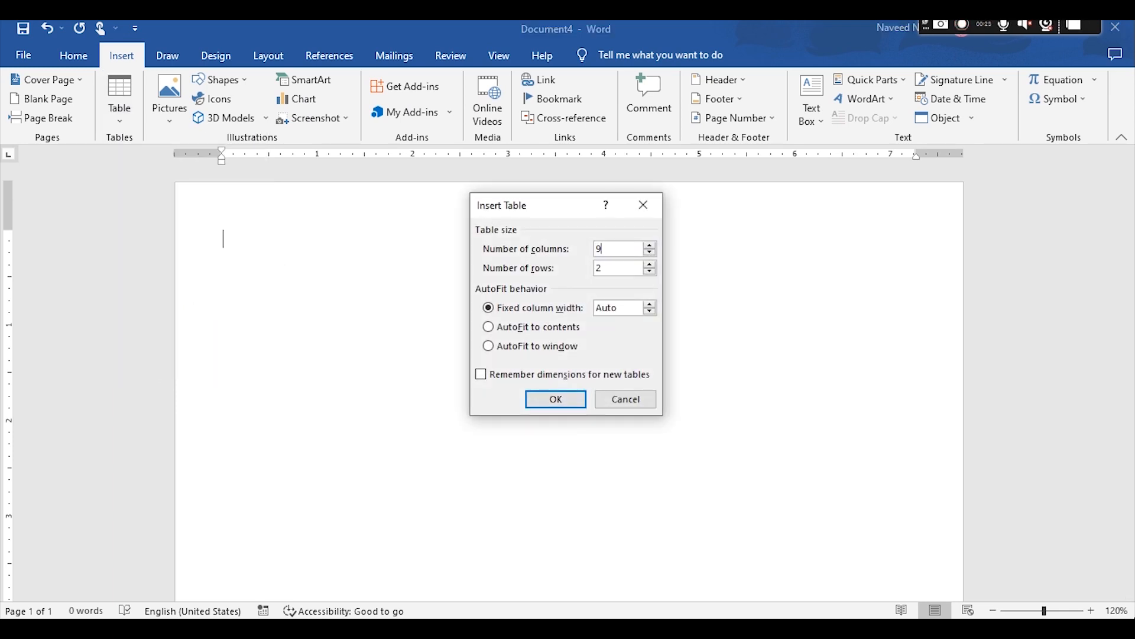
key("Tab")
type("9")
key("Return")
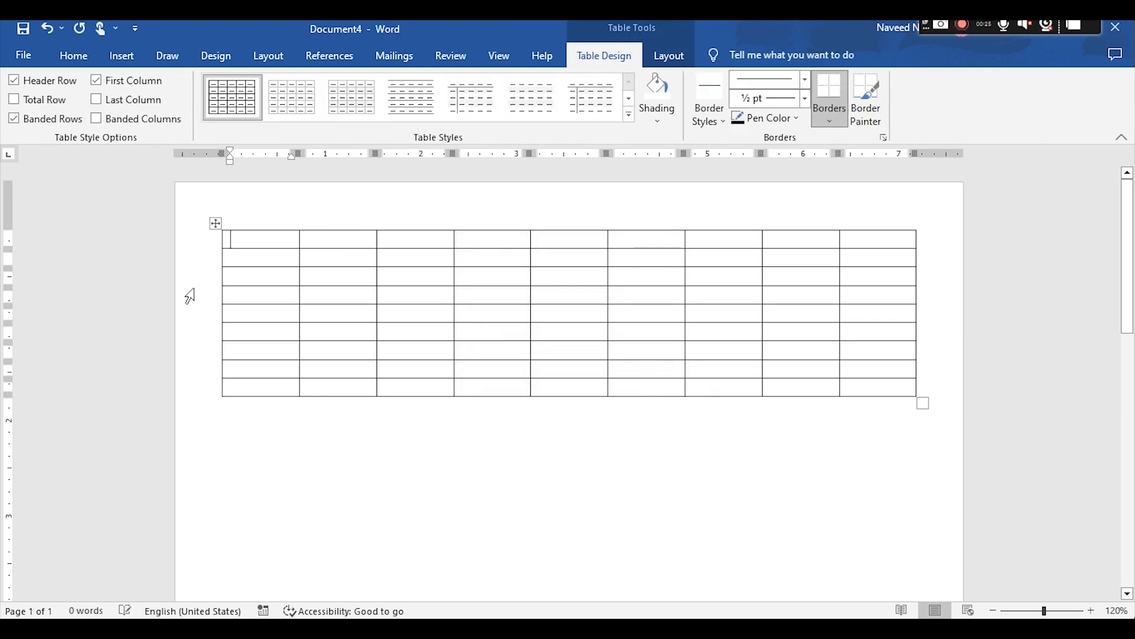
Merge all nine cells of the table's first row into a single cell
key("shift+Right")
key("shift+Right")
key("shift+Right")
key("shift+Right")
key("shift+Right")
key("shift+Right")
key("shift+Right")
key("shift+Right")
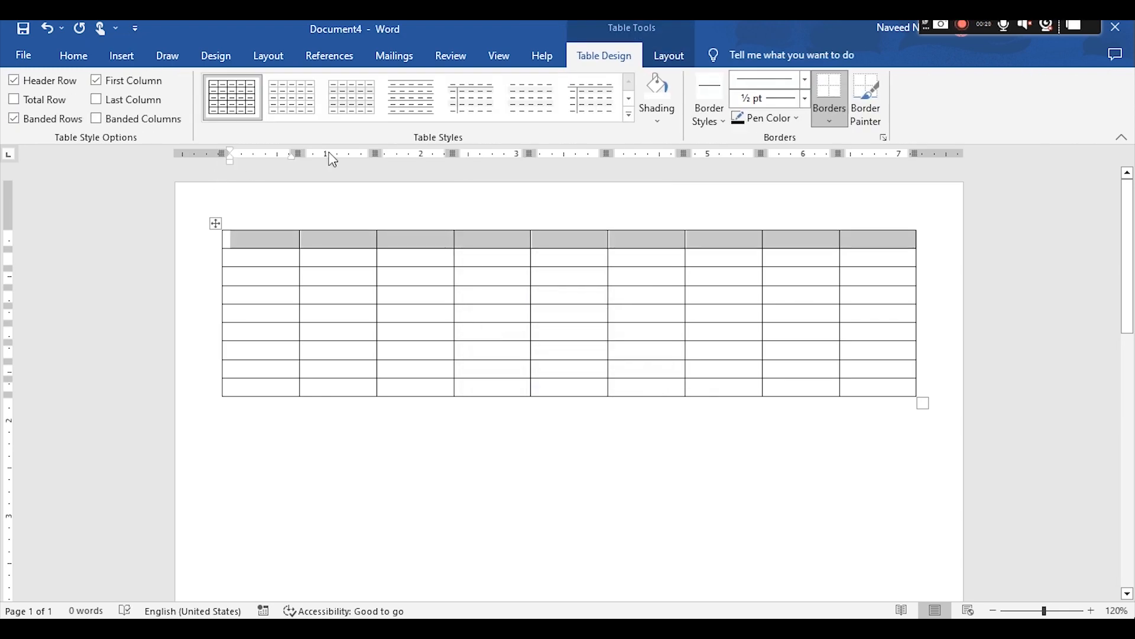
left_click(661, 52)
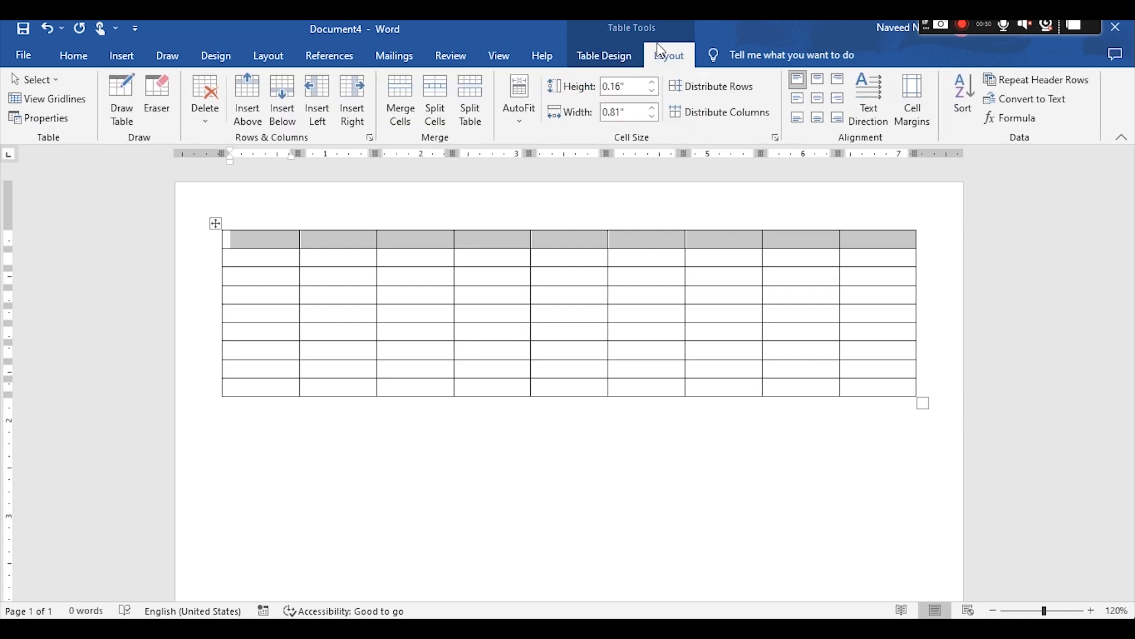
left_click(392, 100)
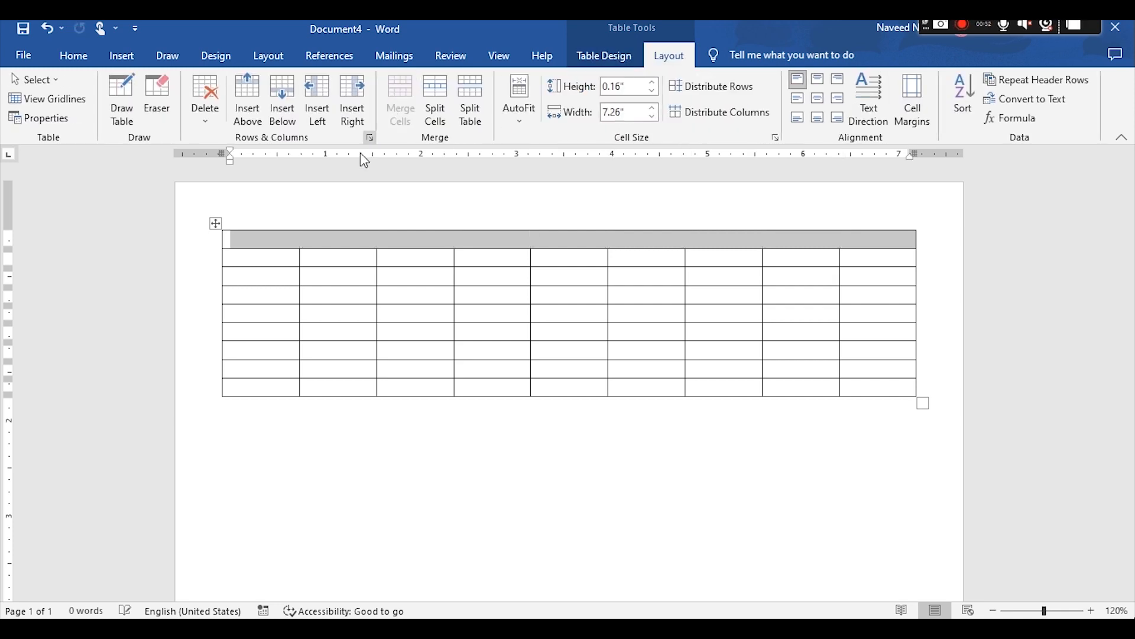
Merge all nine cells of the table's second row into a single cell
left_click(283, 253)
key("shift+Right")
key("shift+Right")
key("shift+Right")
key("shift+Right")
key("shift+Right")
key("shift+Right")
key("shift+Right")
key("shift+Right")
key("shift+Right")
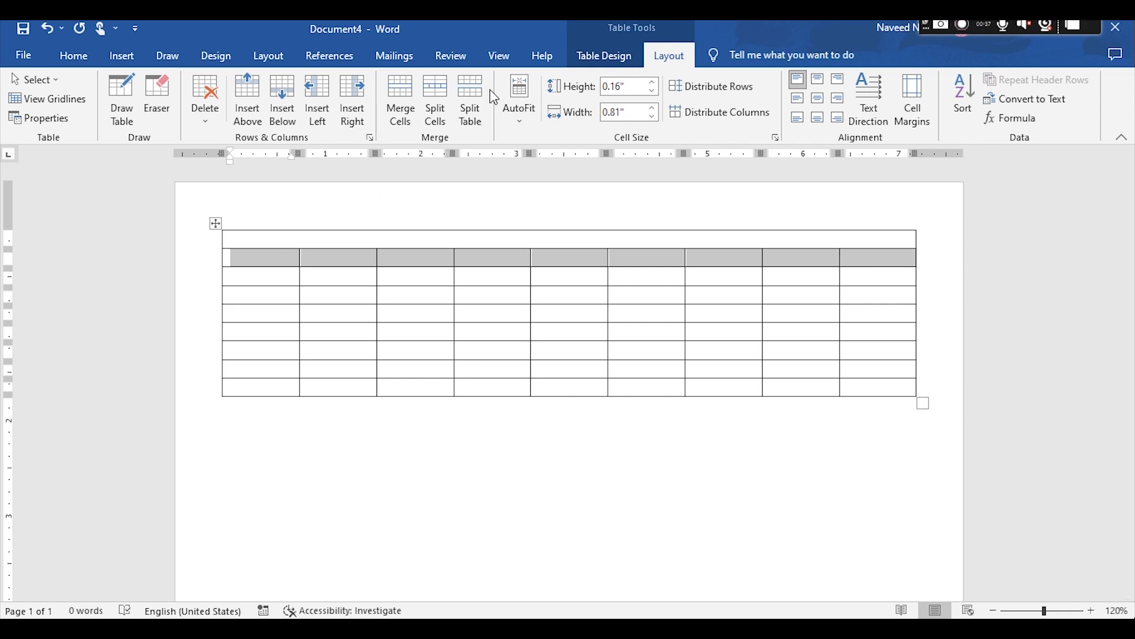
left_click(416, 103)
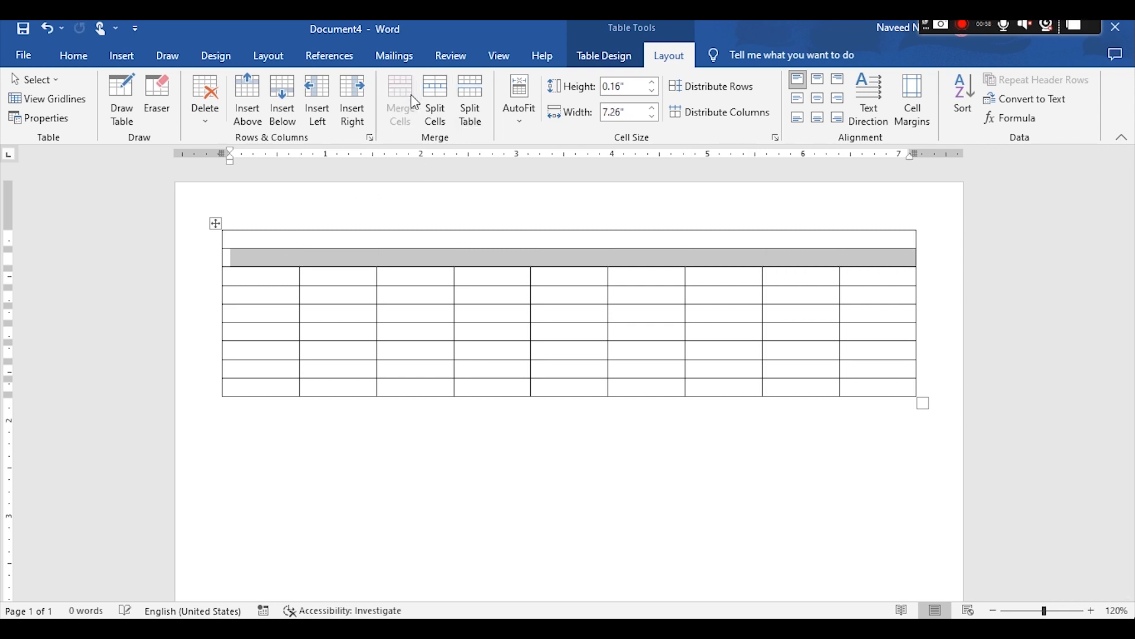
Enter "Class 9th Time Table" in the merged first row, with "Session 2023-24" on a second line beneath it
left_click(441, 242)
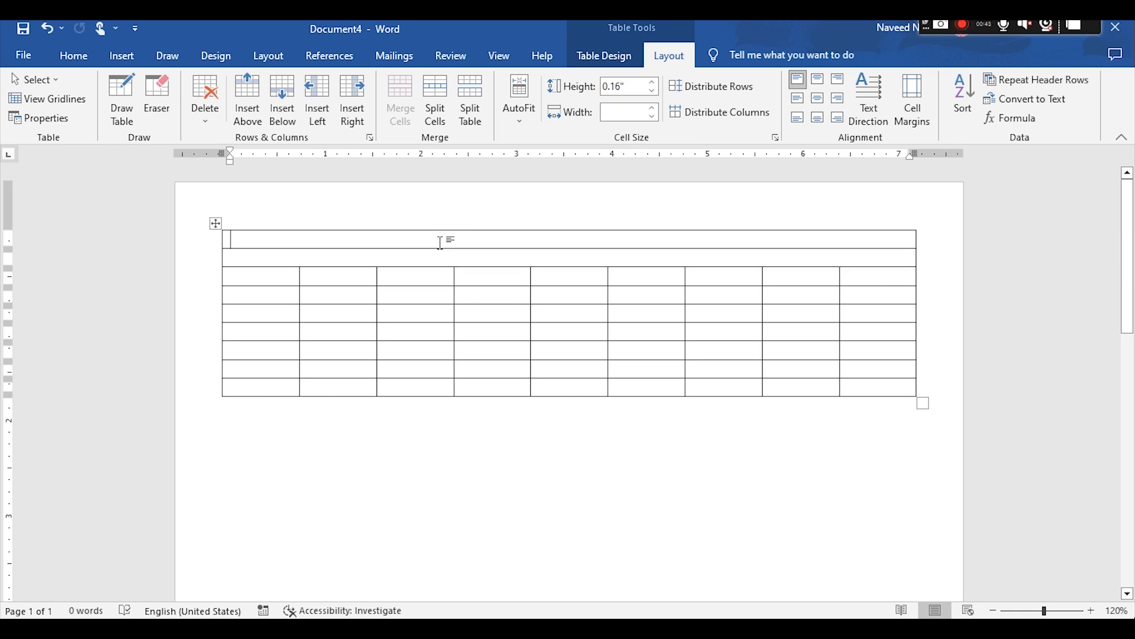
type("Class")
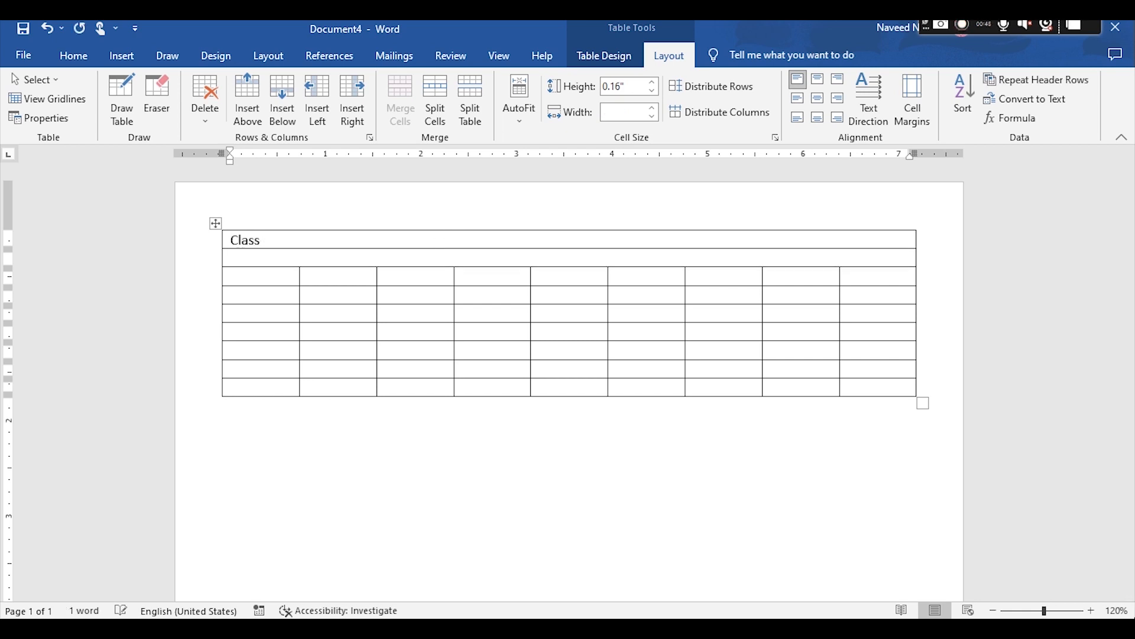
type(" 9th ")
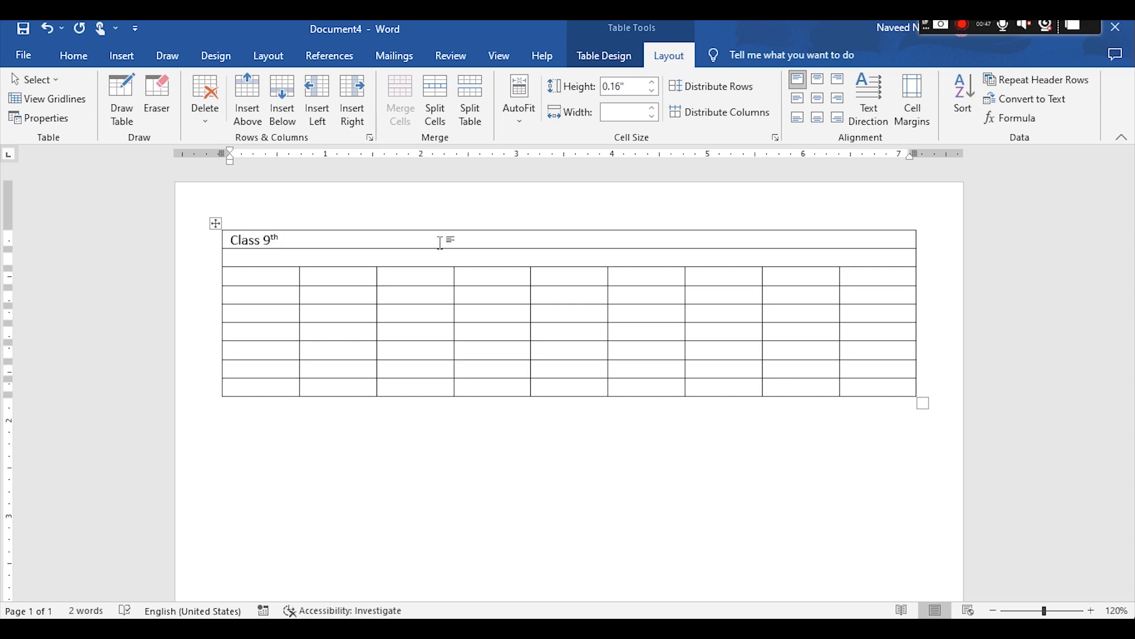
type("Time T")
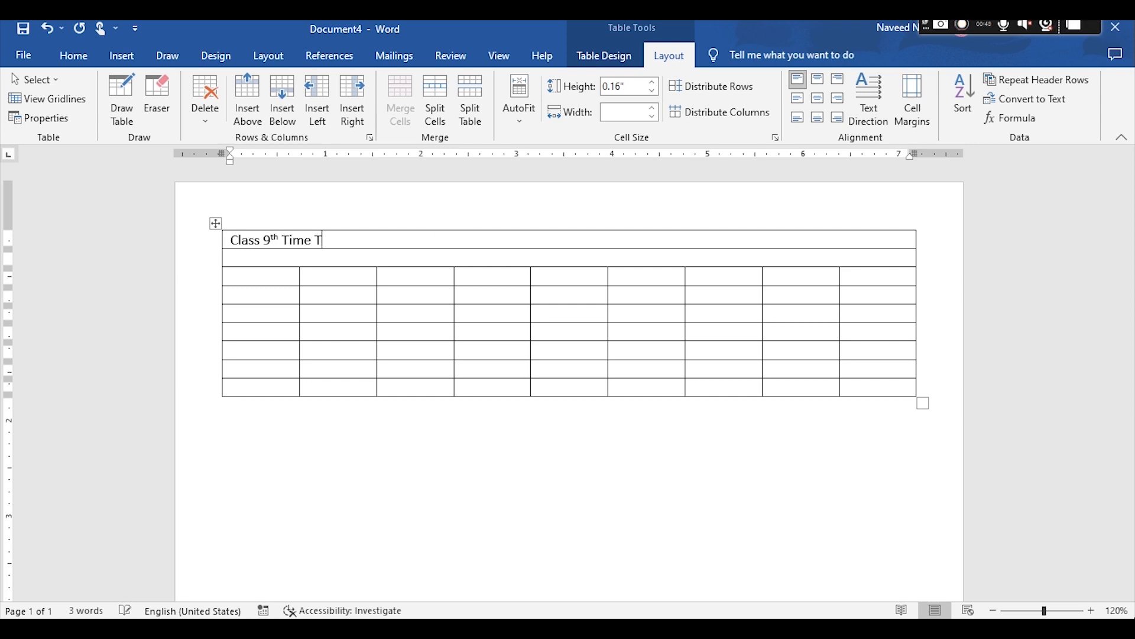
type("able")
key("Return")
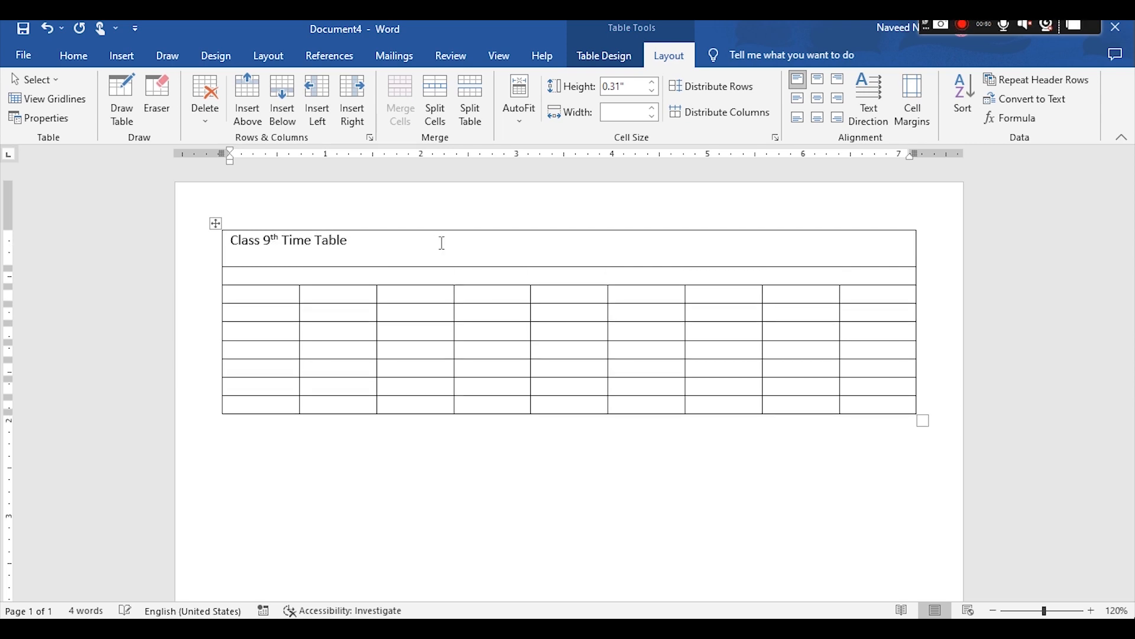
type("Session 2023-2")
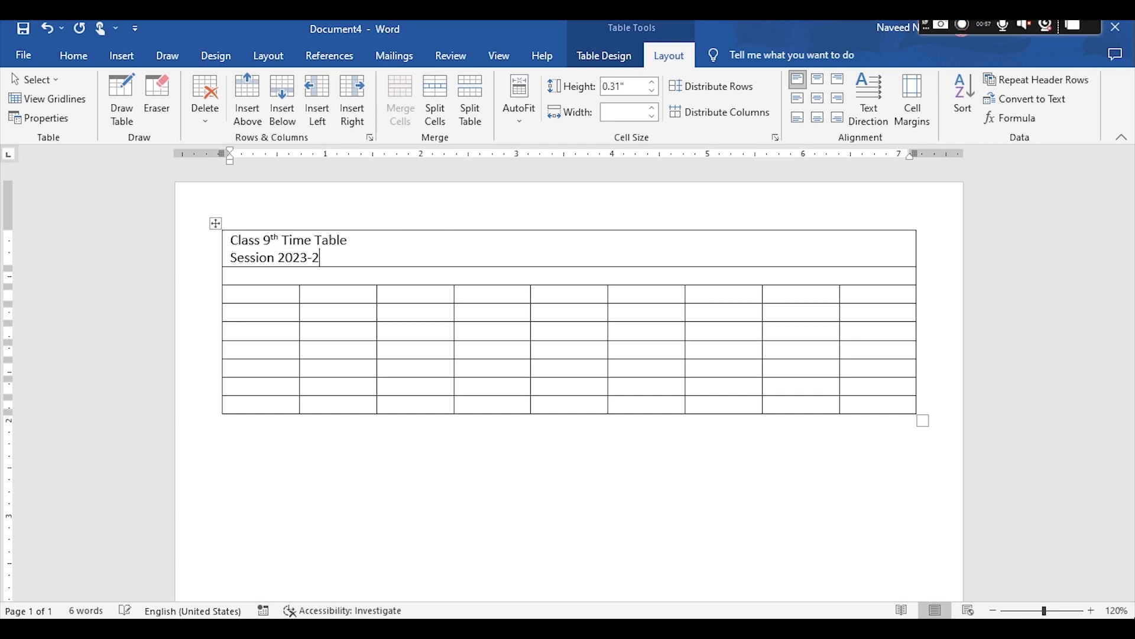
type("4")
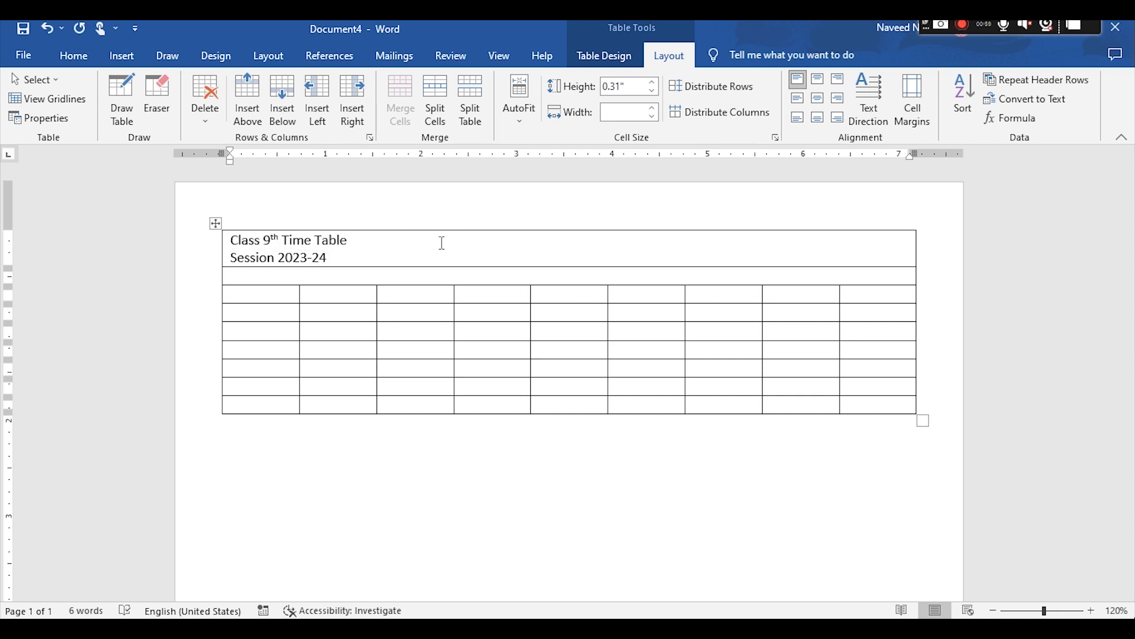
Center both title lines horizontally in the table's first row
key("shift+Up")
key("shift+Left")
key("shift+Left")
key("shift+Left")
key("shift+Left")
key("shift+Left")
key("shift+Left")
key("shift+Left")
key("shift+Left")
key("shift+Left")
key("shift+Left")
key("shift+Left")
key("shift+Left")
key("shift+Left")
key("shift+Left")
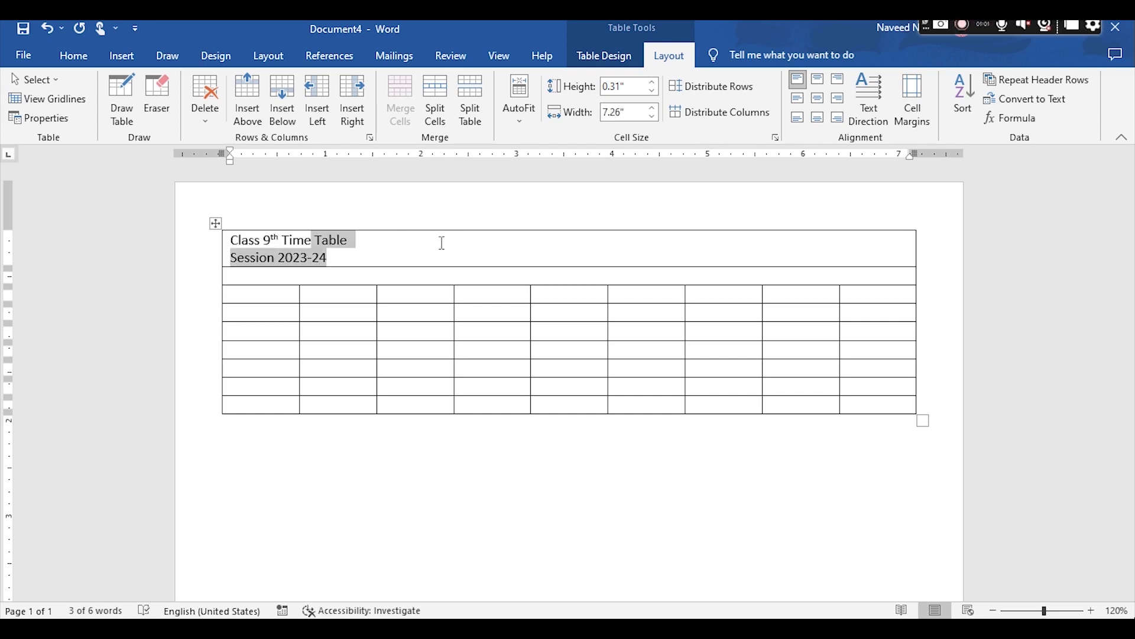
key("shift+Left")
key("shift+Left")
key("shift+Left")
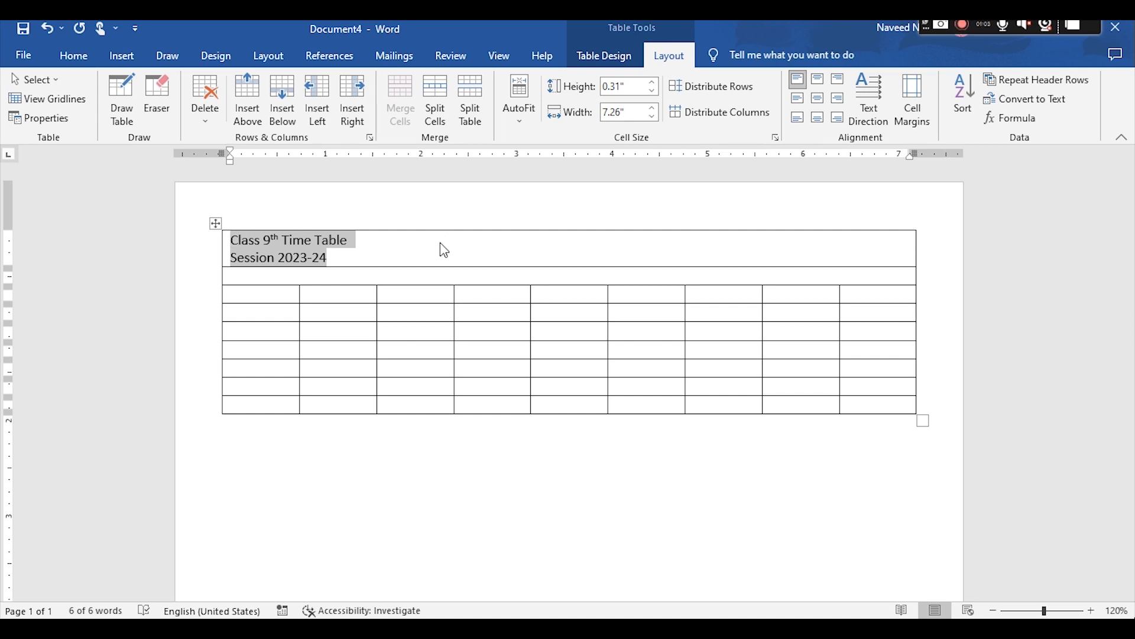
key("ctrl+e")
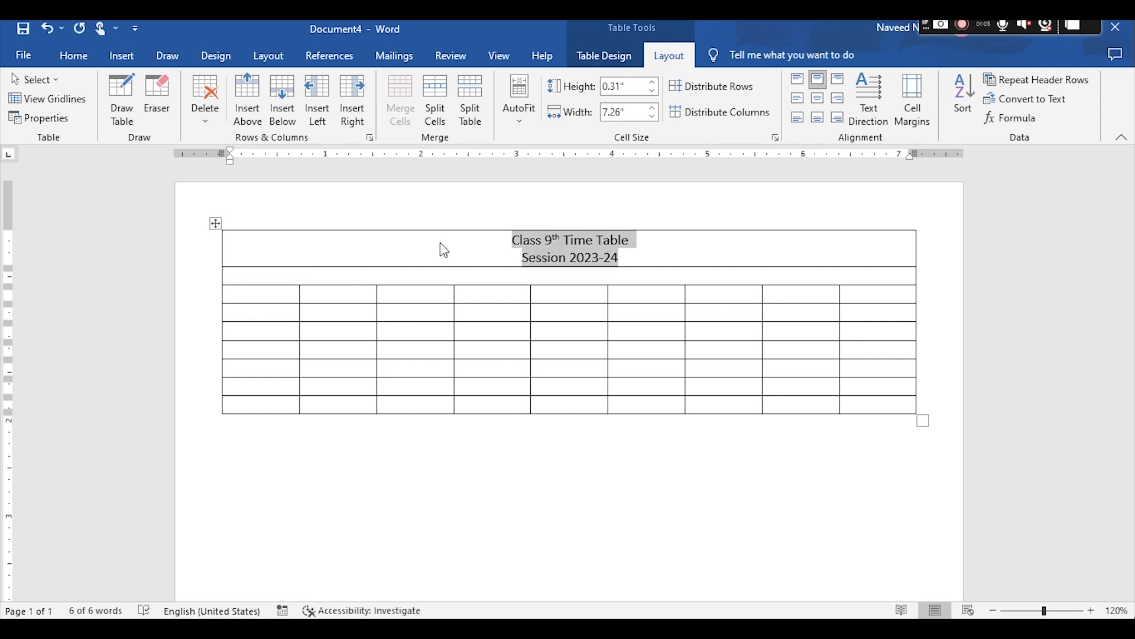
Enter the heading "Periods" in the merged second row and center it
key("Down")
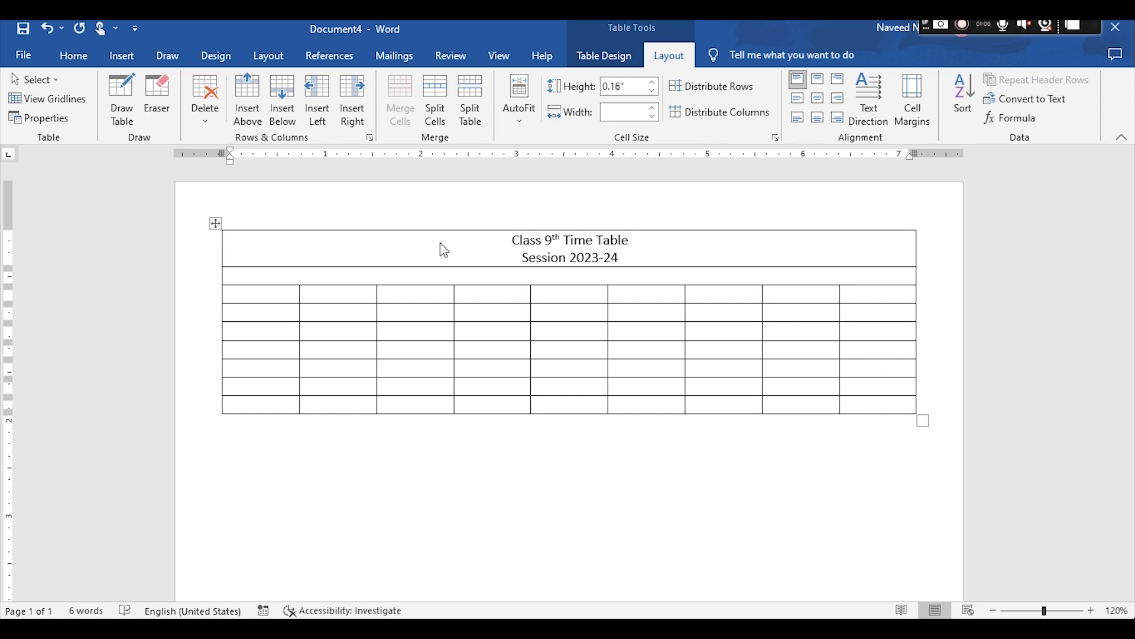
type("Per")
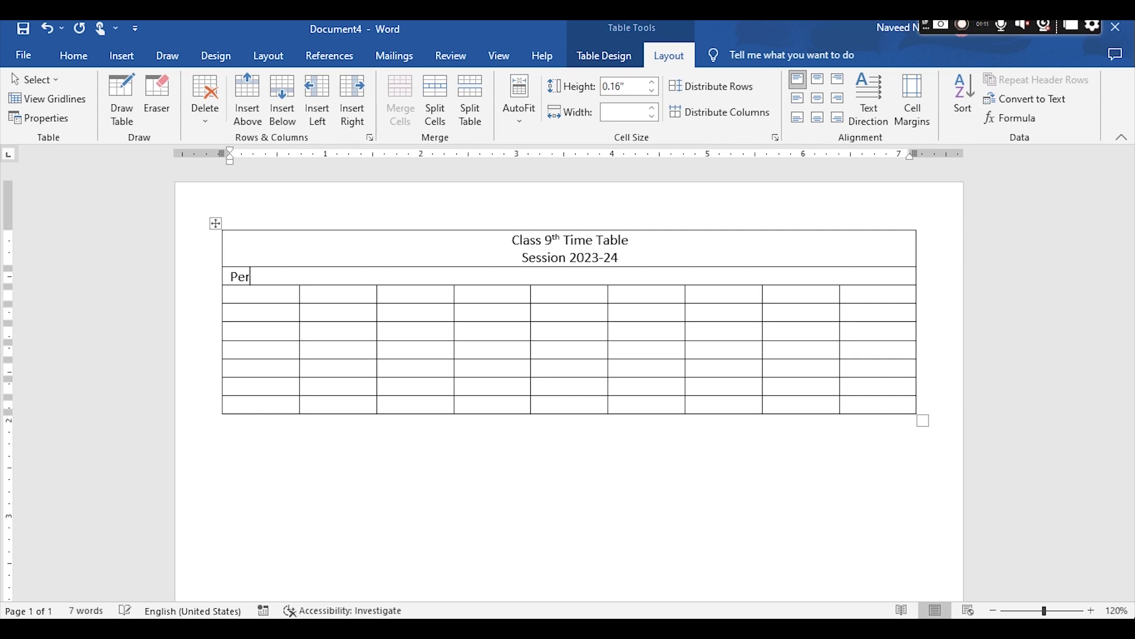
type("iods")
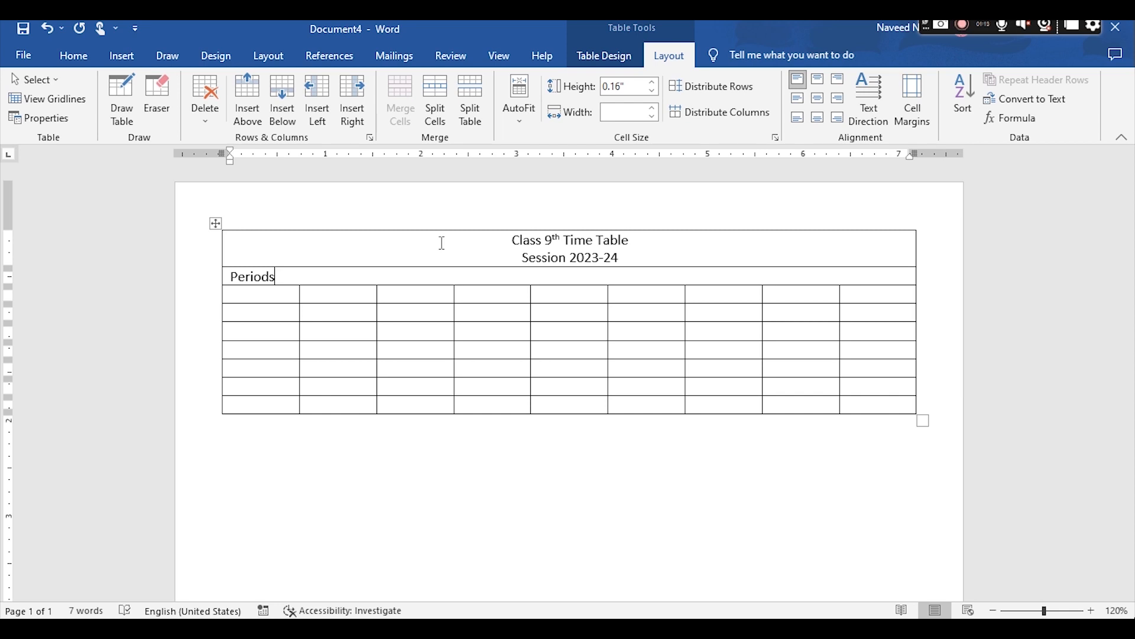
key("shift+Up")
key("shift+Down")
key("shift+Left")
key("shift+Left")
key("shift+Left")
key("shift+Left")
key("shift+Left")
key("shift+Left")
key("shift+Left")
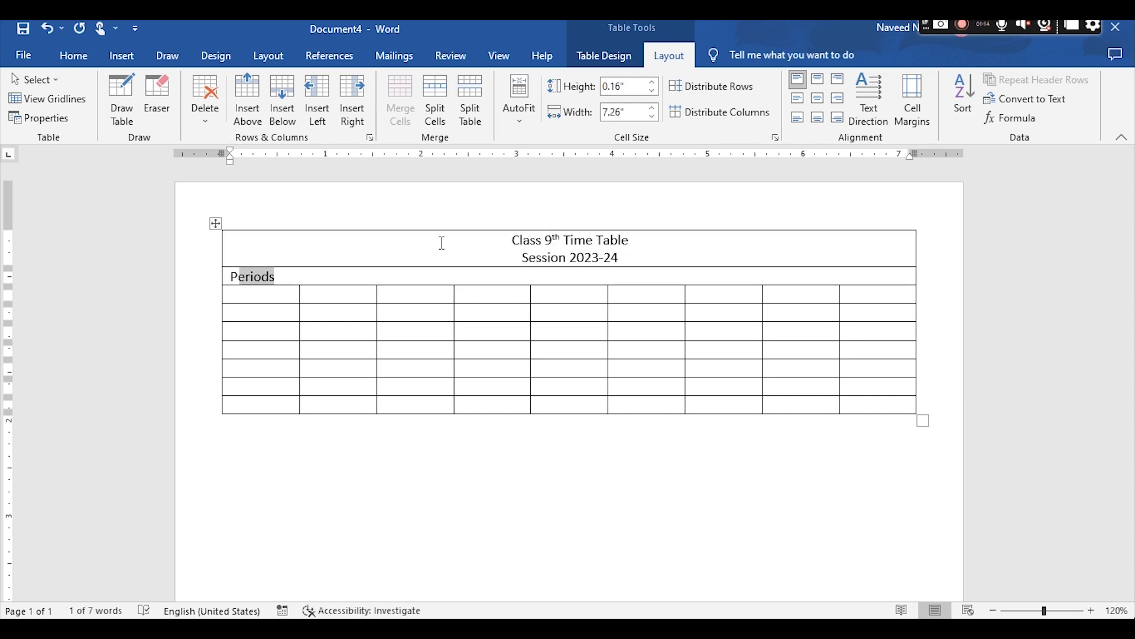
key("ctrl+e")
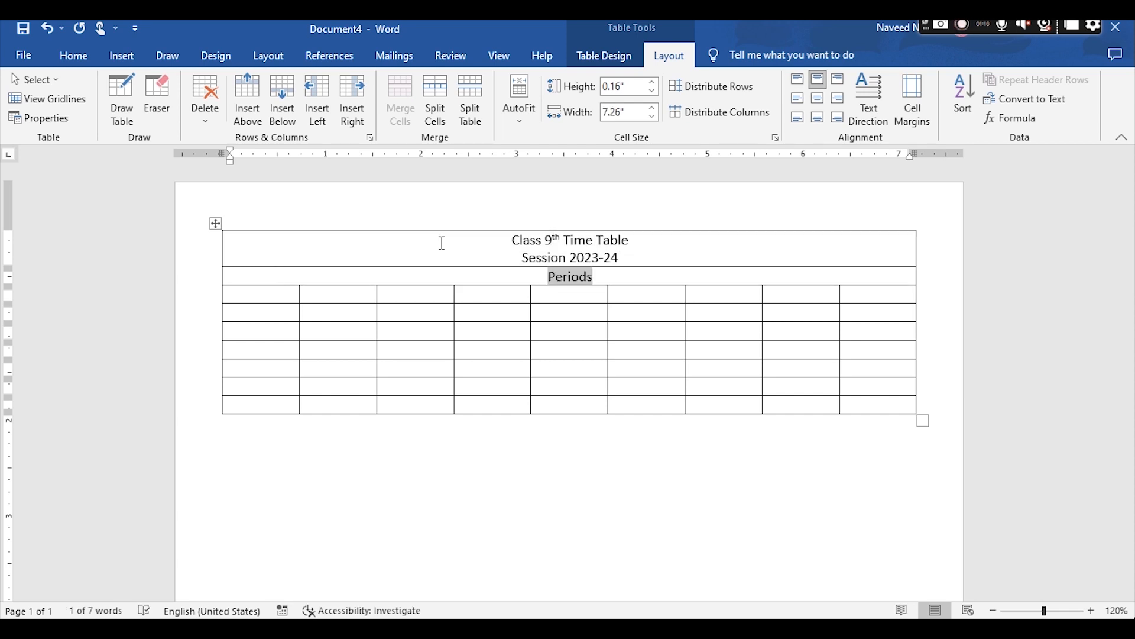
Make the third row's first cell three lines tall and enter "Days" on its middle line
key("Down")
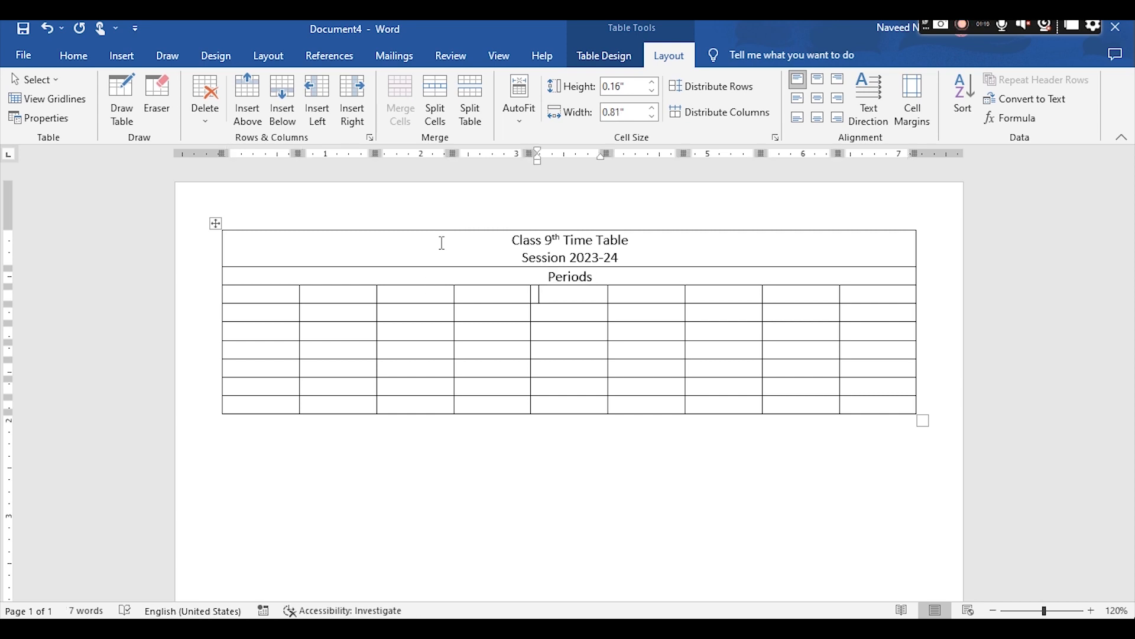
key("Left")
key("Left")
key("Left")
key("Left")
key("Return")
key("Return")
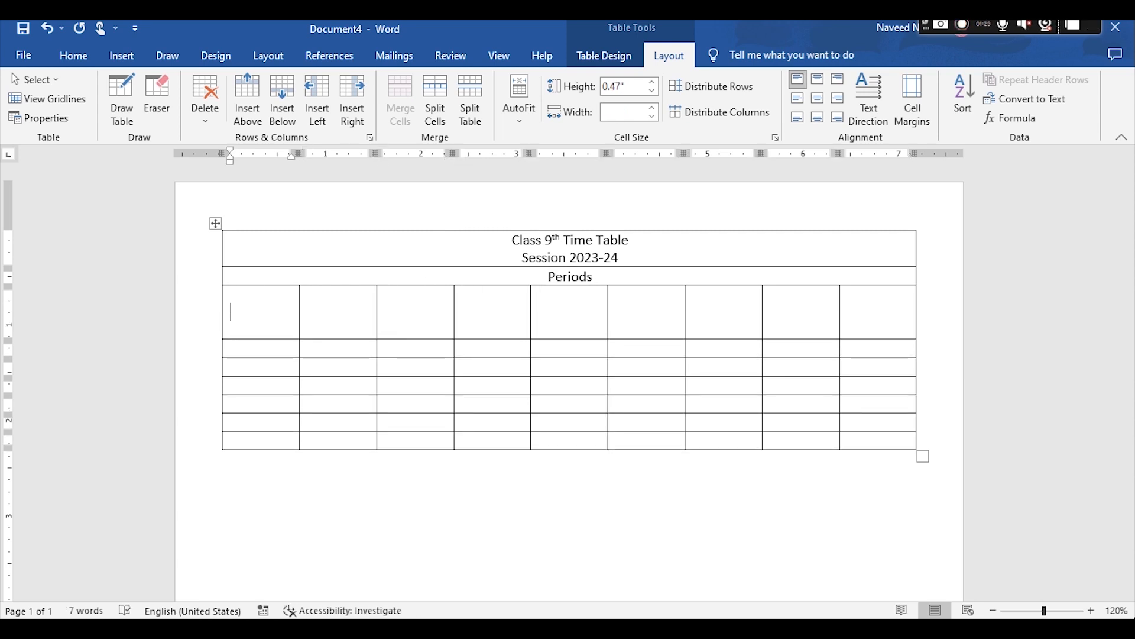
type("Days")
Enter the first period heading beside "Days" on four lines: "1st", "8:00 am", "To" and "8:40 am"
key("Right")
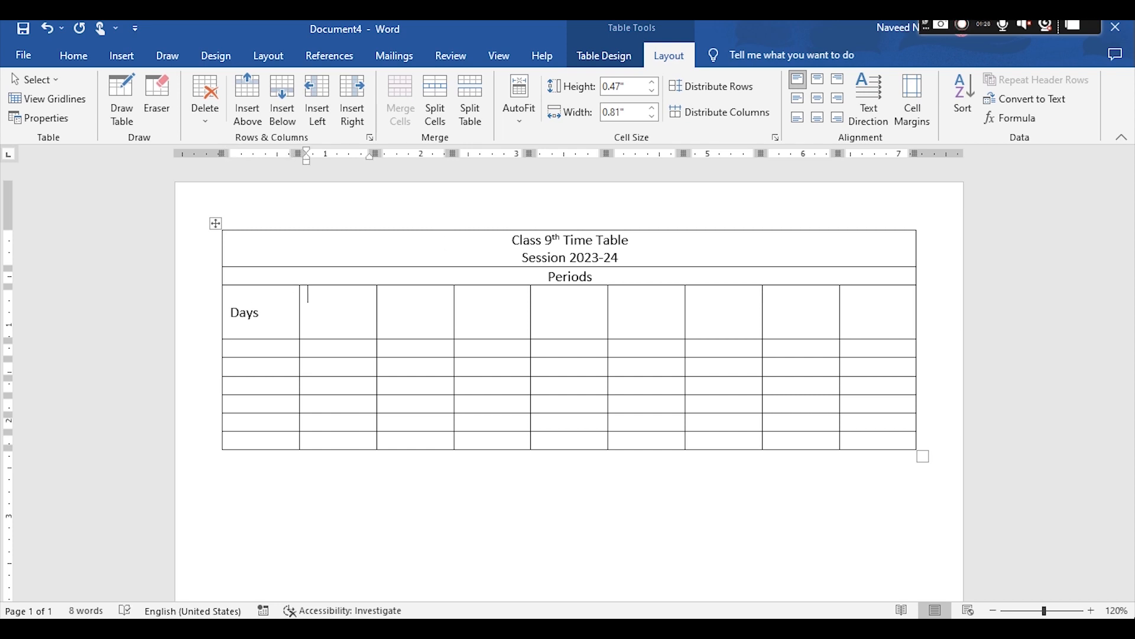
type("1st")
key("Return")
type("8:00")
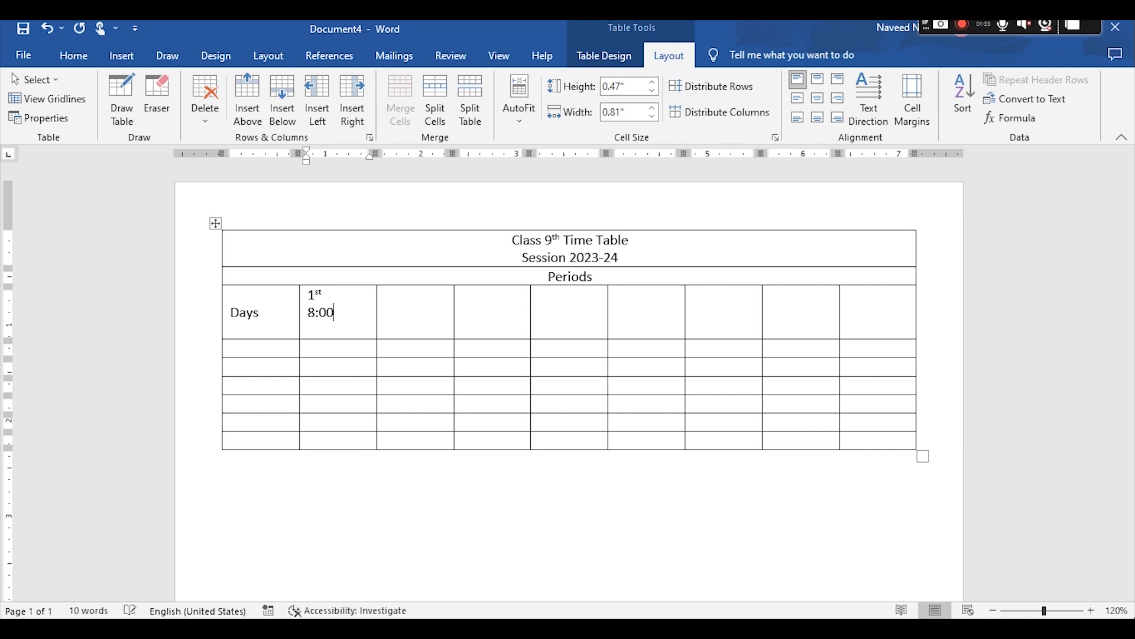
type(" am")
scroll(442, 242, "down", 1)
key("Return")
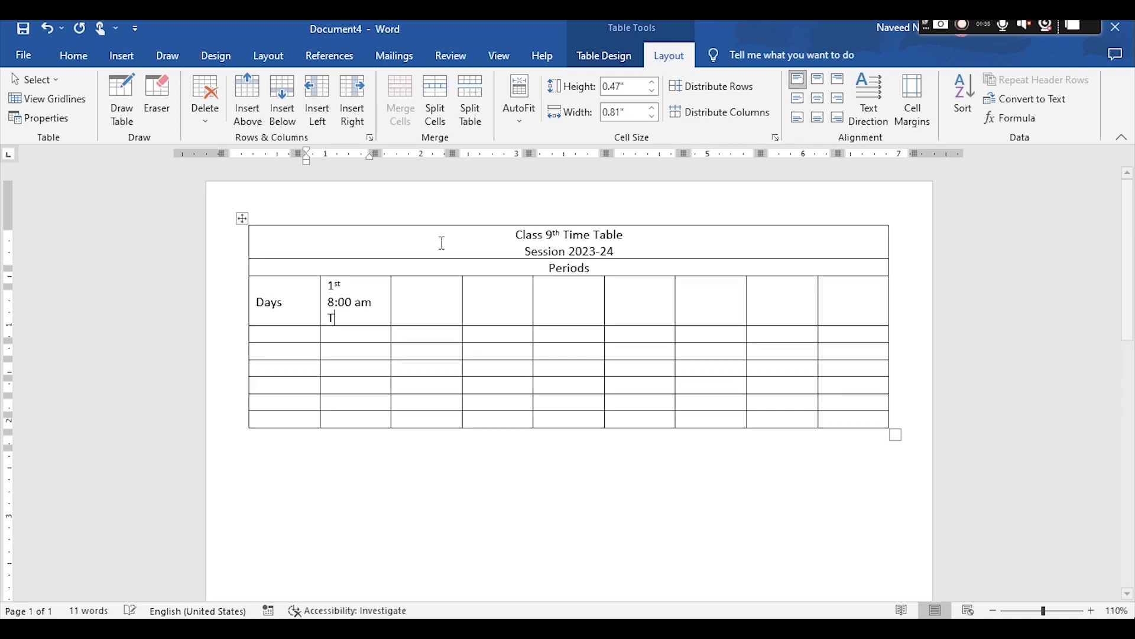
type("To")
key("Return")
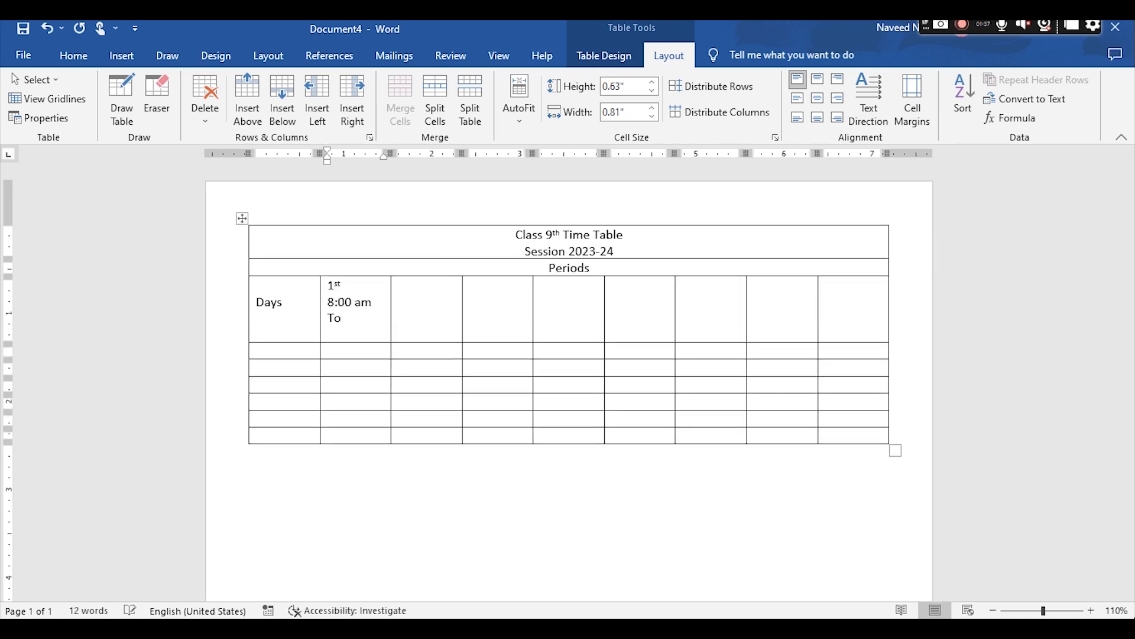
type("8:")
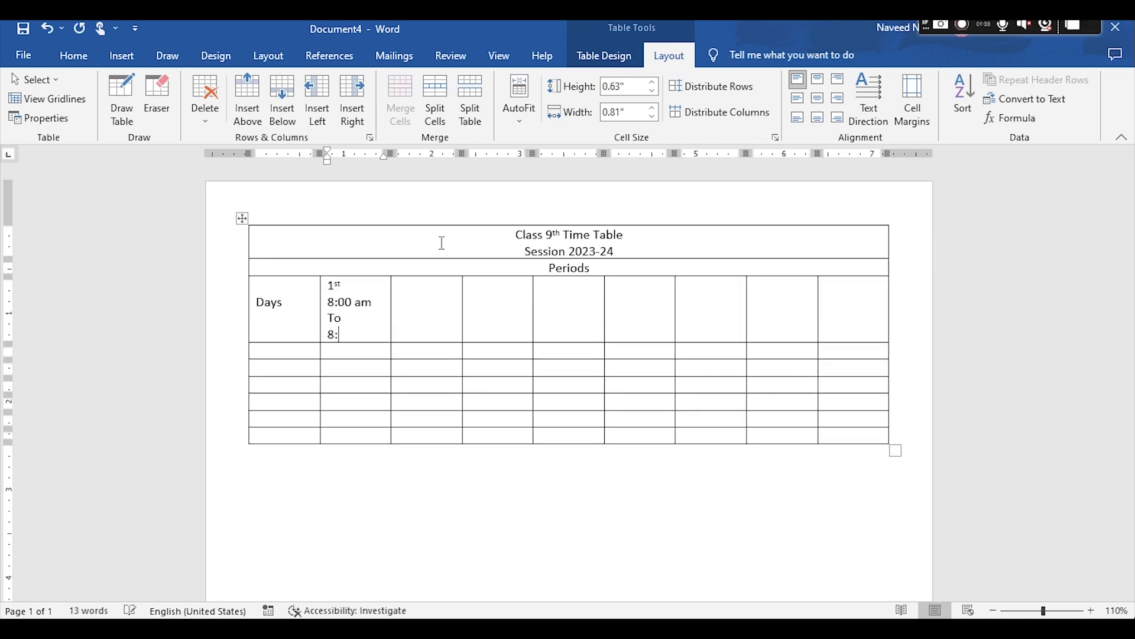
type("40 am")
Center the contents of all cells in the table's third row, from "Days" through the last column
key("shift+Up")
key("Up")
key("Up")
key("Left")
key("Left")
key("Left")
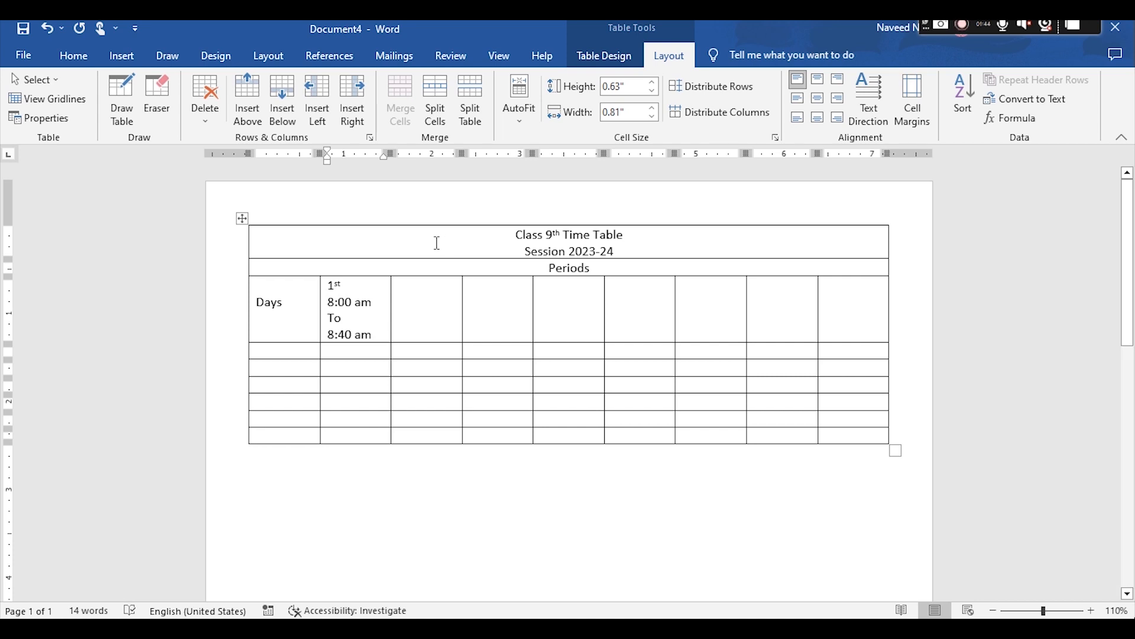
left_click(308, 306)
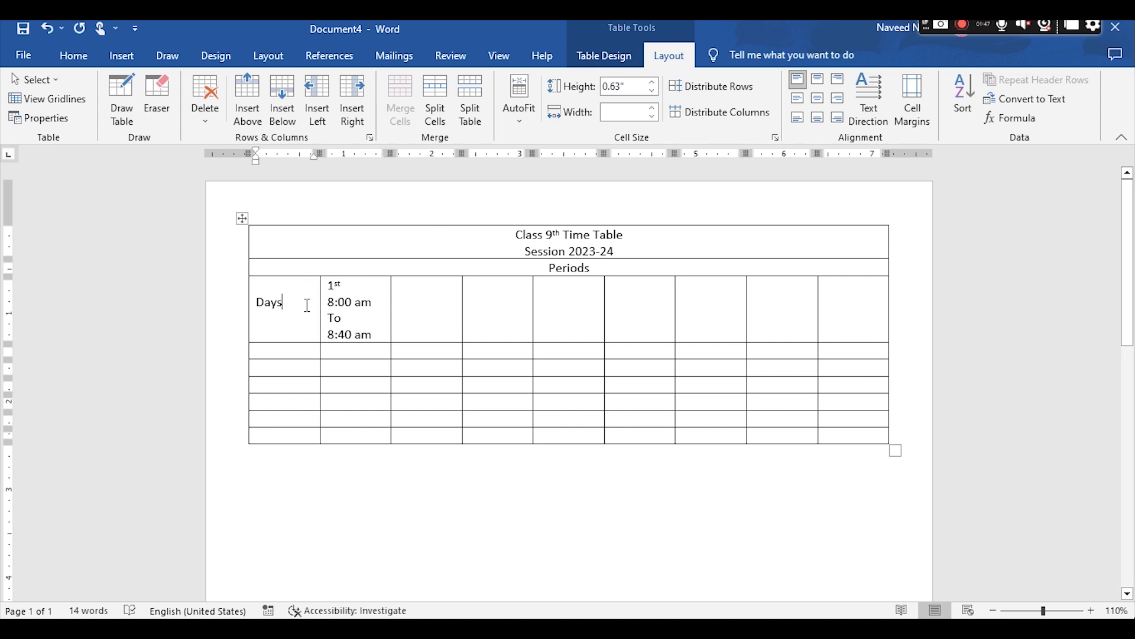
key("shift+Right")
key("shift+Right")
key("shift+Right")
key("shift+Right")
key("shift+Right")
key("shift+Right")
key("shift+Right")
key("shift+Right")
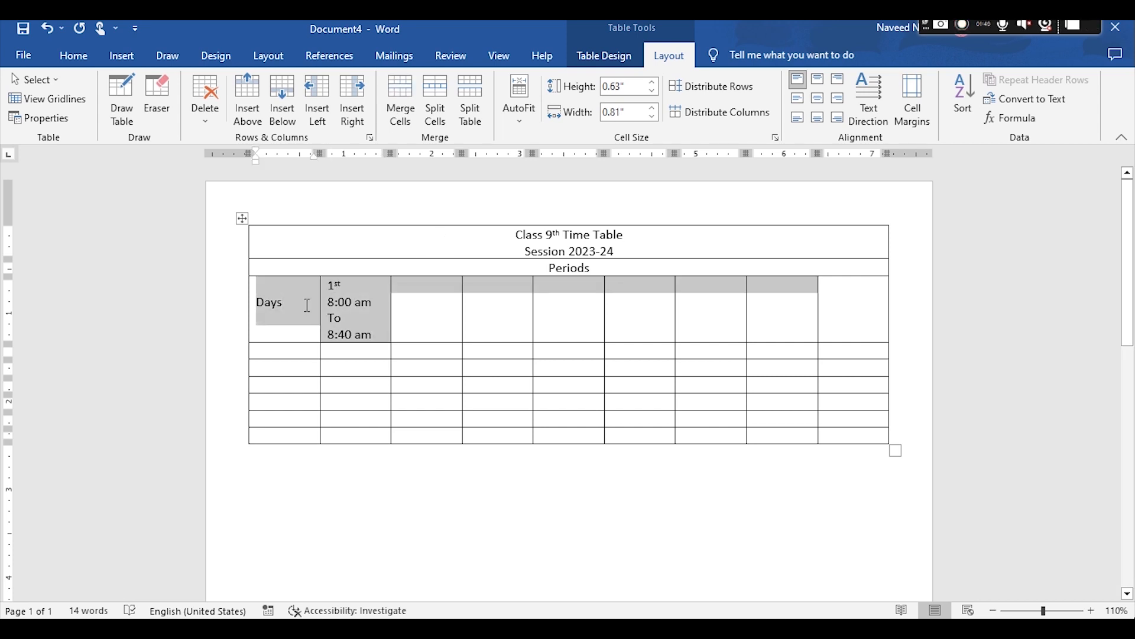
key("ctrl+e")
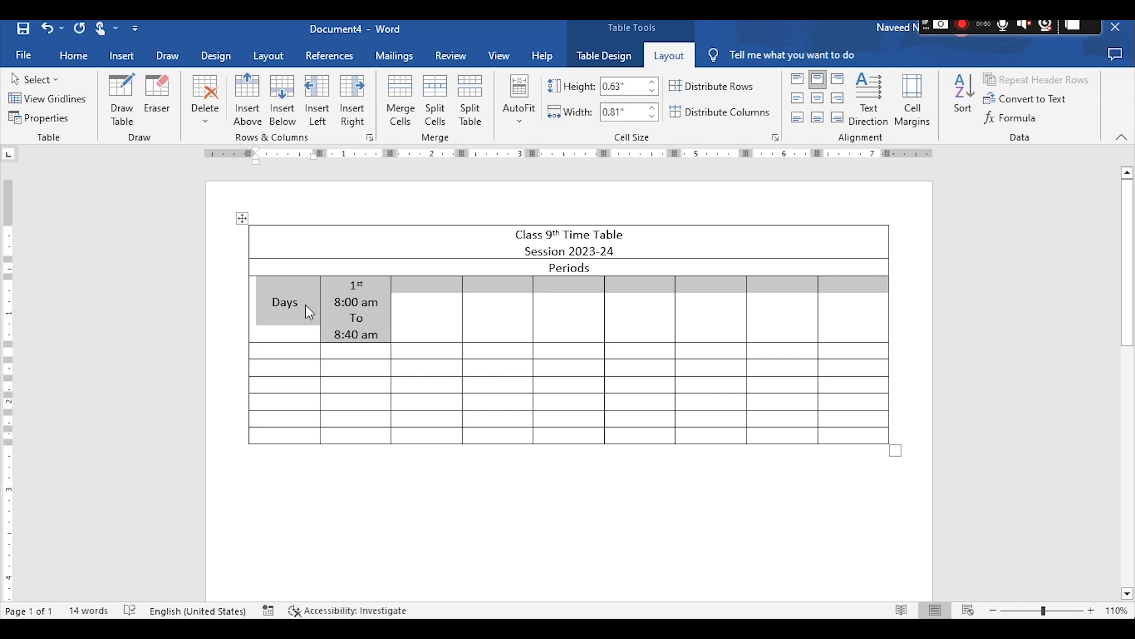
key("Down")
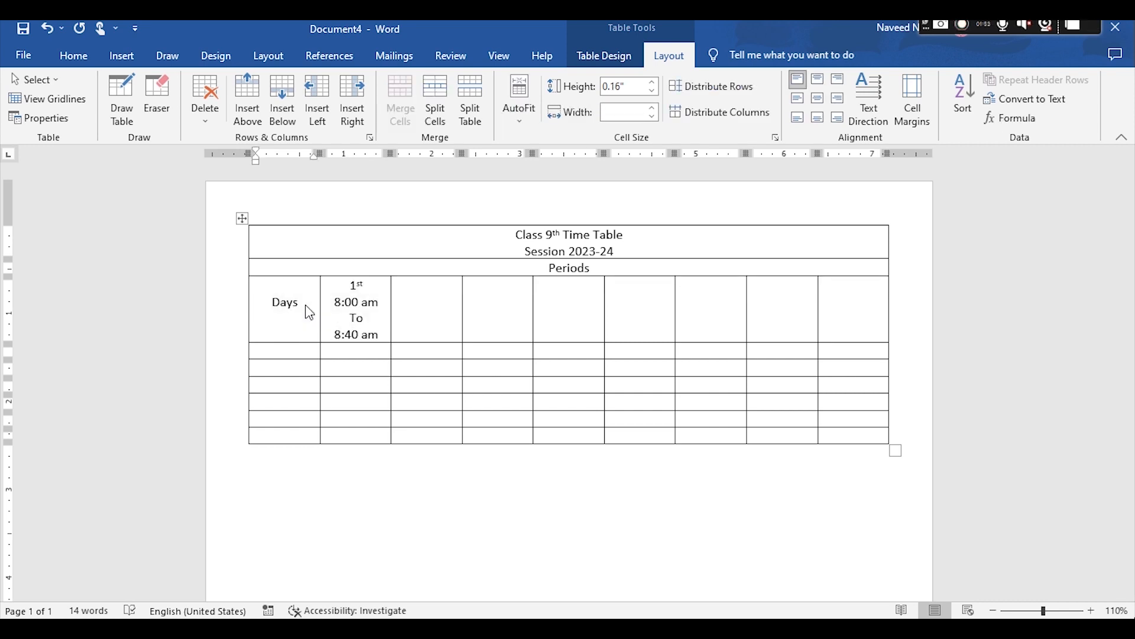
Enter the second period heading in the third column on four lines: "2nd", "8:40 am", "To" and "9:00 am"
left_click(414, 302)
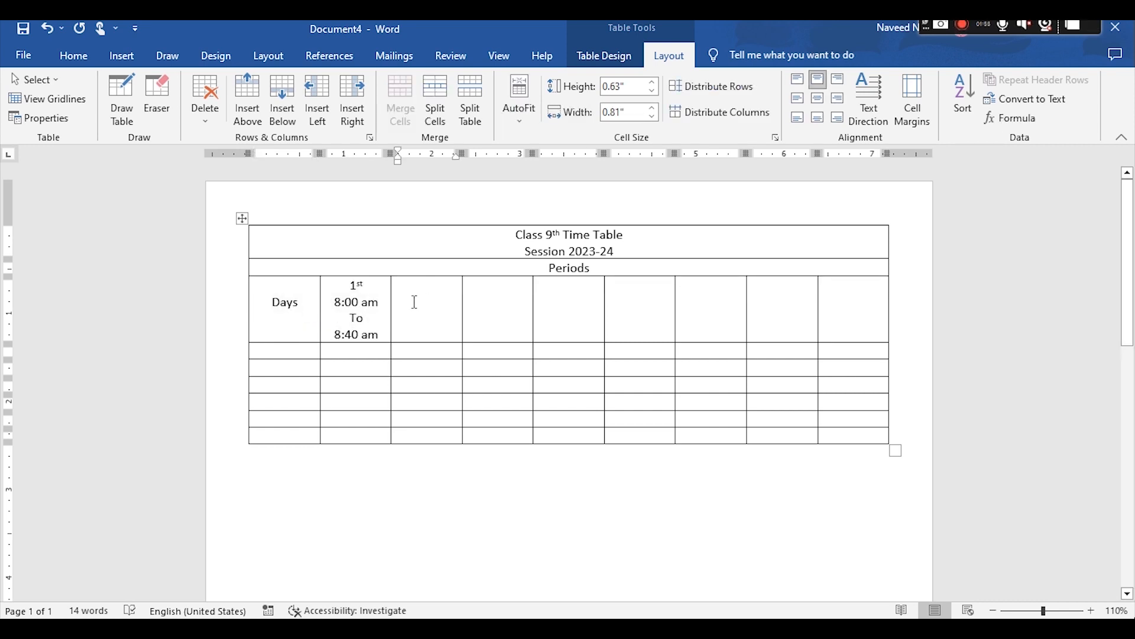
type("2nd")
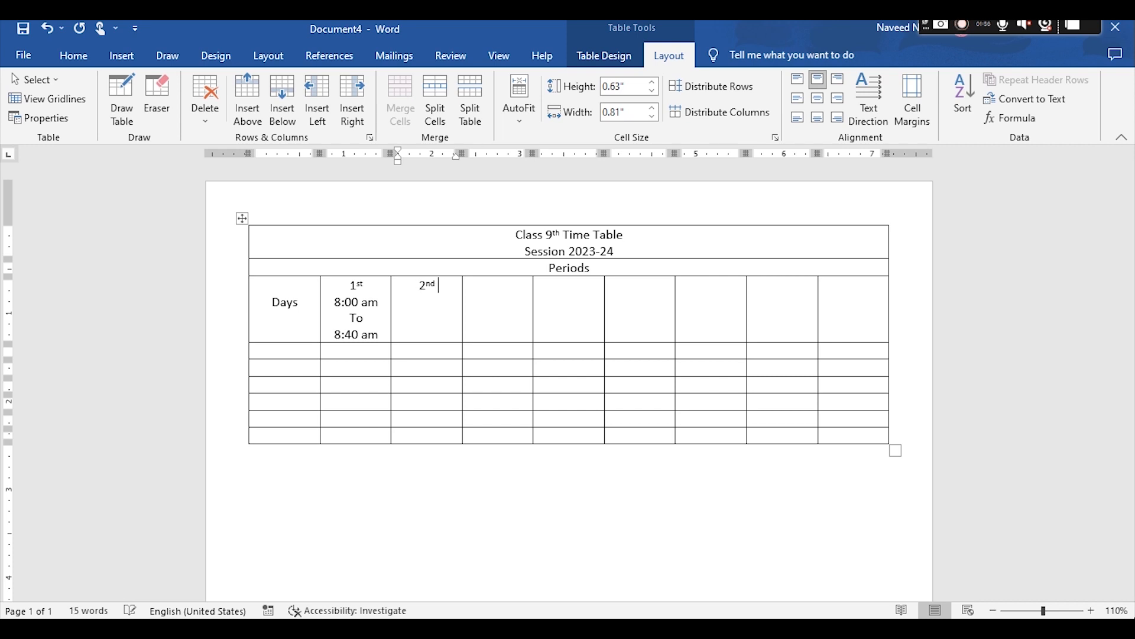
key("Return")
type("8")
type(":40")
type(" am ")
type("To ")
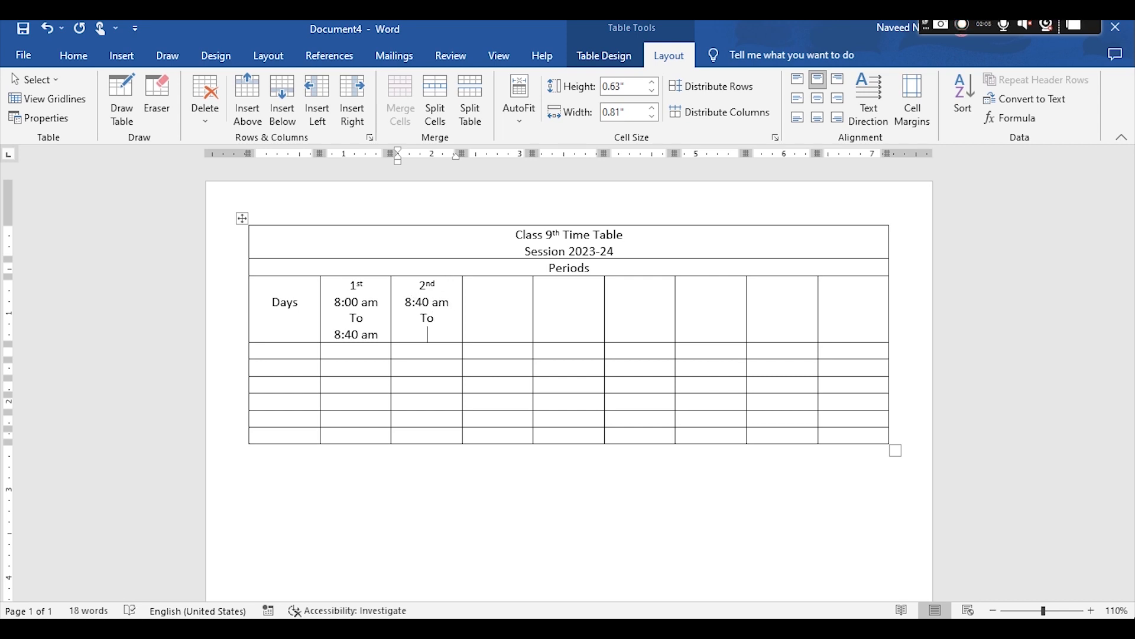
type("9:00 am")
Enter the third period heading in the fourth column on four lines: "3rd", "9:00 am", "To" and "9:40 am"
left_click(499, 285)
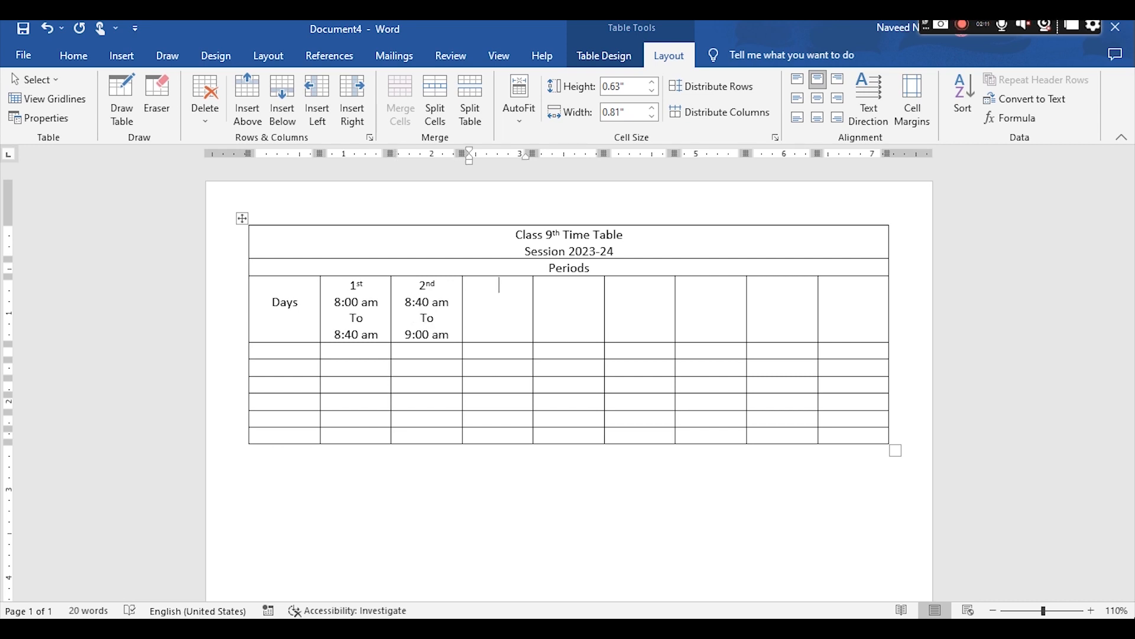
type("3rd")
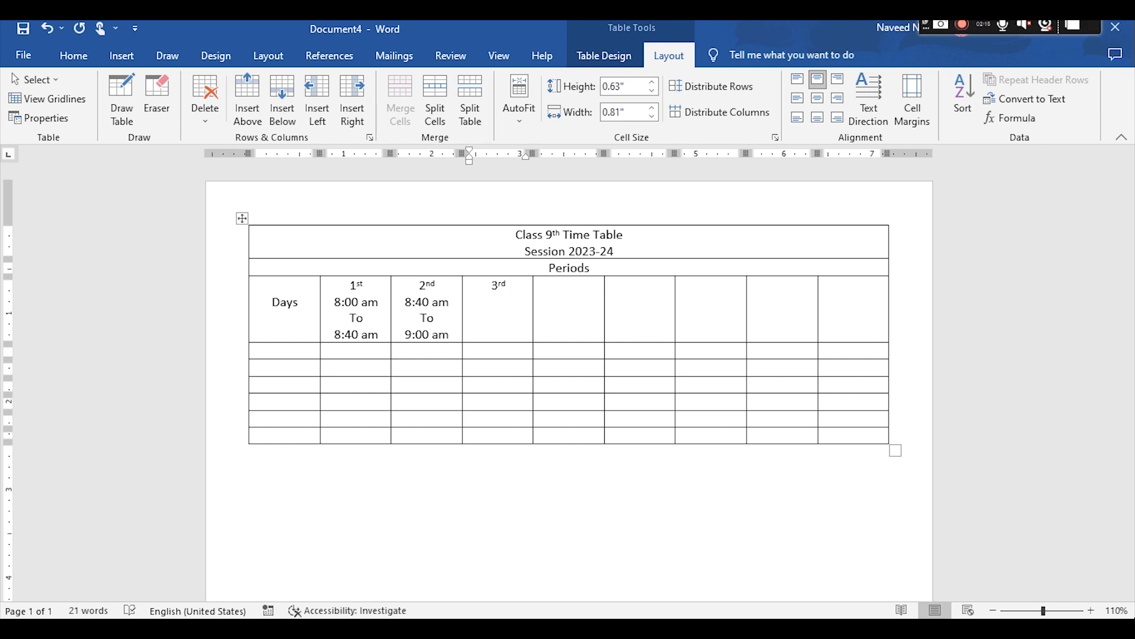
key("Return")
type("9:")
type("00")
type(" am ")
type("To")
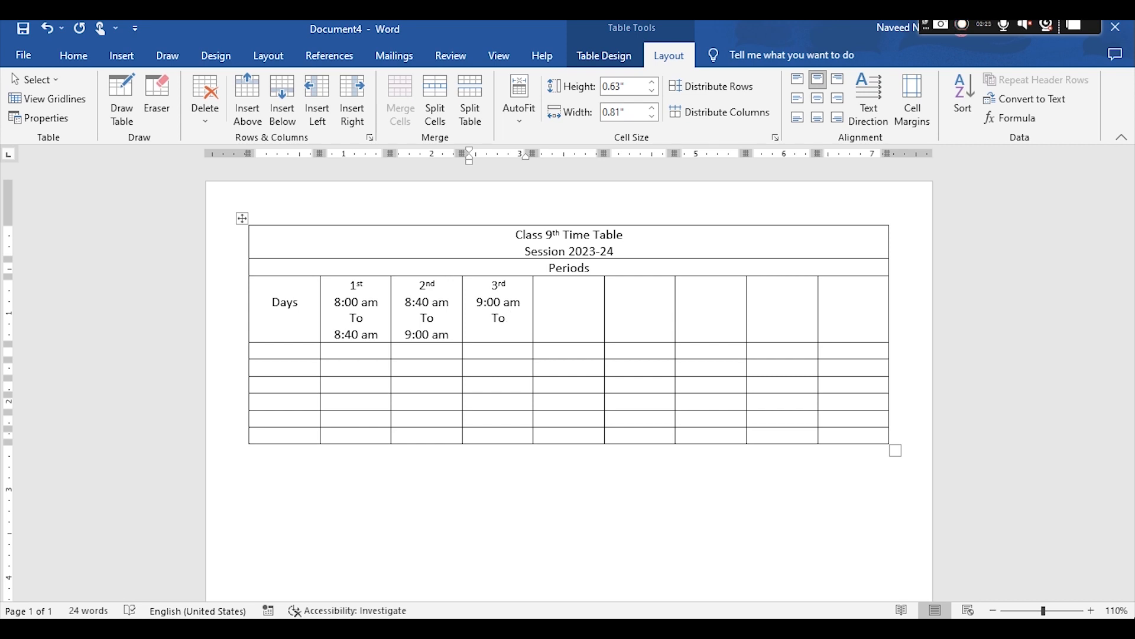
key("Return")
type("9:40 am")
Merge the fifth column's cells from the period heading row down to the last row
key("Tab")
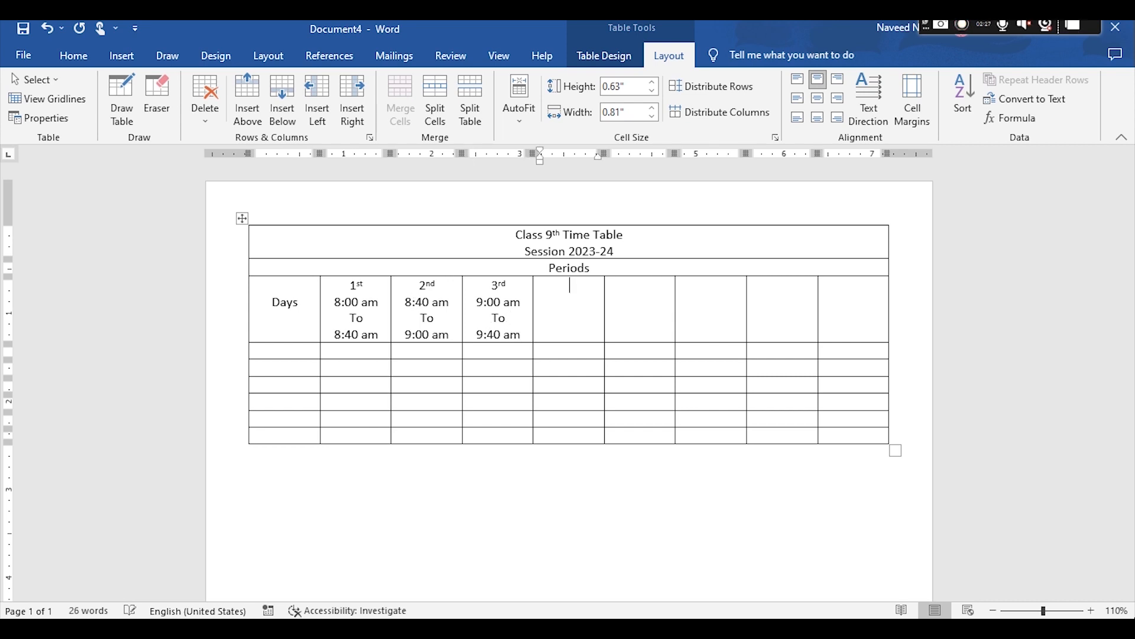
key("shift+Down")
key("shift+Down")
key("shift+Down")
key("shift+Down")
key("shift+Down")
key("shift+Down")
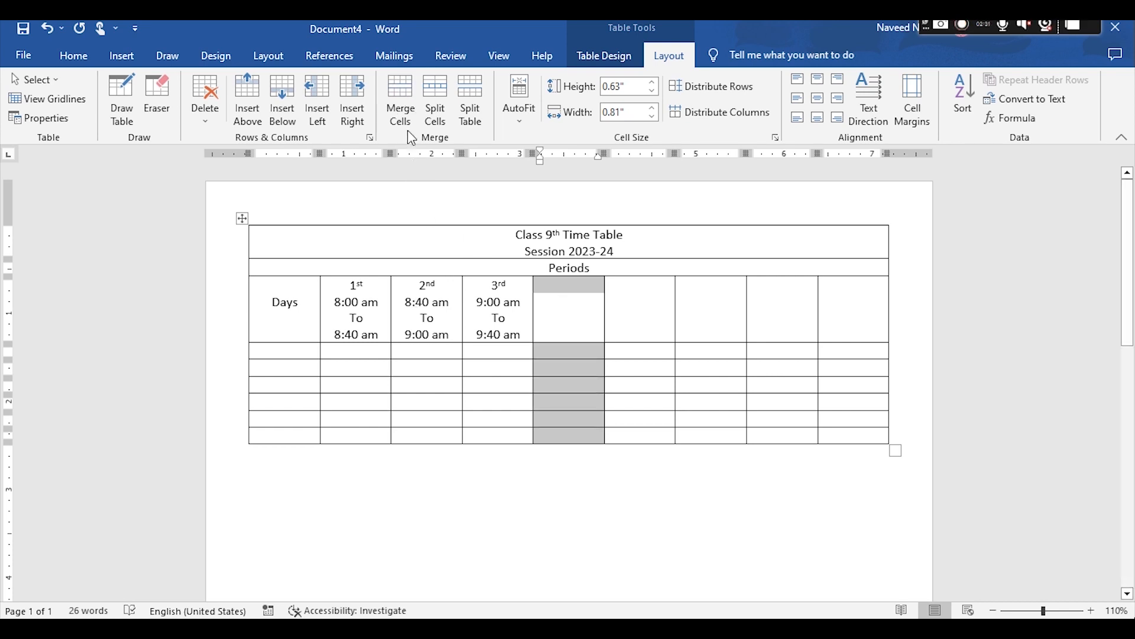
left_click(402, 105)
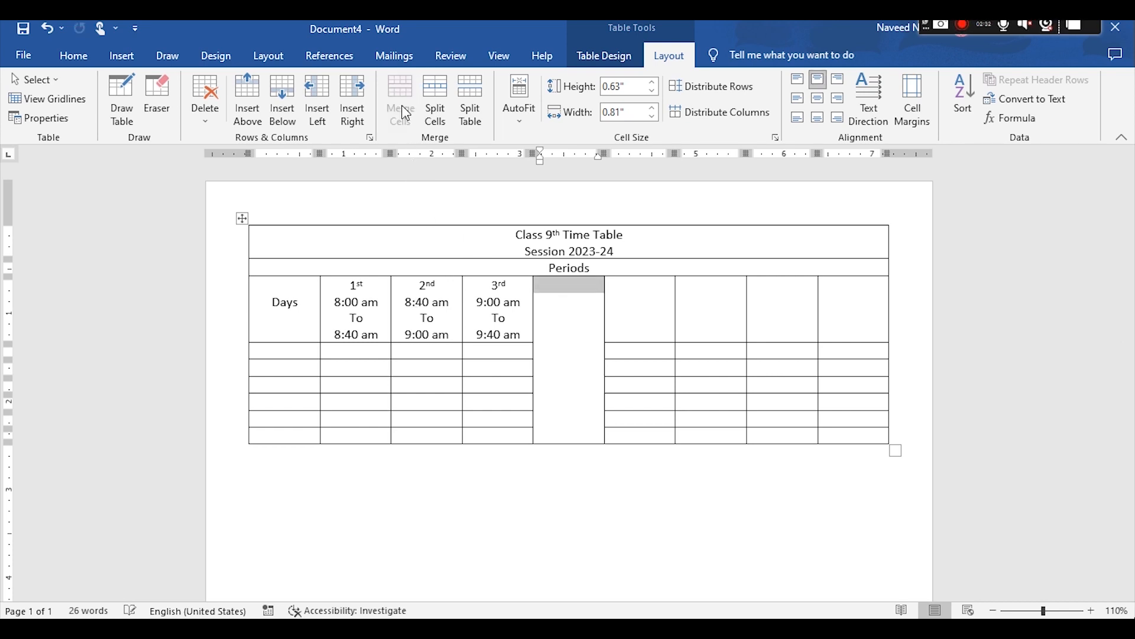
Enter the fourth period heading in the column after the merged cell: "4th", "9:40 am", "To" and "10:00 am" on separate lines
left_click(633, 293)
type("4th")
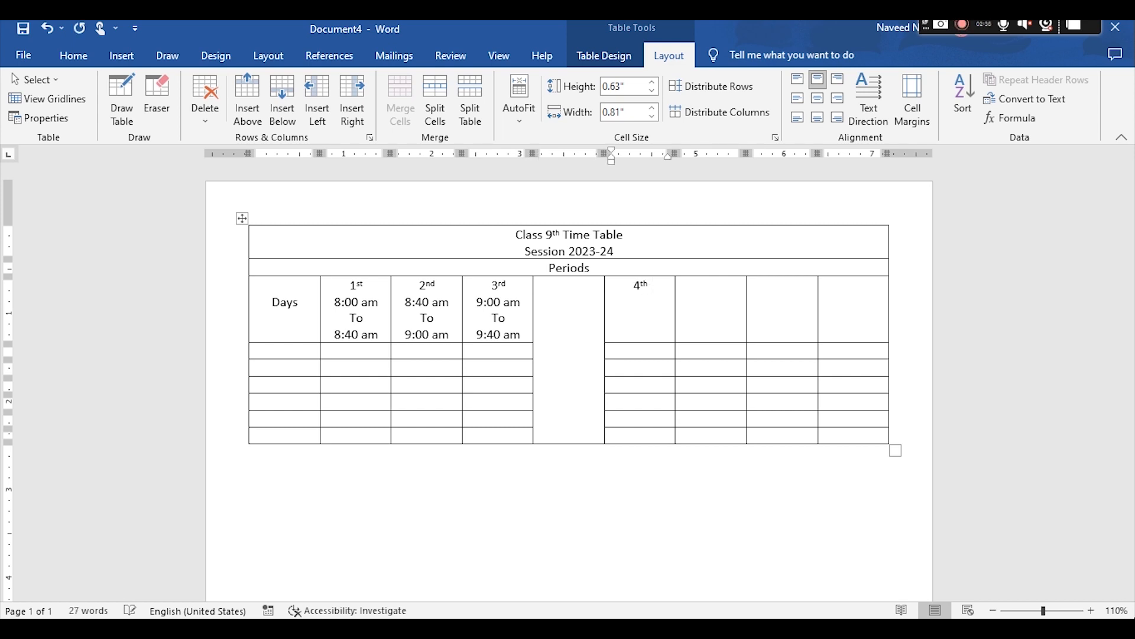
key("Down")
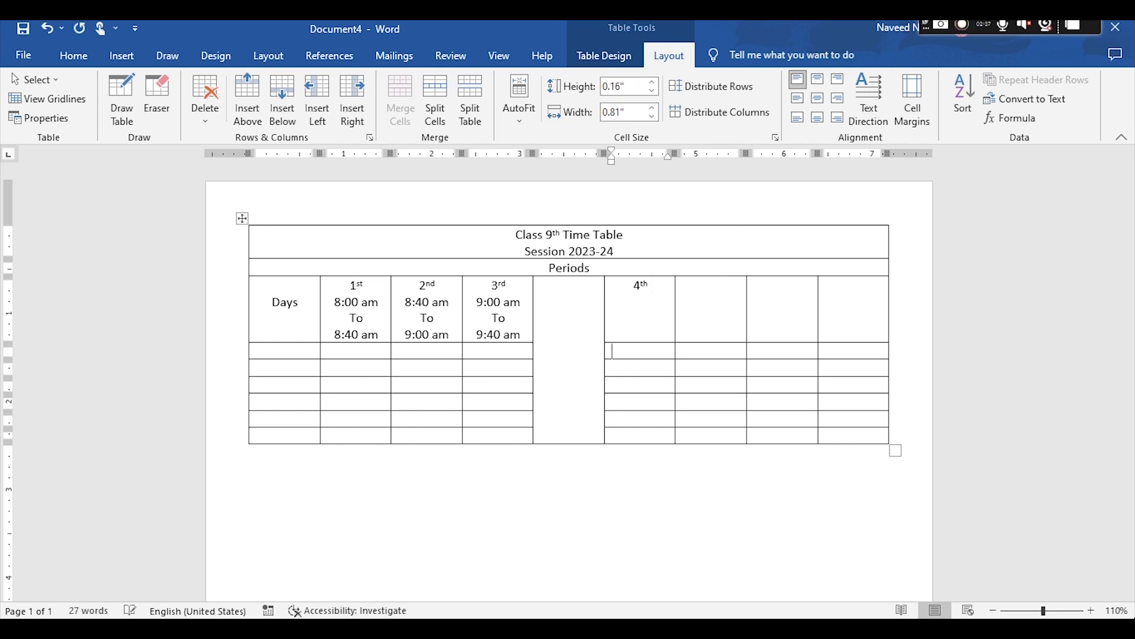
key("Up")
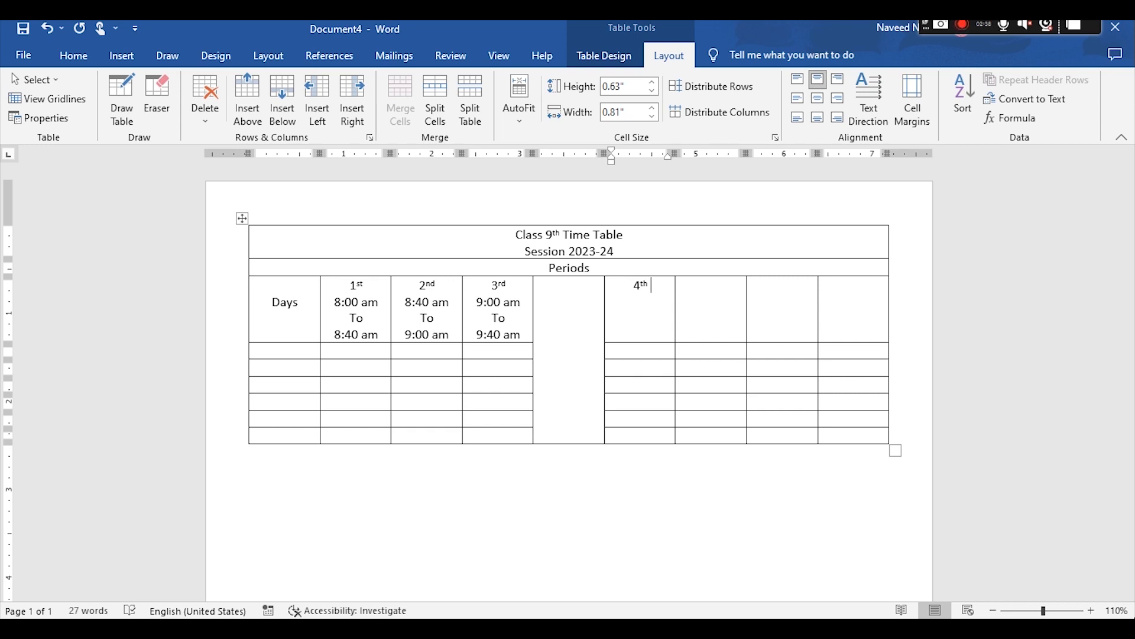
key("Return")
type("9:")
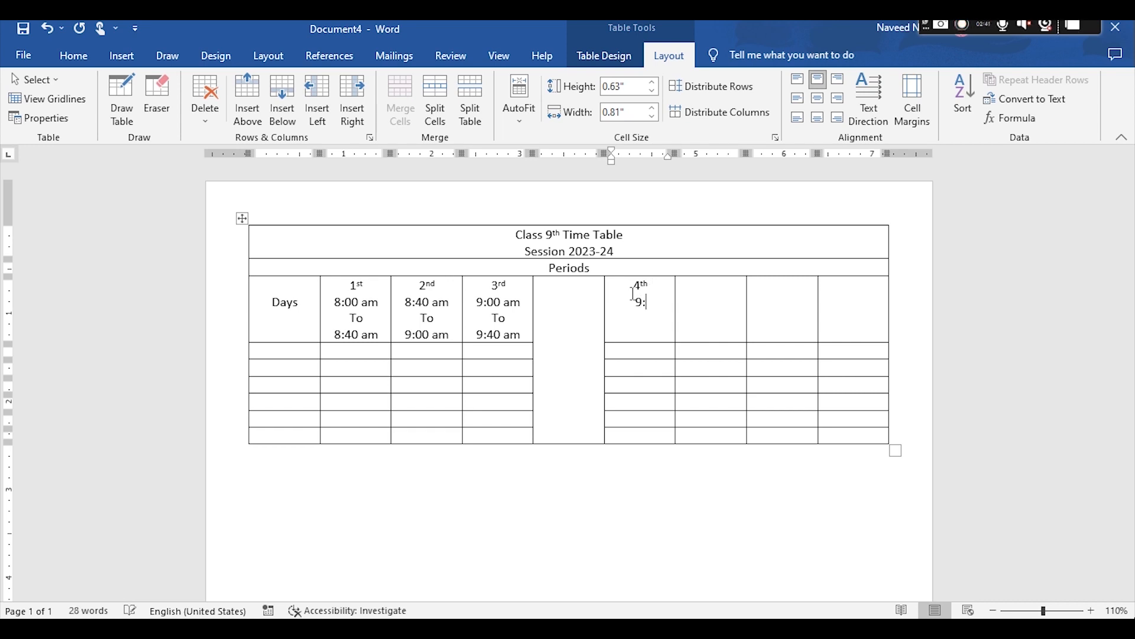
type("40 am")
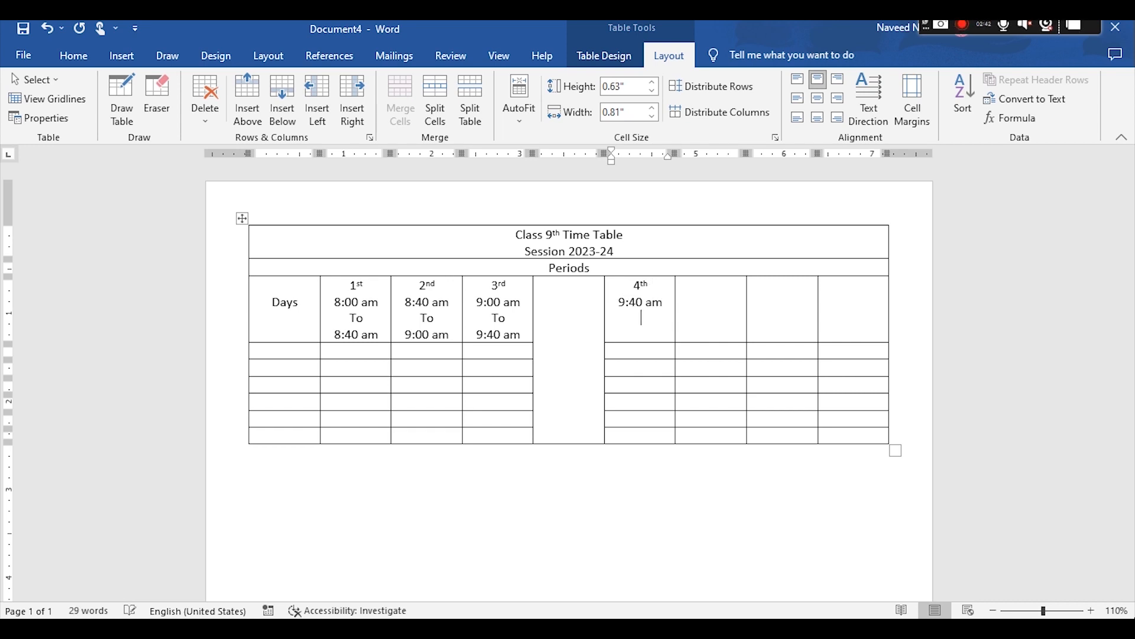
key("Return")
type("To 10")
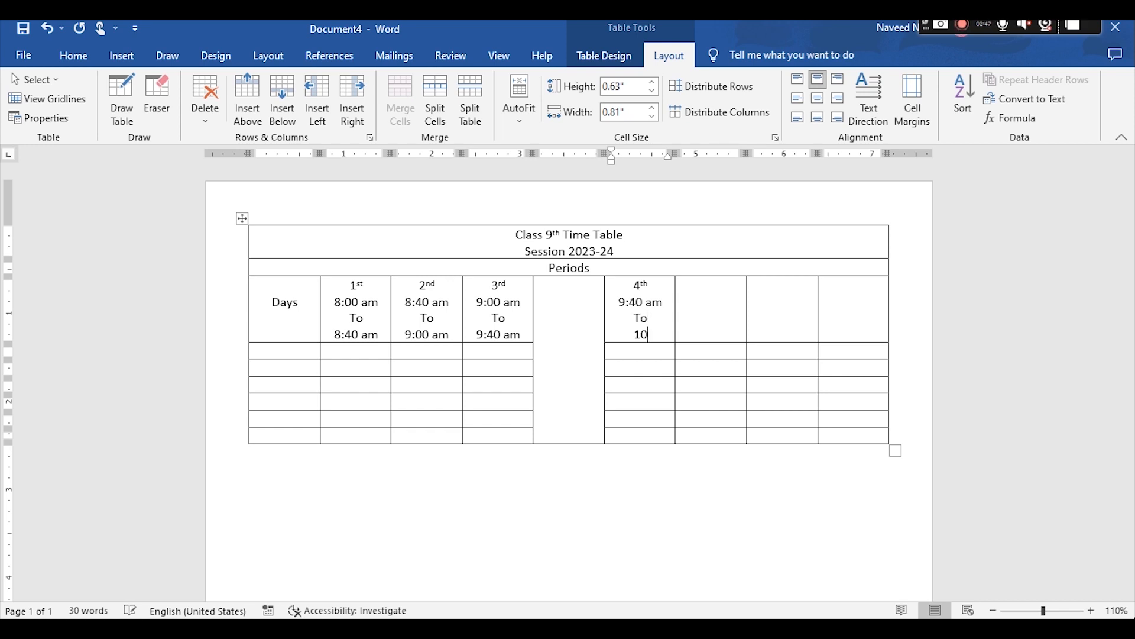
type(":00 am")
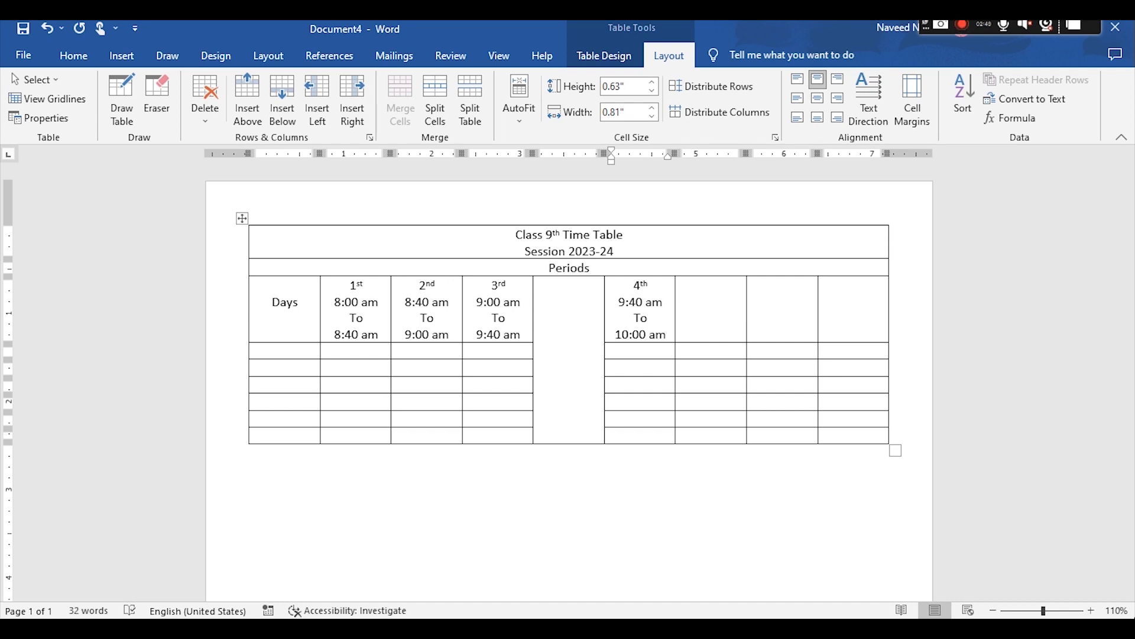
Start the fifth period heading in the seventh column with "5th" and "10" on the line beneath it
left_click(703, 295)
type("5th ")
type("10")
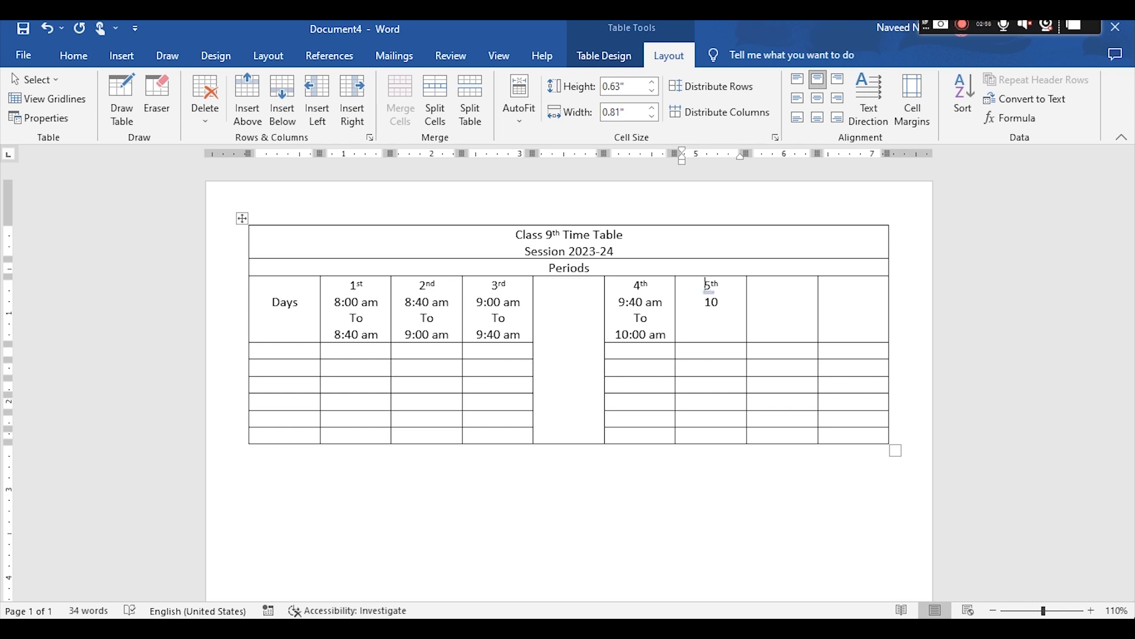
Set the fourth period's start time to 10:00 am
left_click(632, 335)
mouse_move(644, 301)
left_mouse_down()
mouse_move(621, 300)
mouse_move(634, 300)
left_mouse_up()
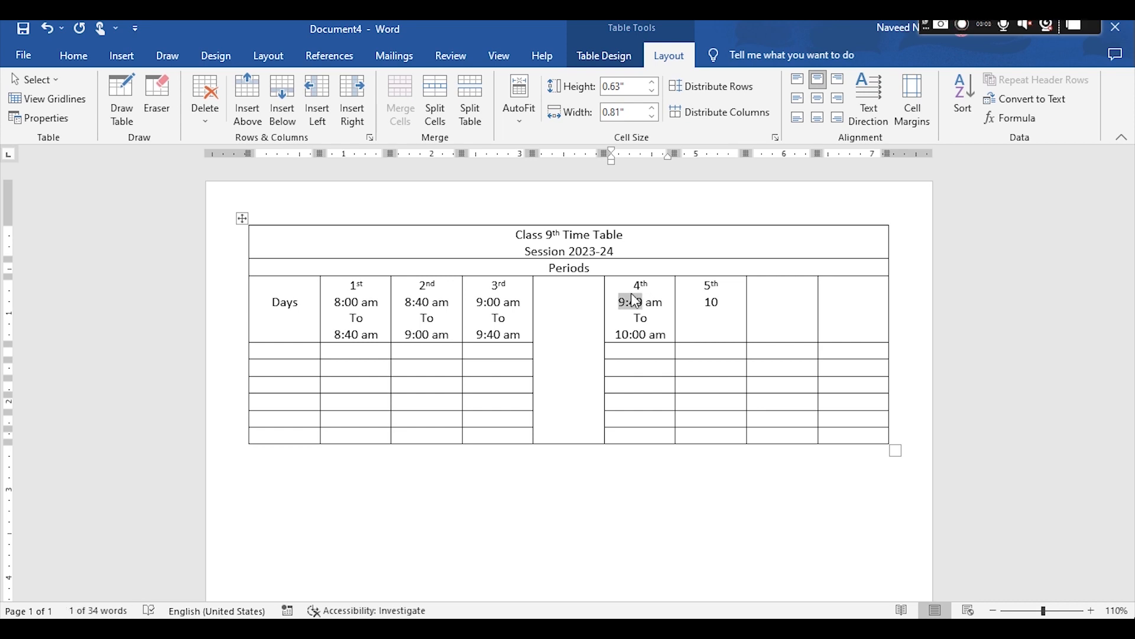
type("10:00")
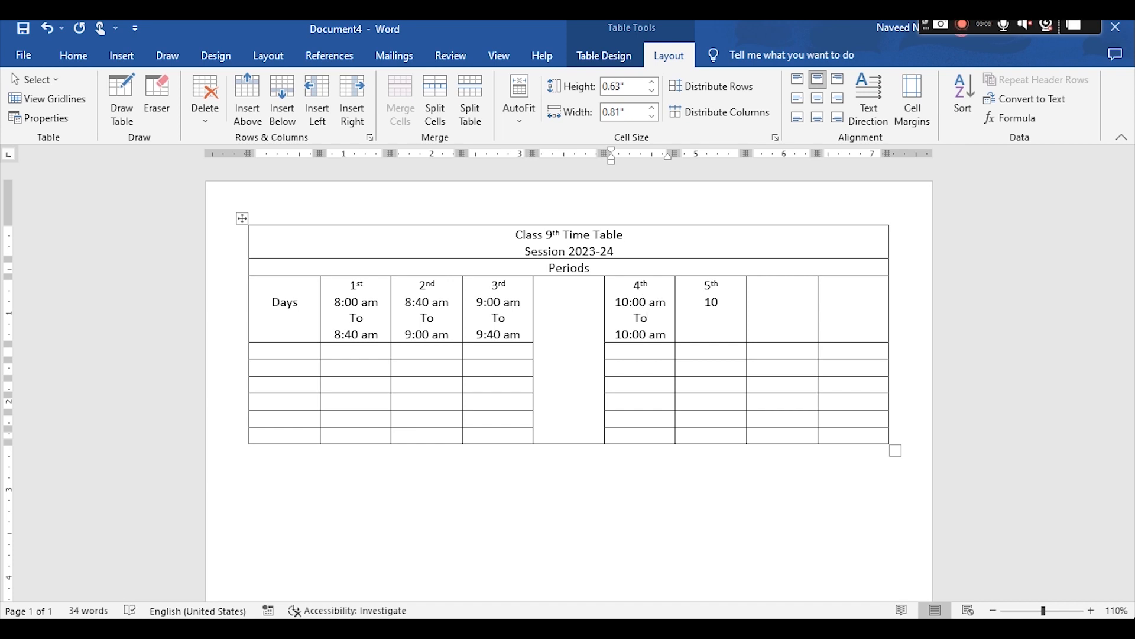
Undo the fourth and fifth period entries and the merge of the fifth column's cells
key("ctrl+z")
key("ctrl+z")
key("ctrl+z")
key("ctrl+z")
key("ctrl+z")
key("ctrl+z")
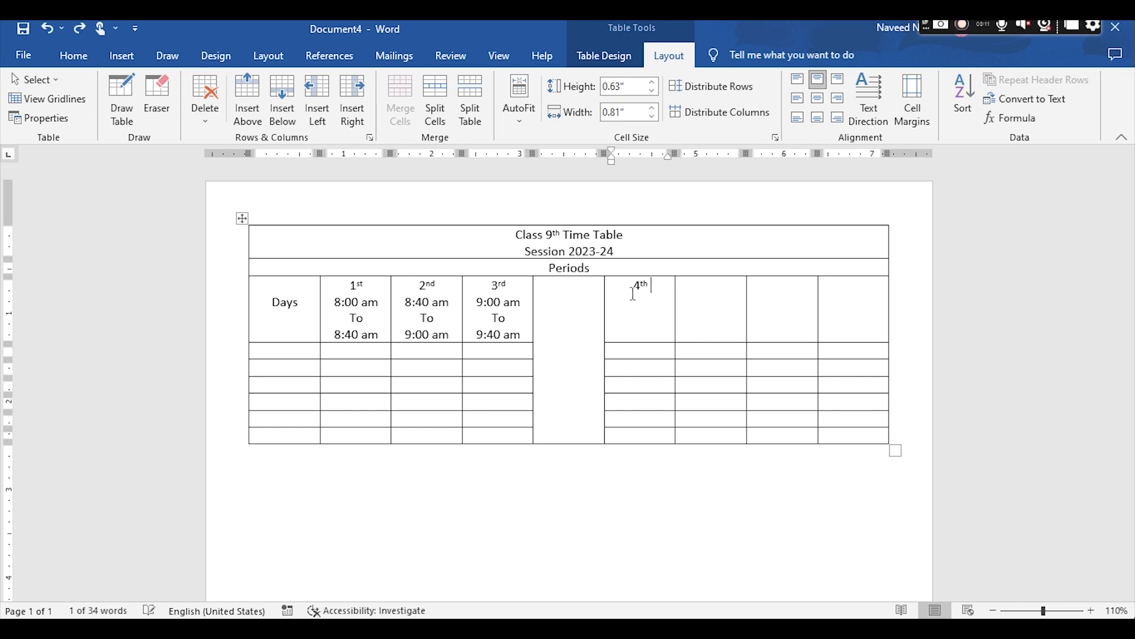
key("ctrl+z")
Enter the fourth period heading in the fifth column on four lines: "4th", "9:40 am", "To" and "10:20 am"
key("Left")
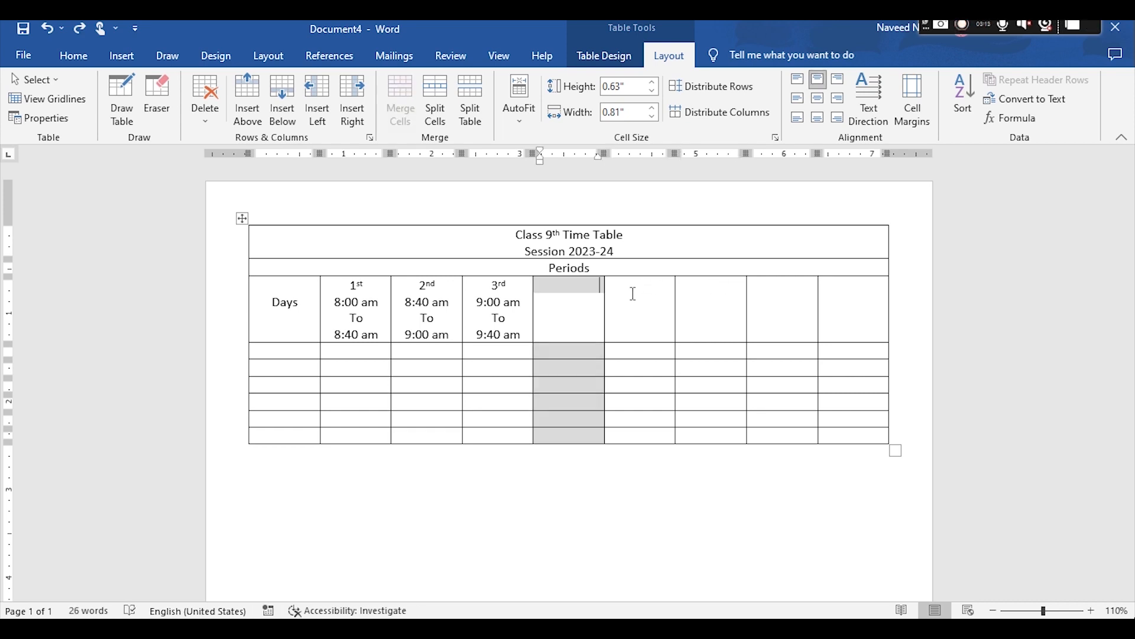
type("4th ")
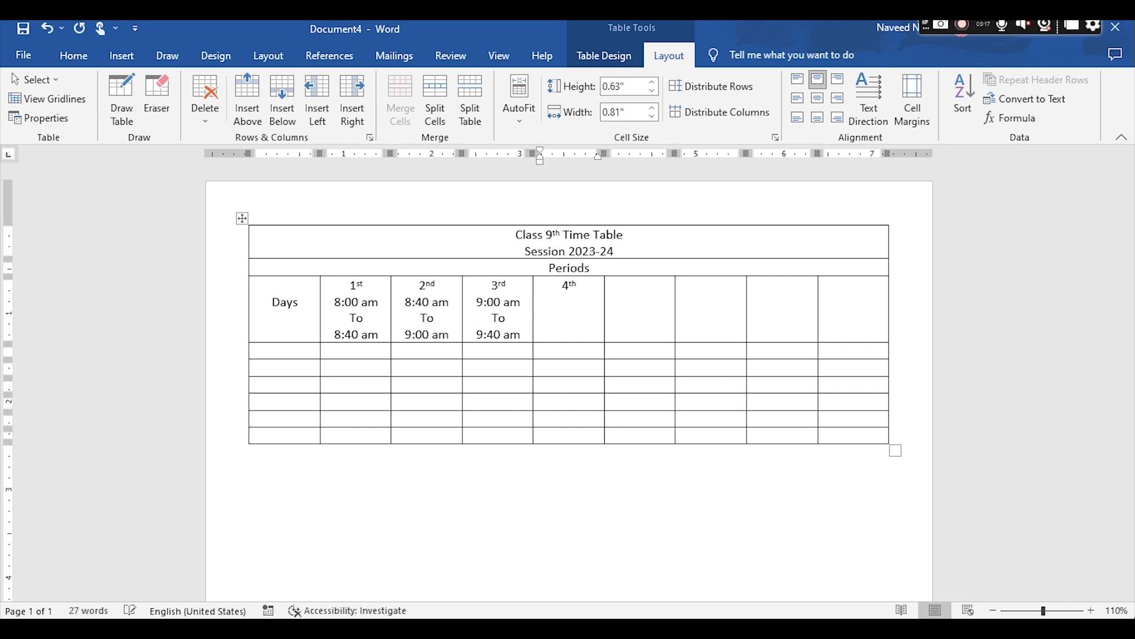
type("9:")
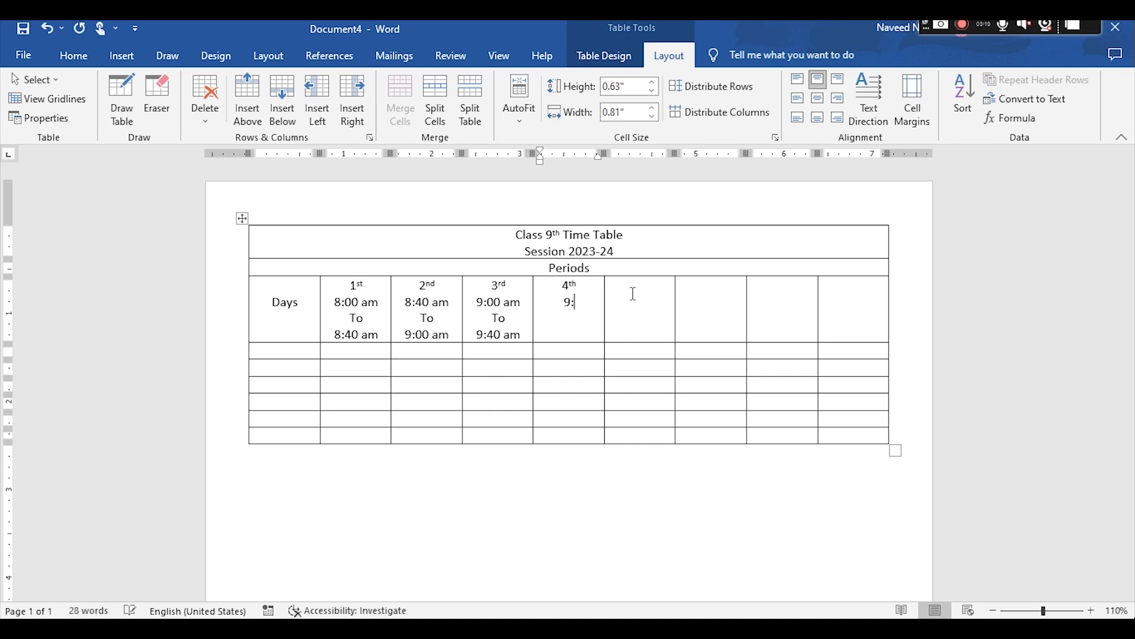
type("40 am ")
type("To")
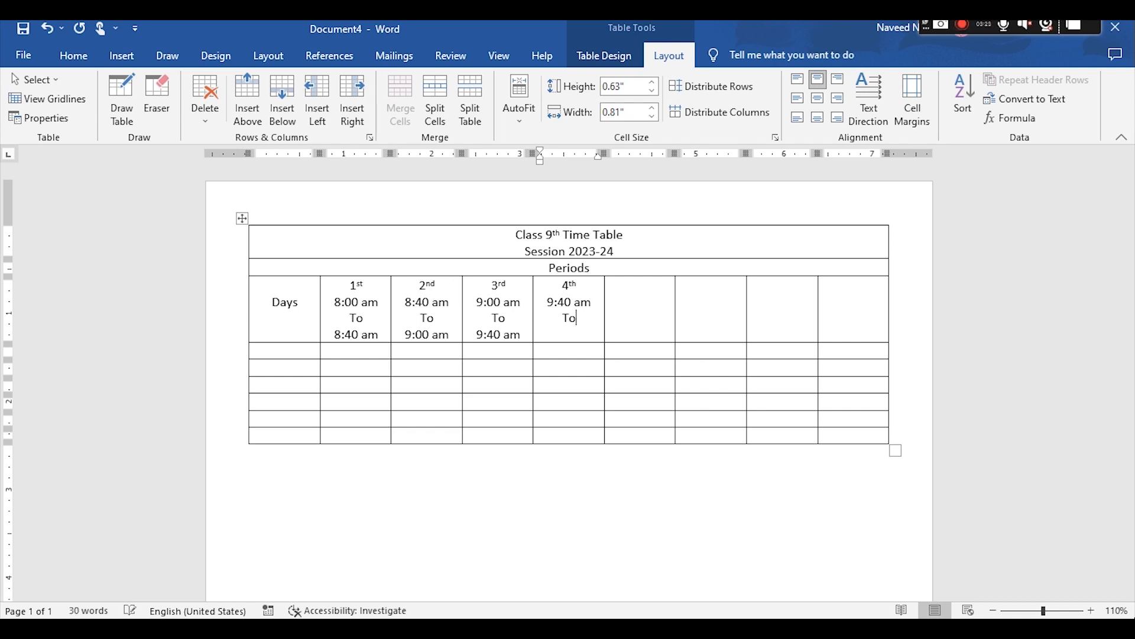
key("Return")
type("0")
key("BackSpace")
type("10:")
type("20 am")
left_click(633, 290)
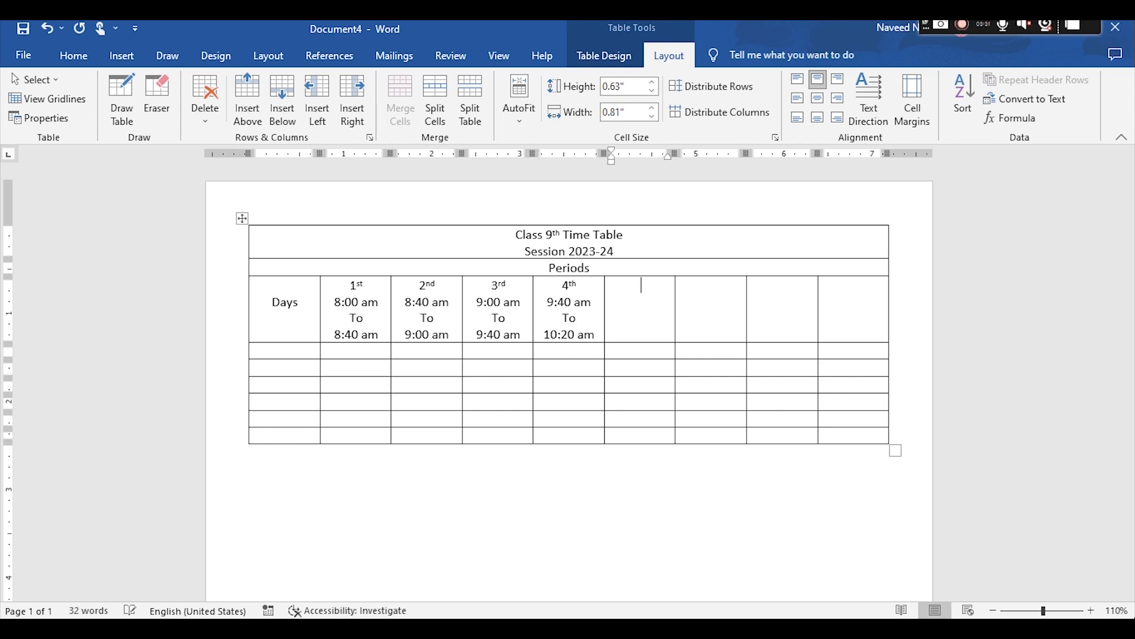
Merge the empty column after the 4th period into one cell, from the period heading row down to the last row
key("shift+Down")
key("shift+Down")
key("shift+Down")
key("shift+Down")
key("shift+Down")
key("shift+Down")
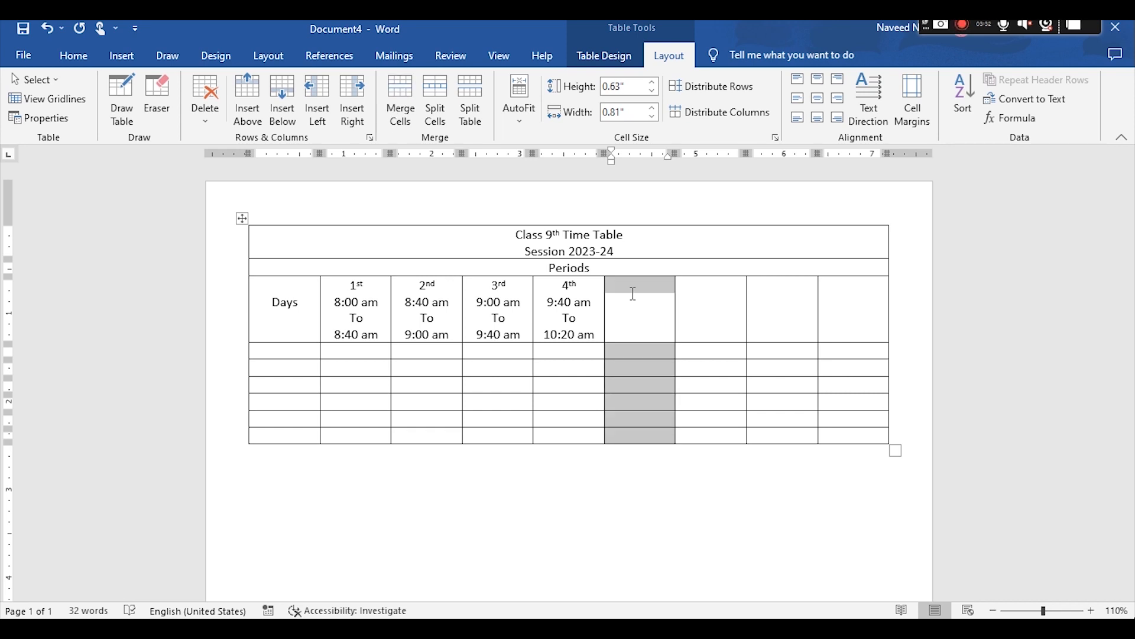
left_click(395, 104)
Enter "5th" as the period heading in the column after the merged blank column
left_click(708, 296)
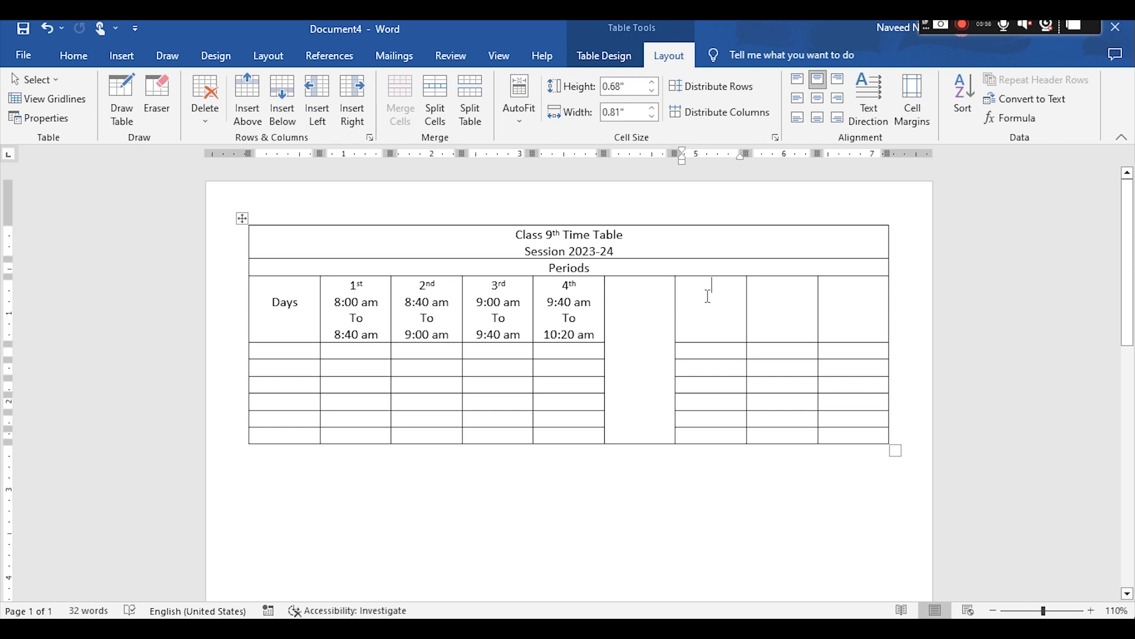
type("5th")
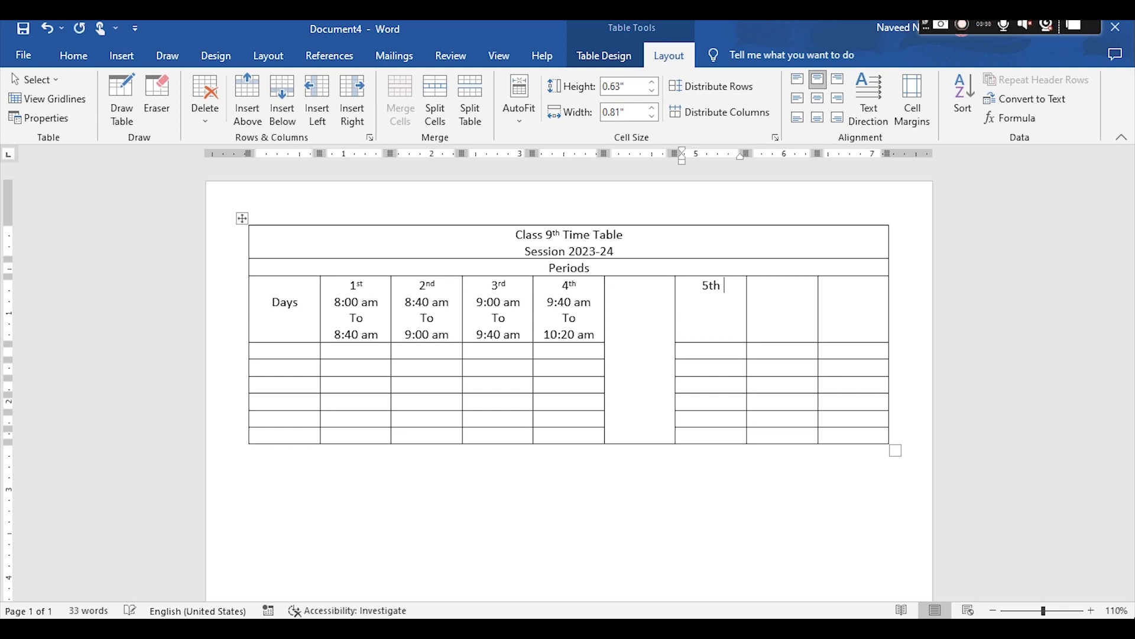
key("BackSpace")
type("h")
key("BackSpace")
key("BackSpace")
key("BackSpace")
type("5th")
Format the "th" of the "5th" heading as superscript
left_click(683, 351)
left_click(724, 285)
double_click(712, 286)
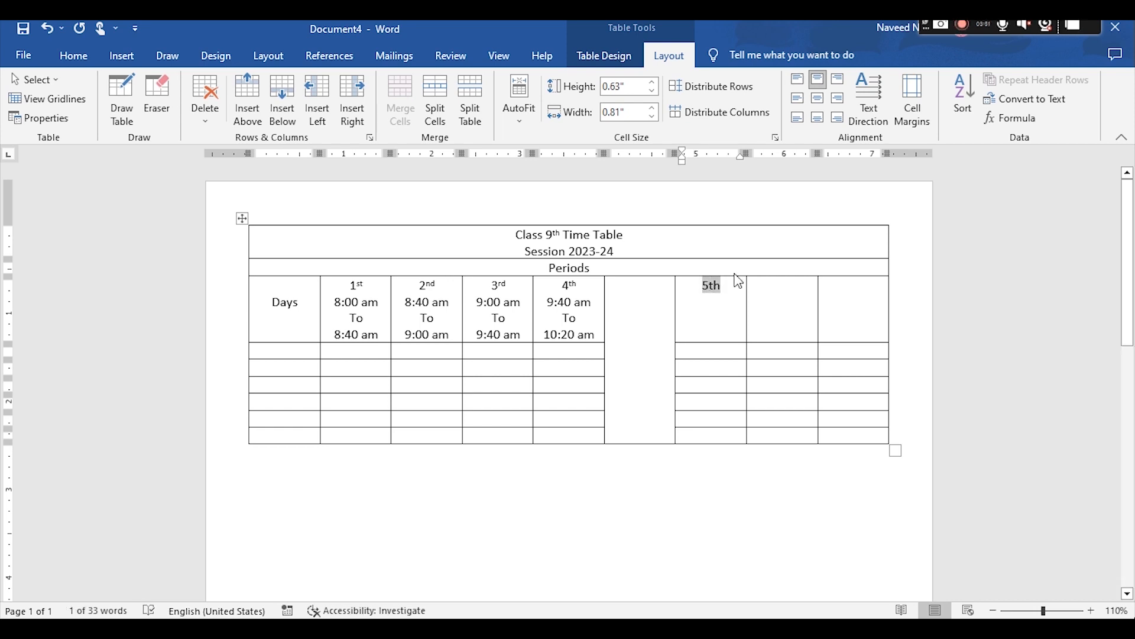
key("shift+Right")
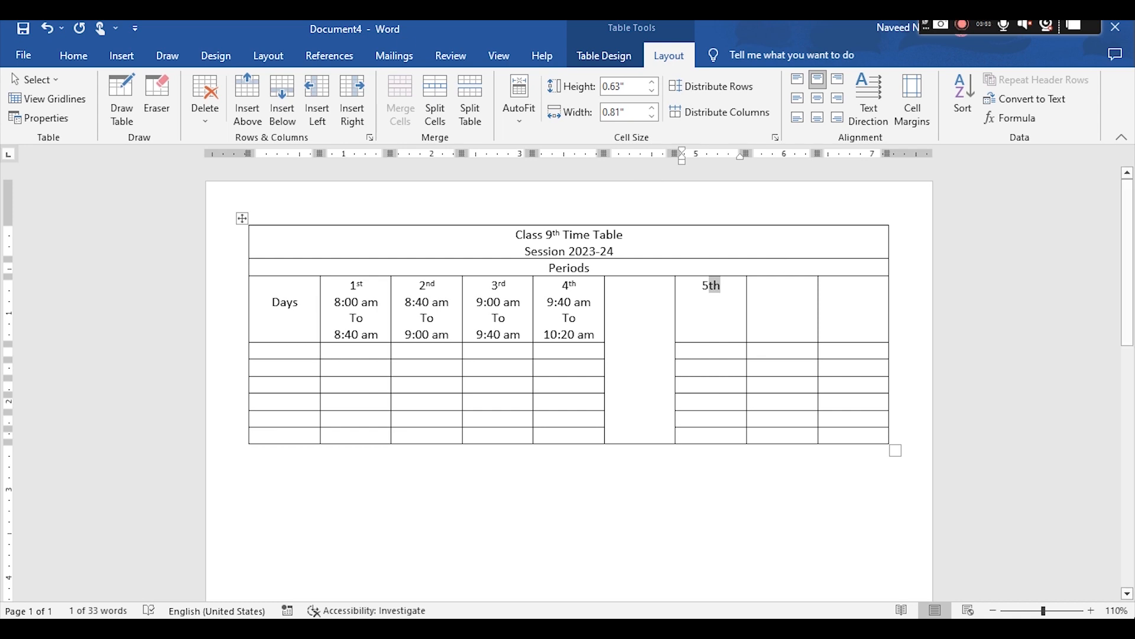
left_click(83, 52)
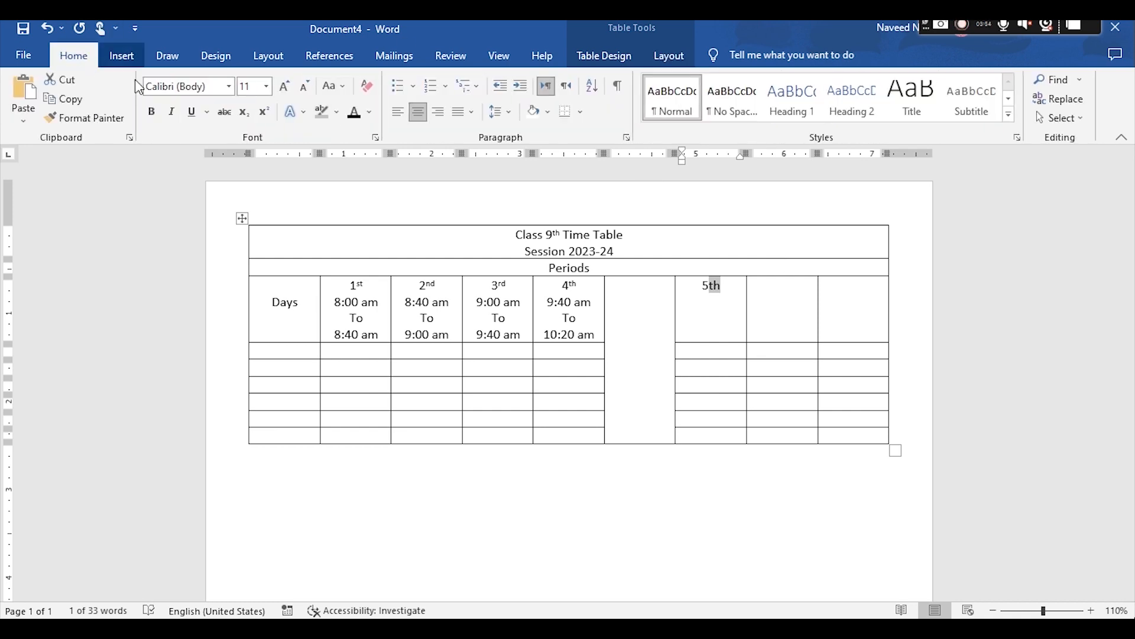
left_click(264, 113)
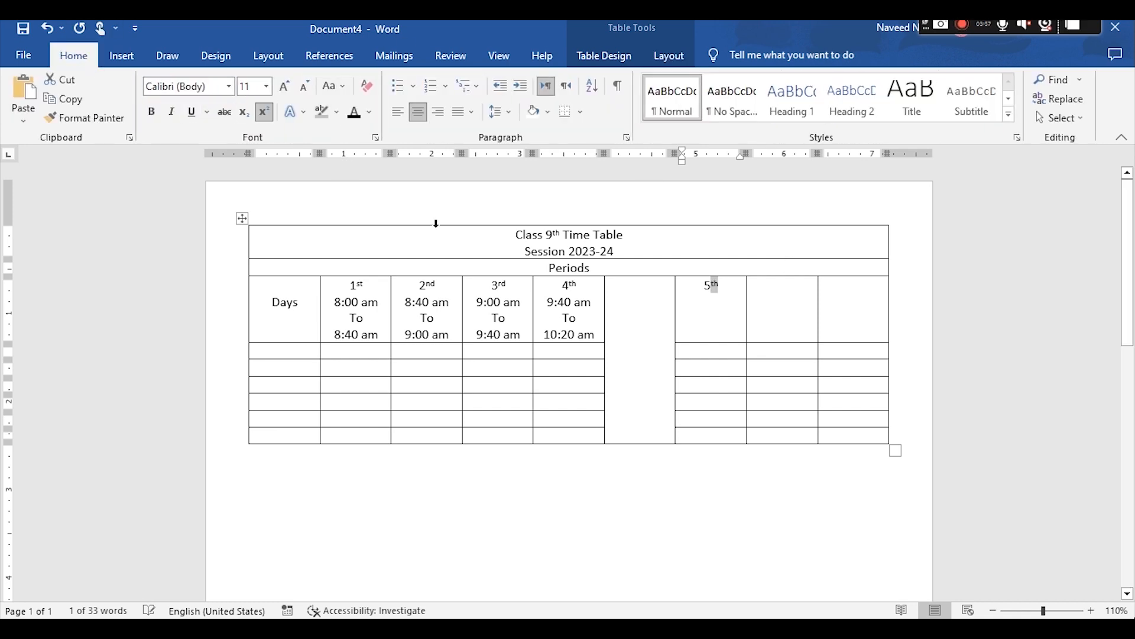
left_click(729, 289)
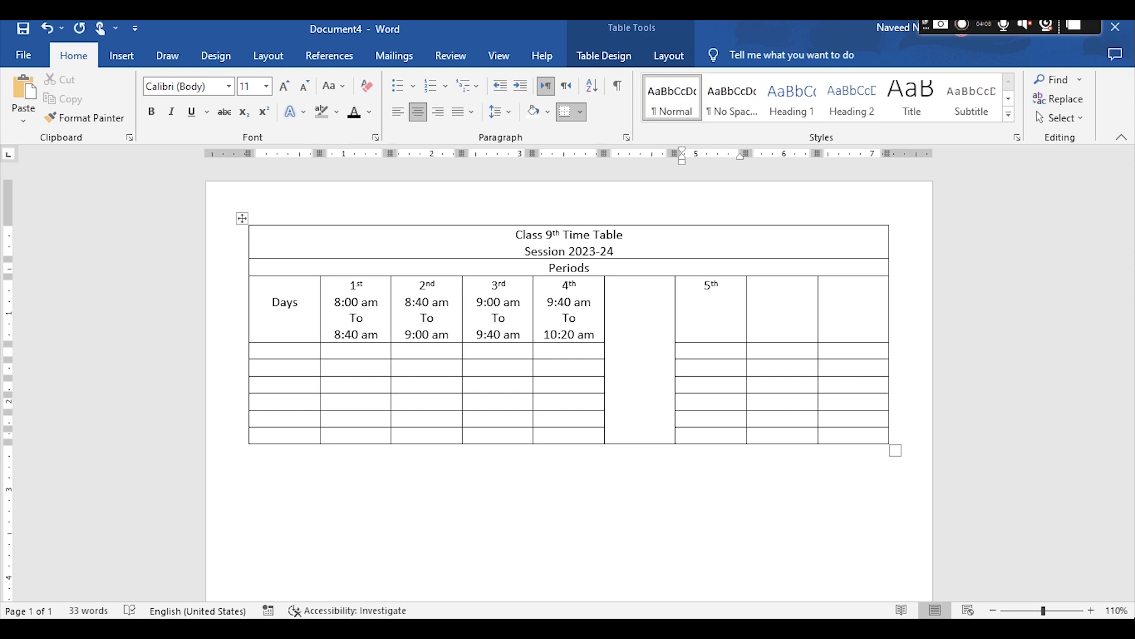
Add the fifth period's time beneath its heading on three lines: "11:00 am", "To" and "11:40 am"
key("Return")
type("11:00 am")
key("Return")
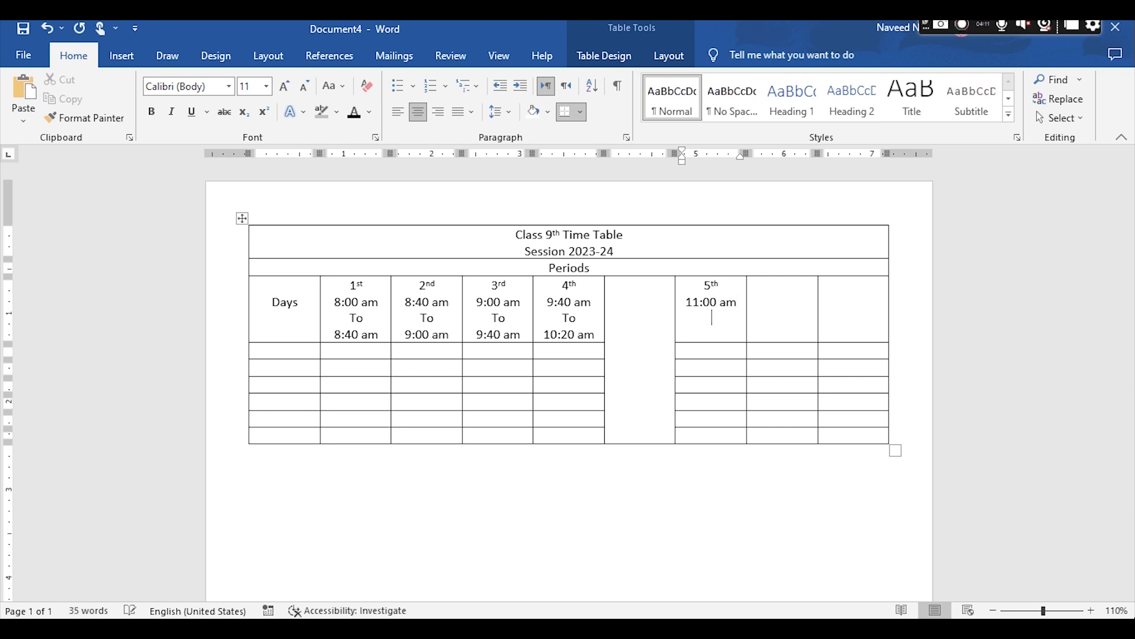
type("To ")
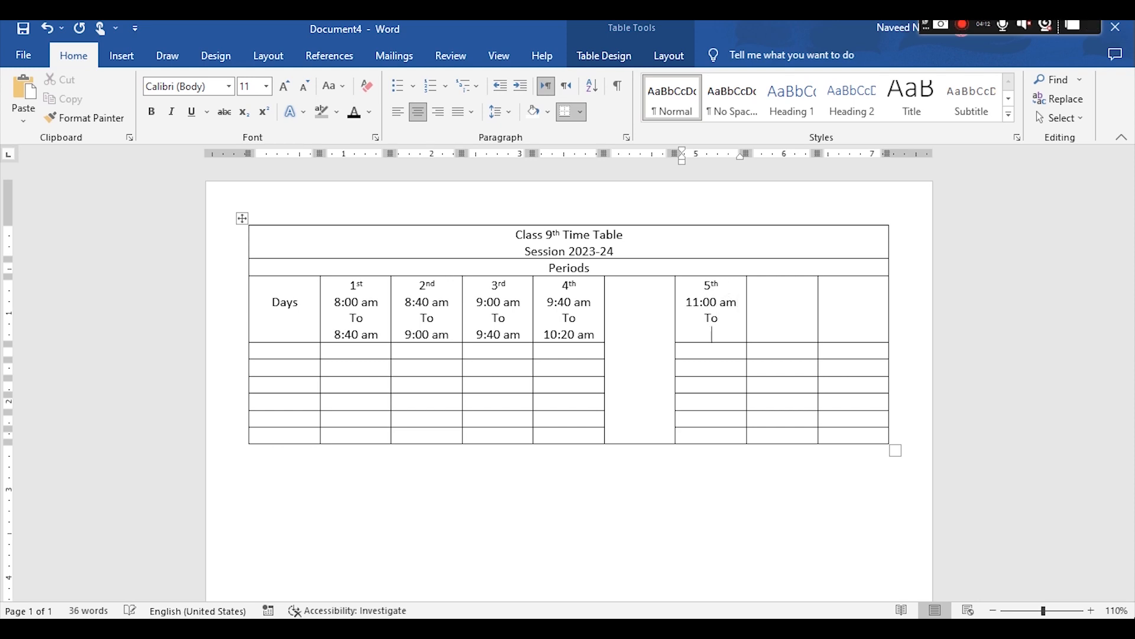
type("11:40 am")
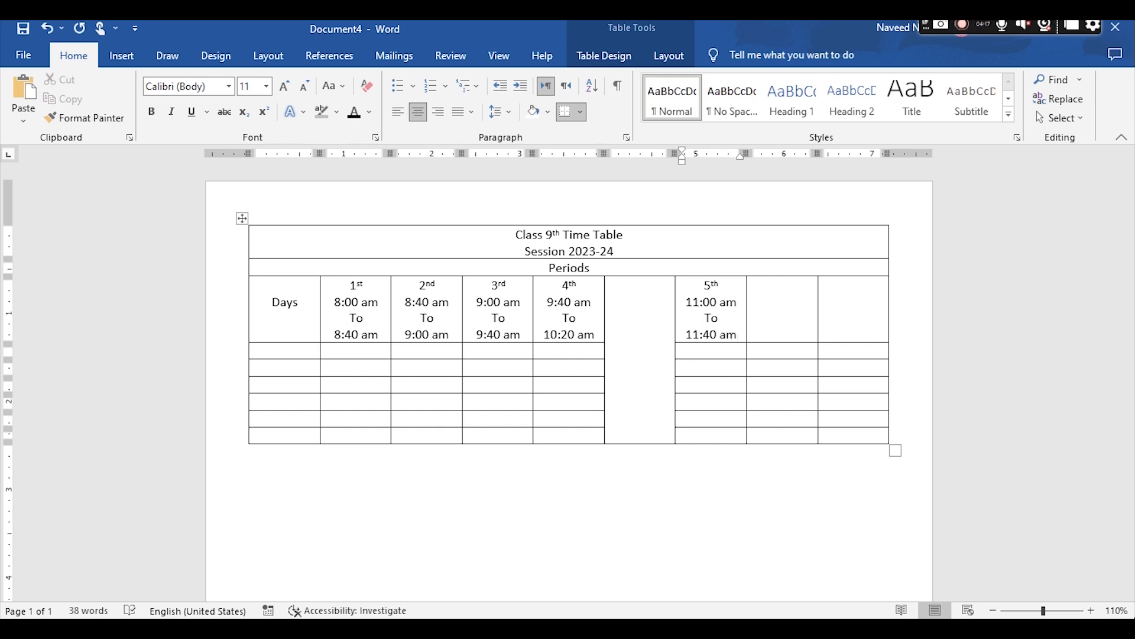
Enter the sixth period heading in the eighth column on four lines: "6th", "11:40 am", "To" and "12:20 pm"
key("Tab")
type("6")
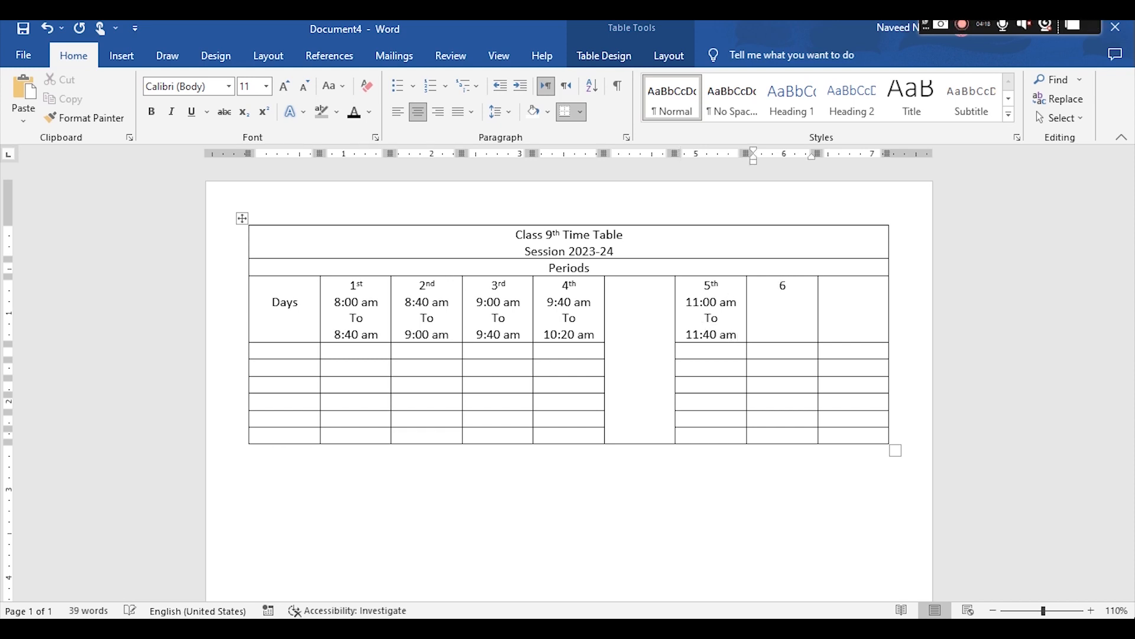
type("th")
key("Return")
type("11:40 am")
key("Return")
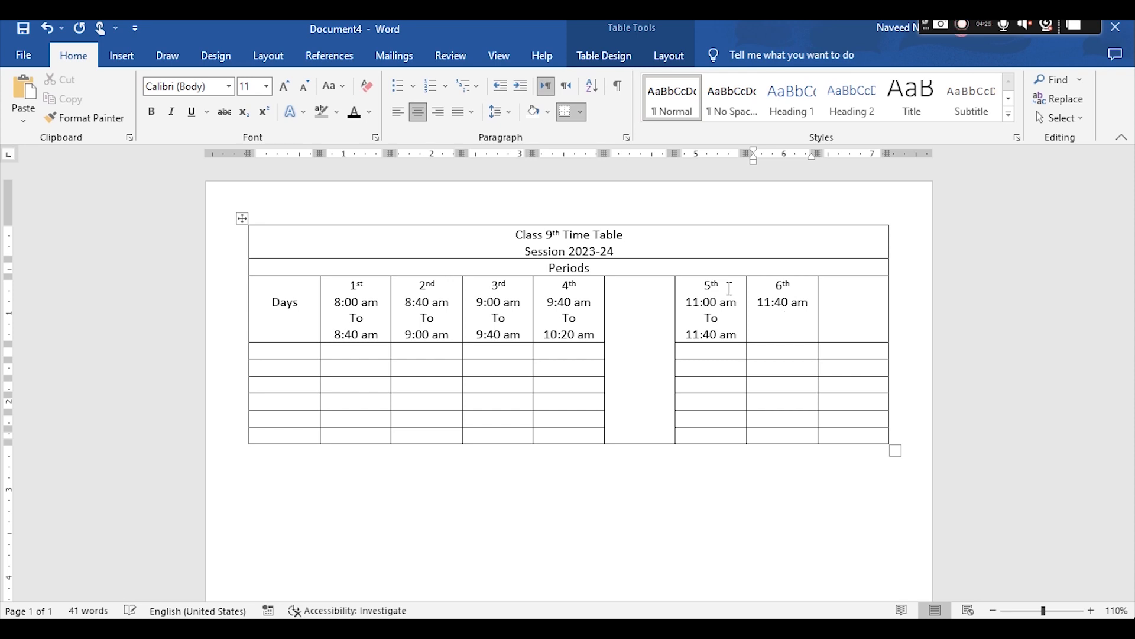
type("To ")
type("12")
type(":20")
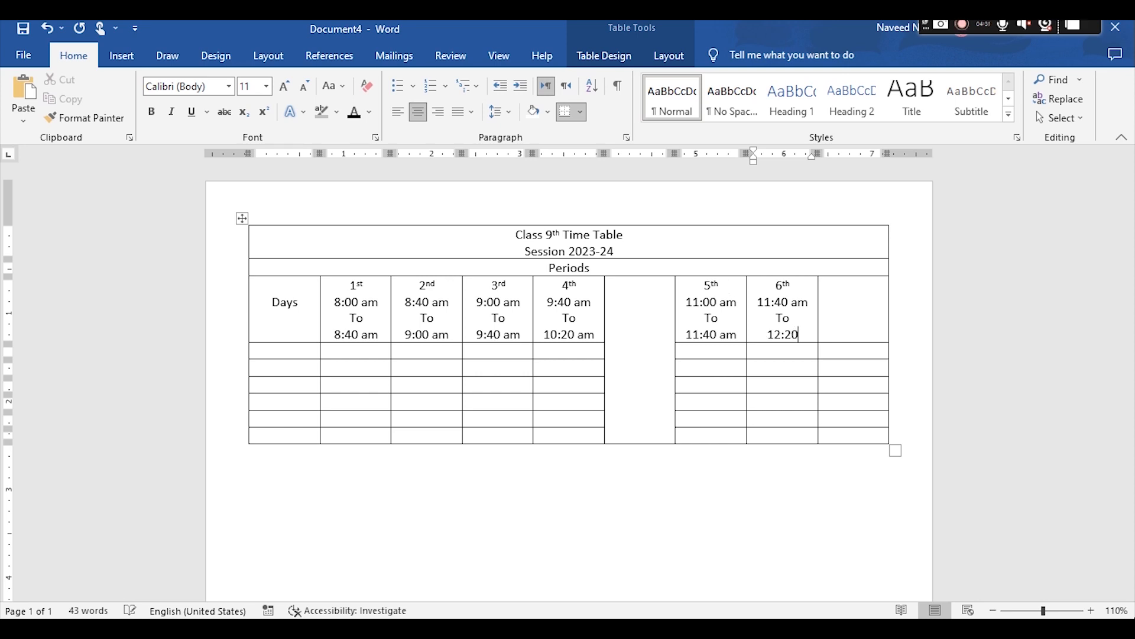
type(" pm")
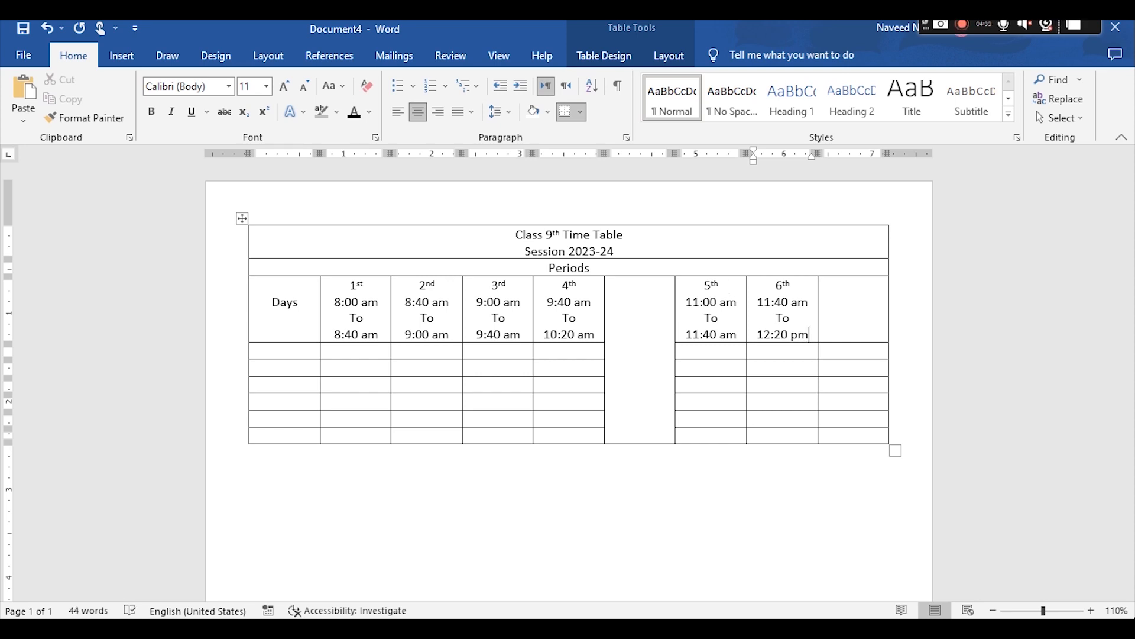
Enter the seventh period heading in the last column on four lines: "7th", "12:20 pm", "To" and "01:00 pm"
left_click(854, 285)
type("7th")
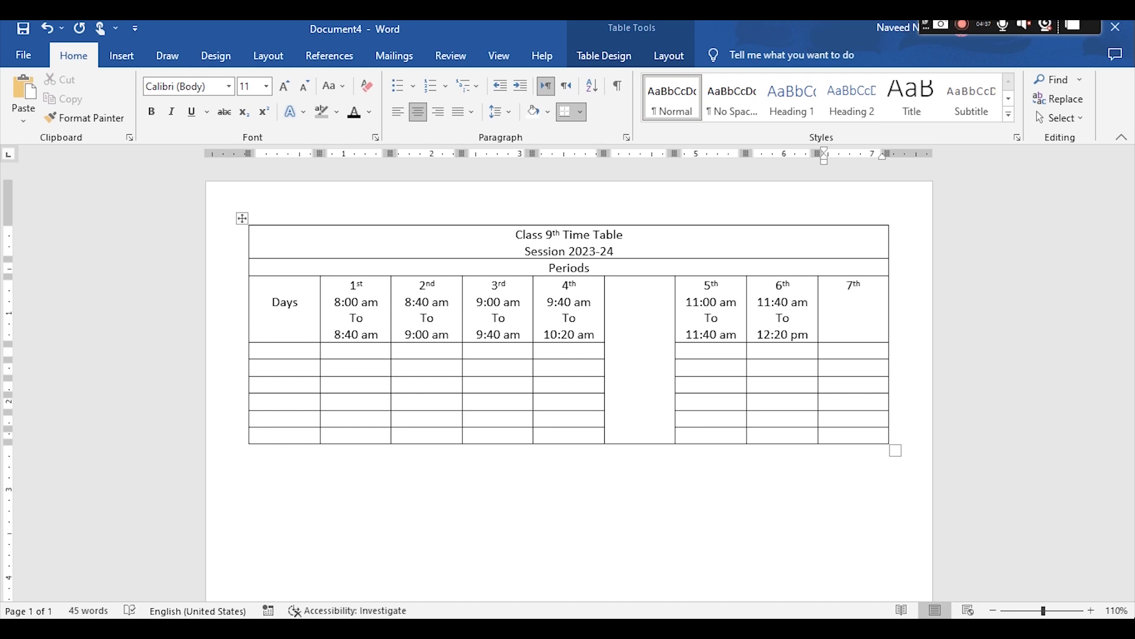
type(" 12:")
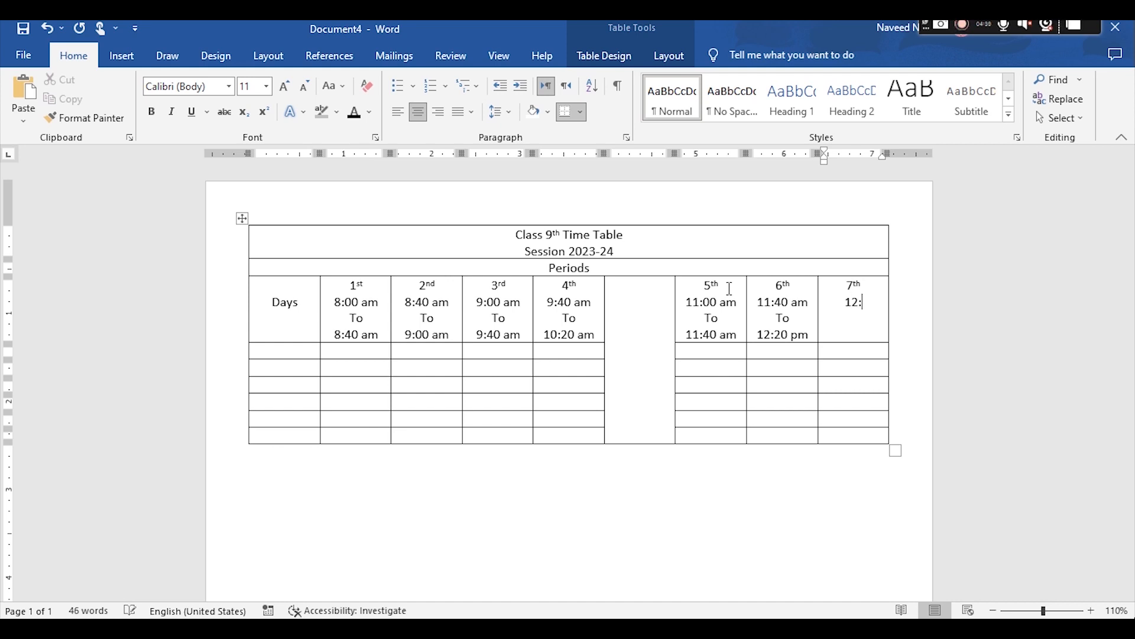
type("20 pm")
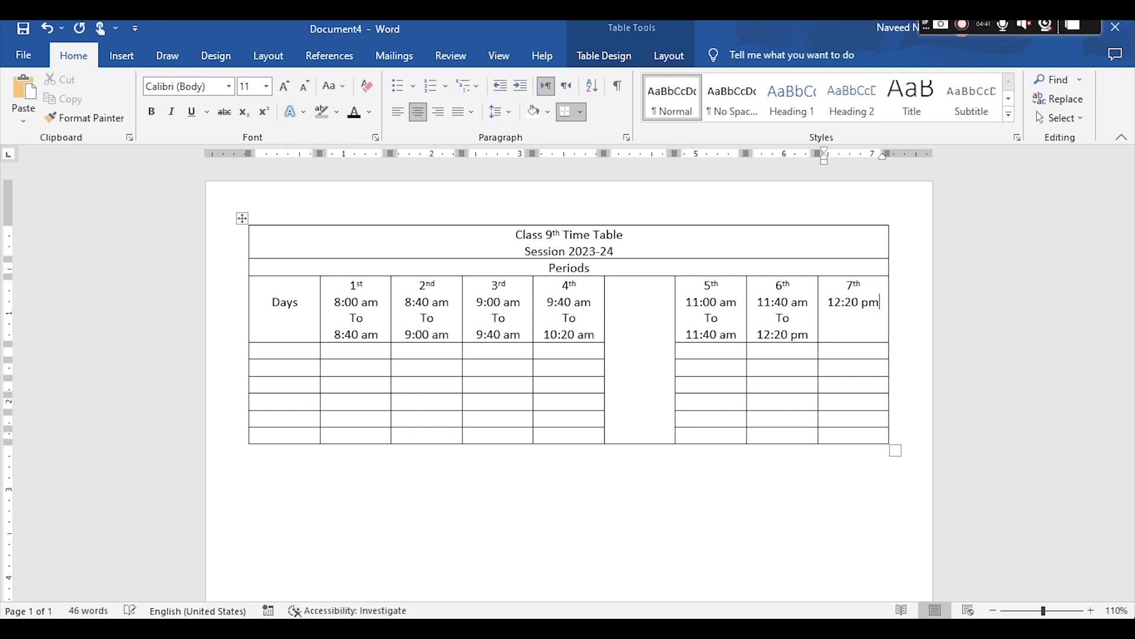
key("Return")
type("To")
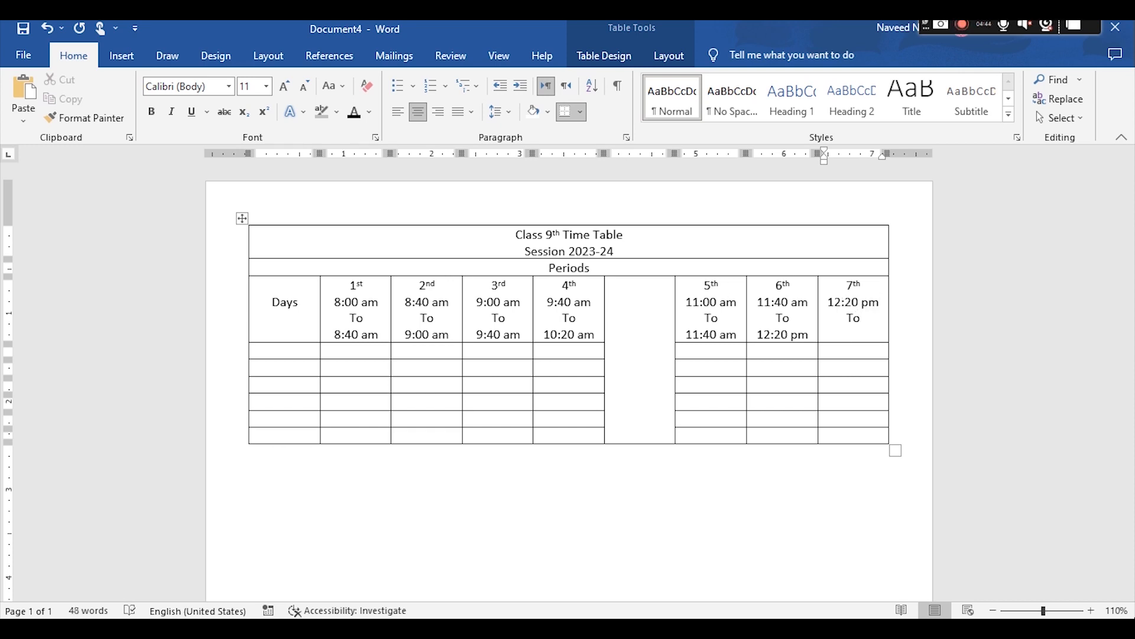
key("Return")
type("01:00")
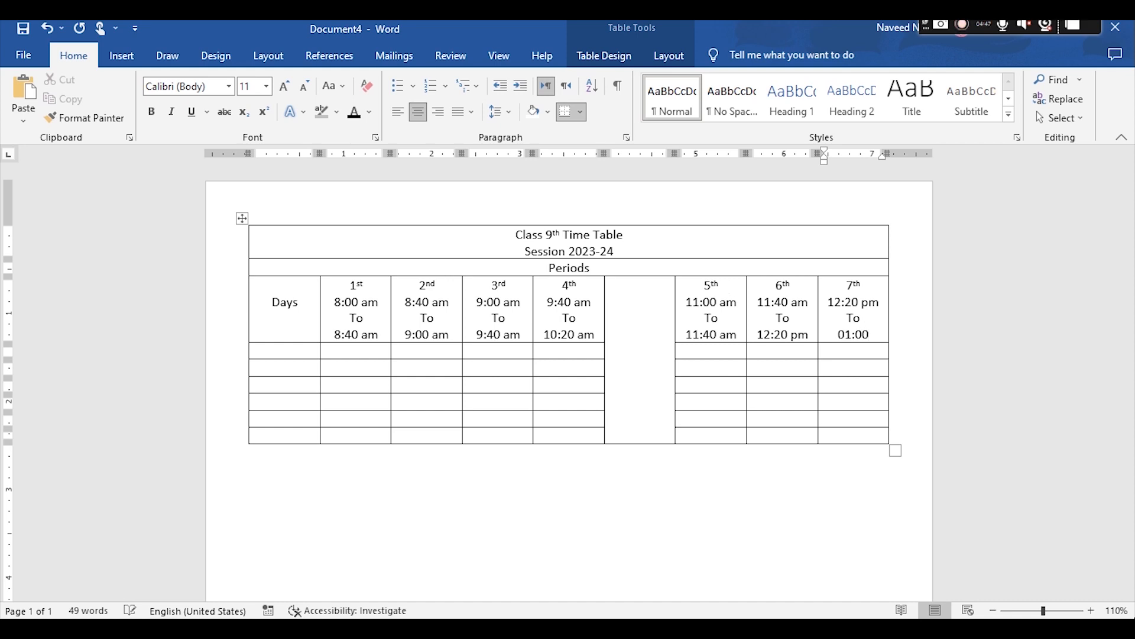
type(" pm")
key("Down")
key("Down")
key("Left")
key("Left")
key("Left")
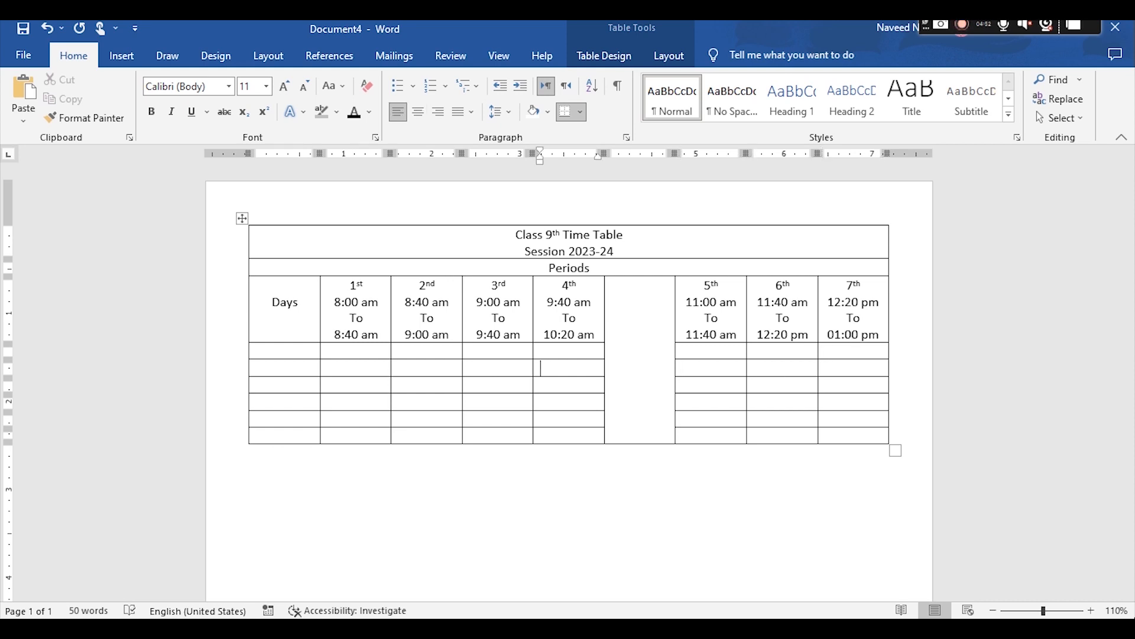
key("Up")
key("Right")
key("Left")
key("Left")
key("Left")
key("Left")
key("Left")
key("Left")
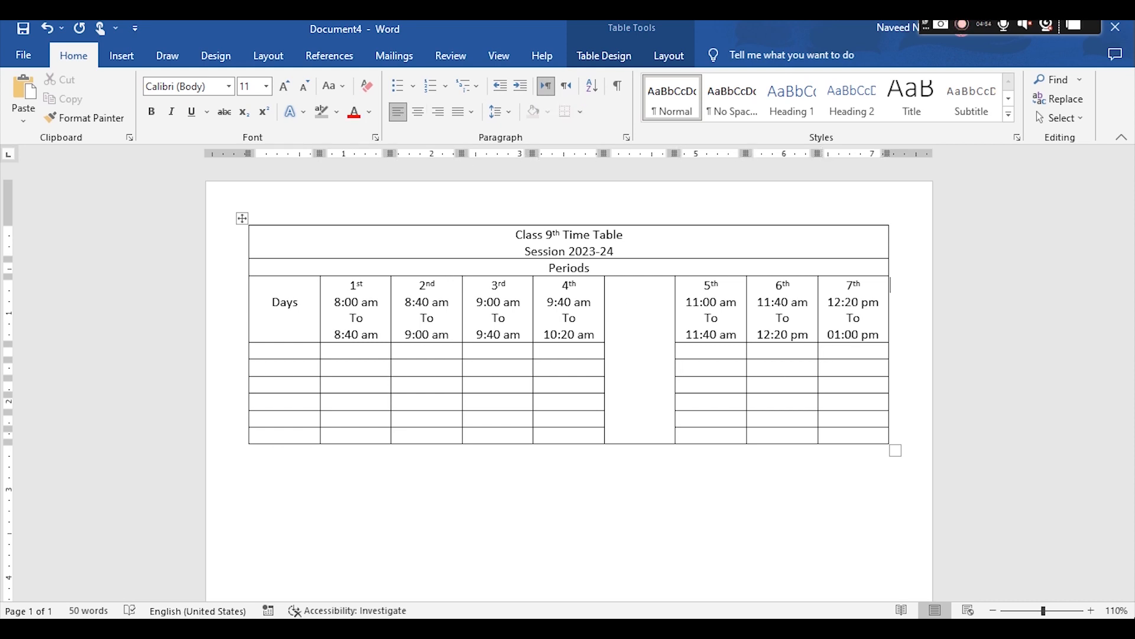
Enter "Monday", "Tuesday" and "Wednesday" in the first three rows beneath the Days heading
left_click(288, 350)
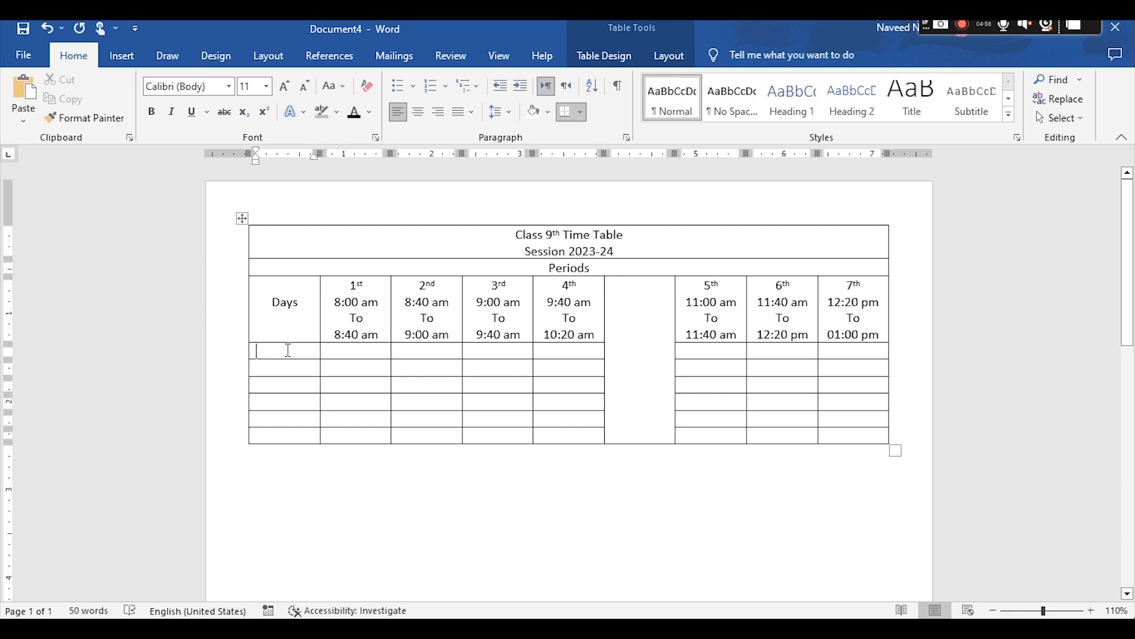
type("Monday")
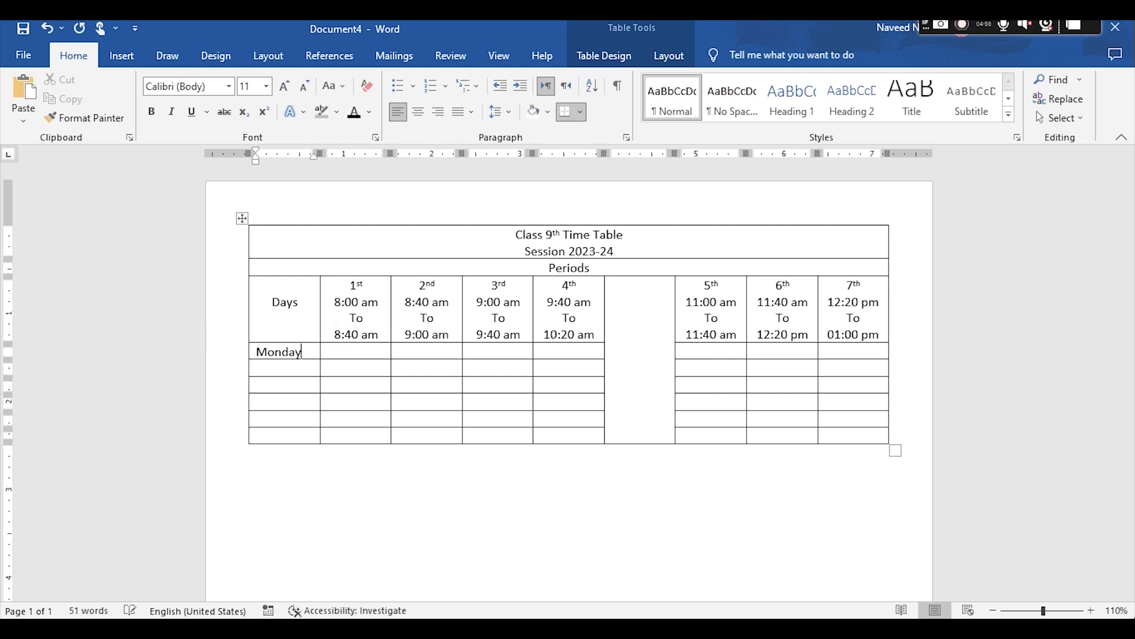
key("Down")
type("W")
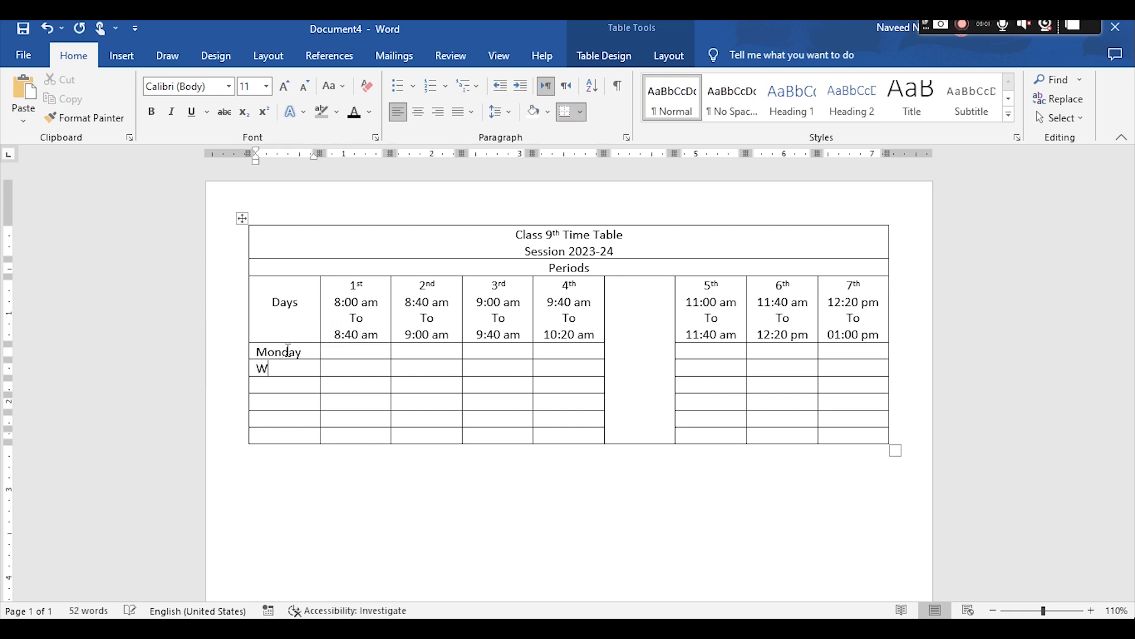
key("BackSpace")
type("Tuesd")
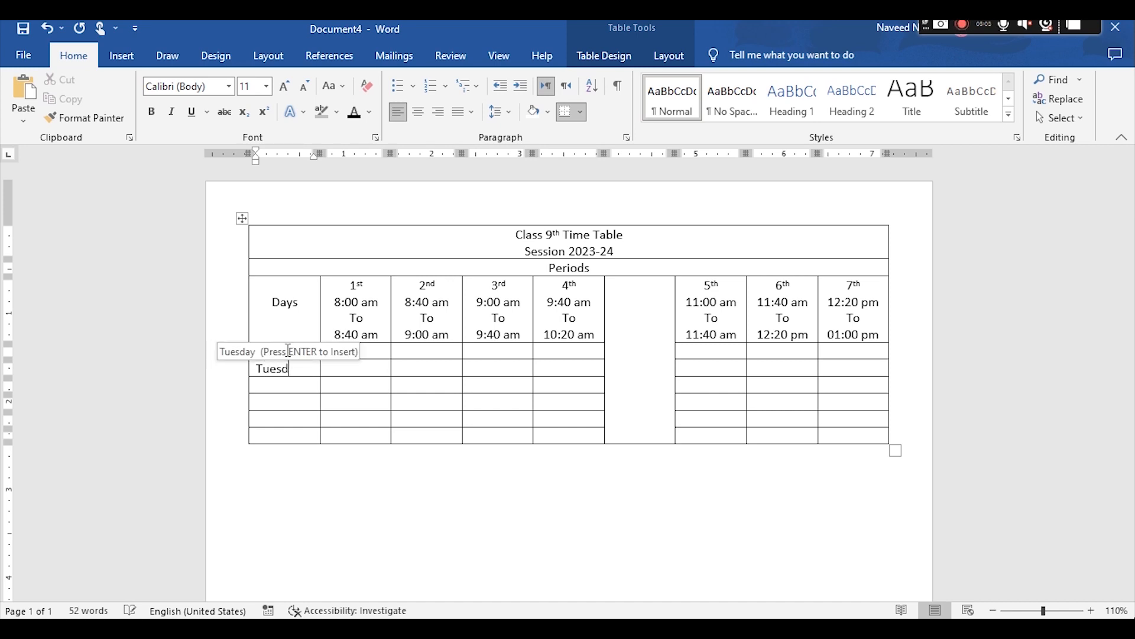
key("Return")
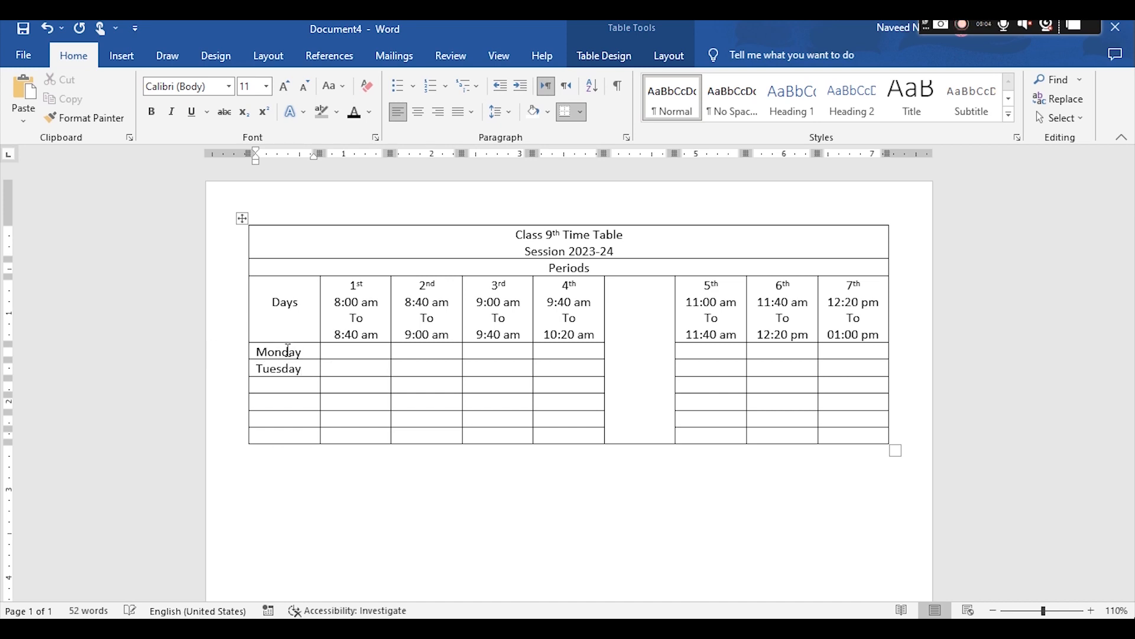
key("Down")
type("Wedn")
key("Return")
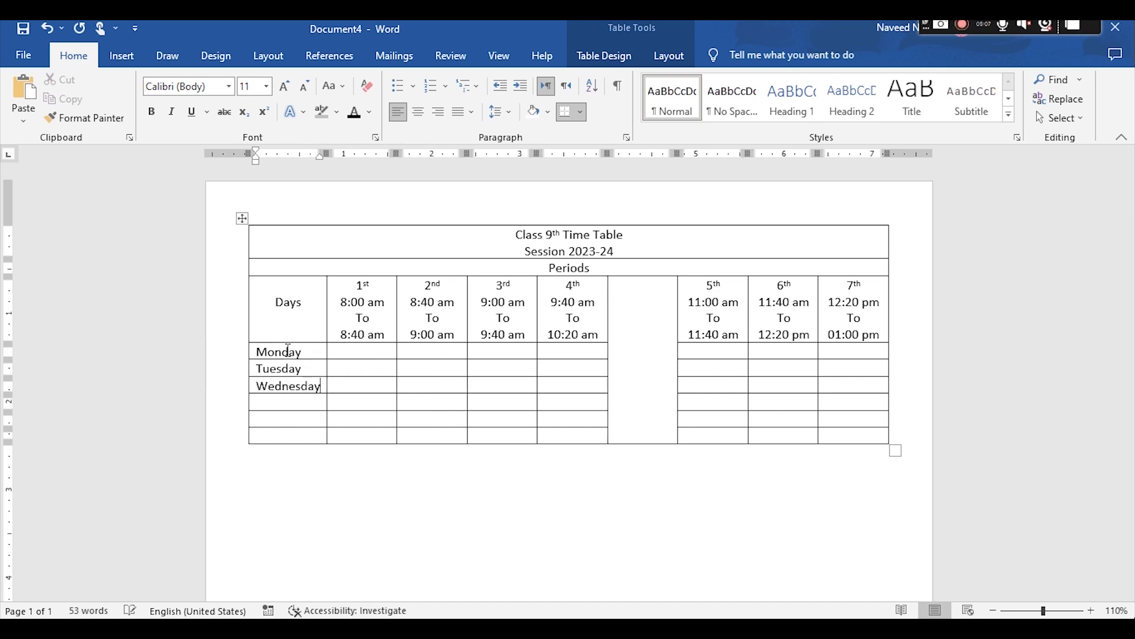
Enter "Thursday", "Friday" and "Saturday" in the remaining three rows of the Days column
type("Thur")
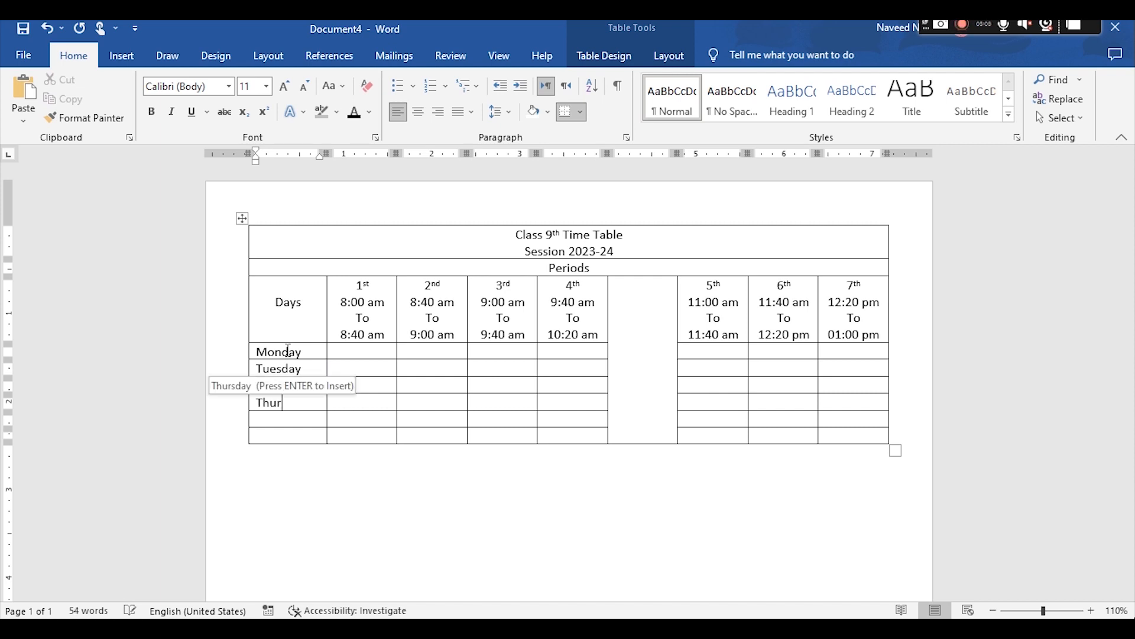
key("Return")
key("Tab")
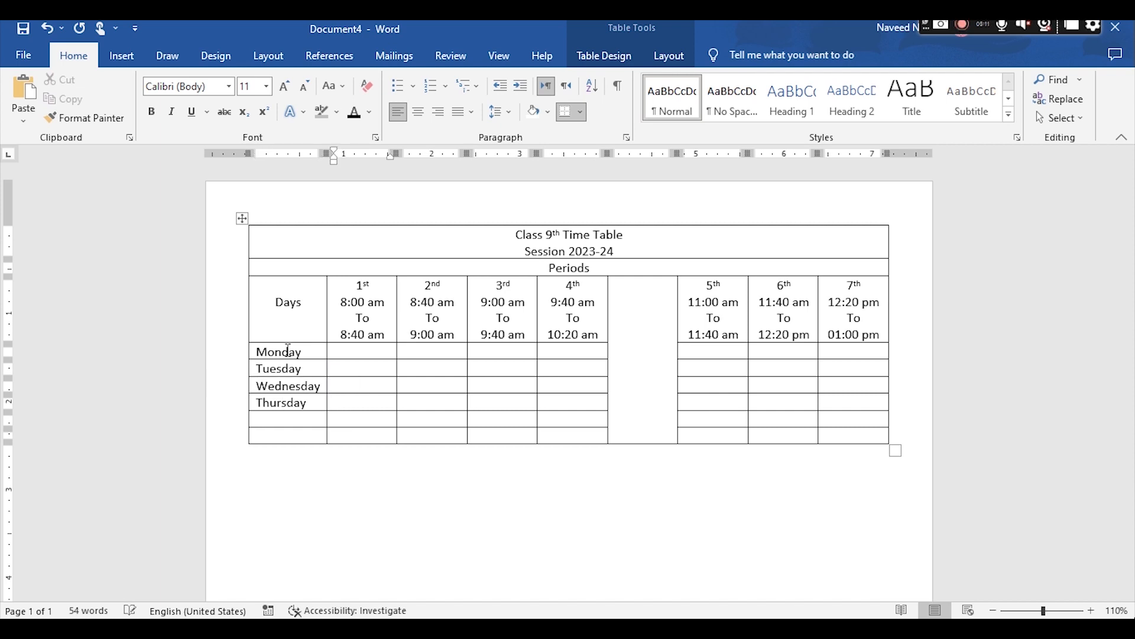
key("Left")
type("Frid")
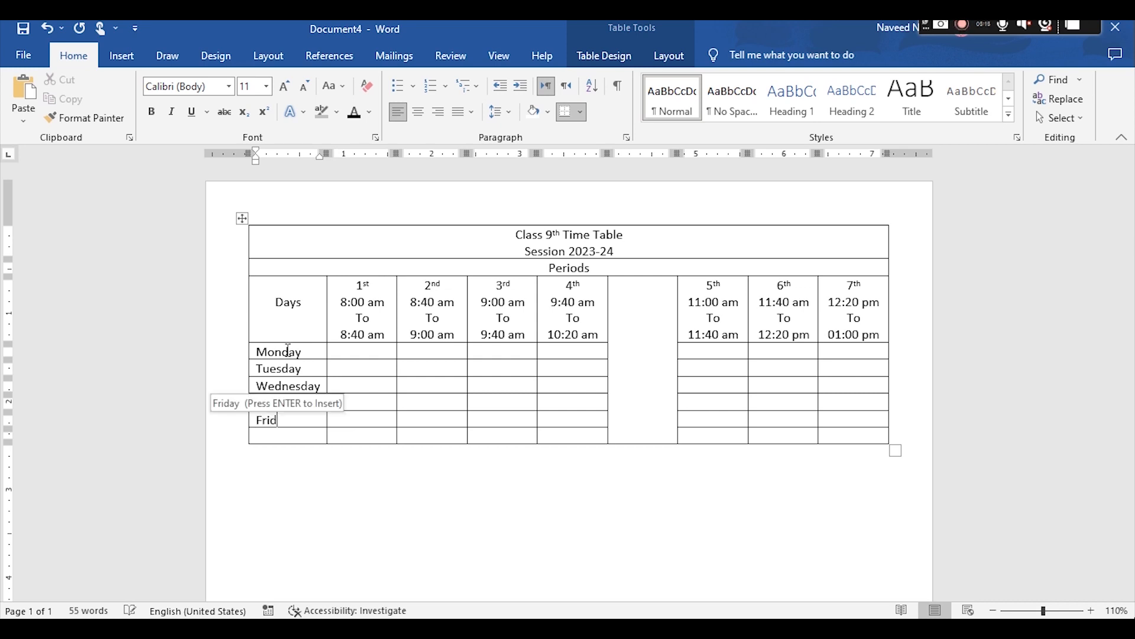
type("aySa")
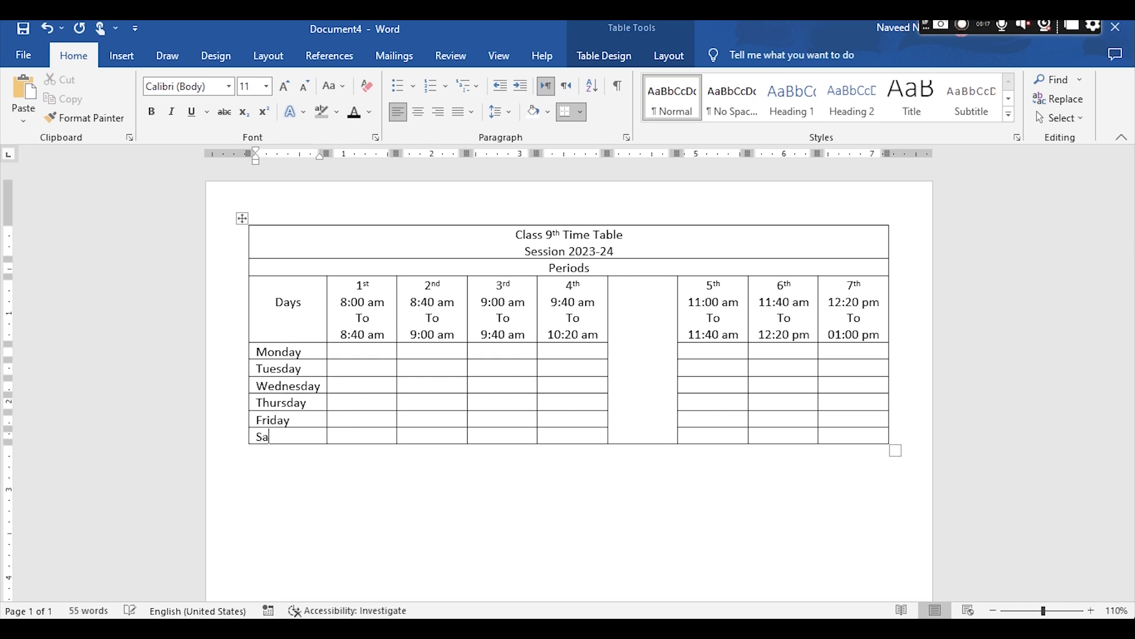
type("tu")
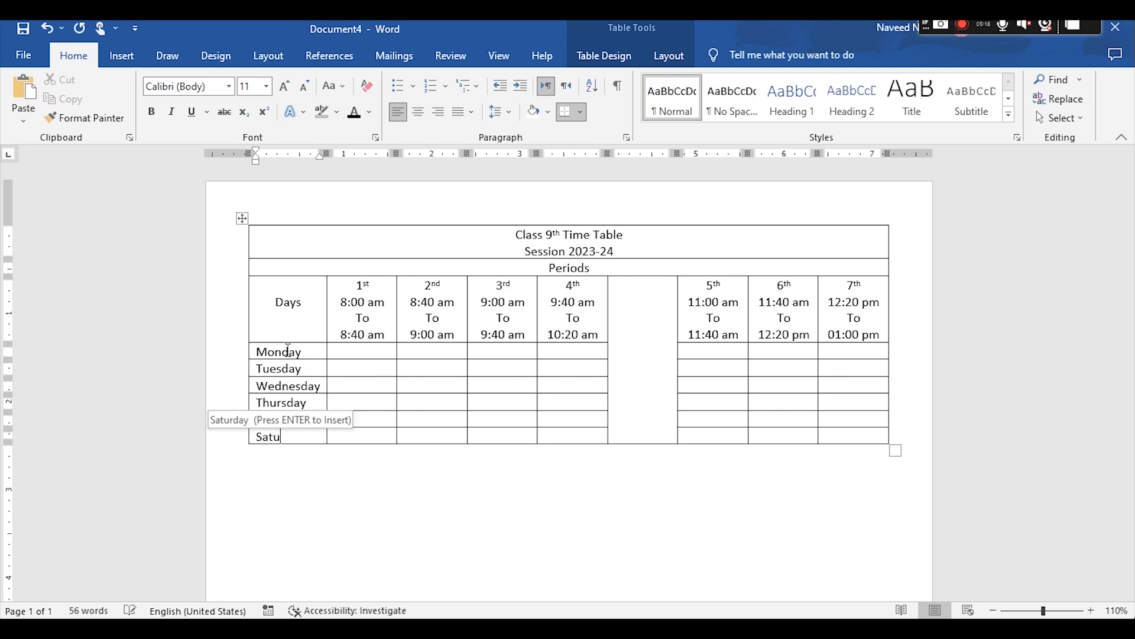
key("Return")
key("Tab")
key("Tab")
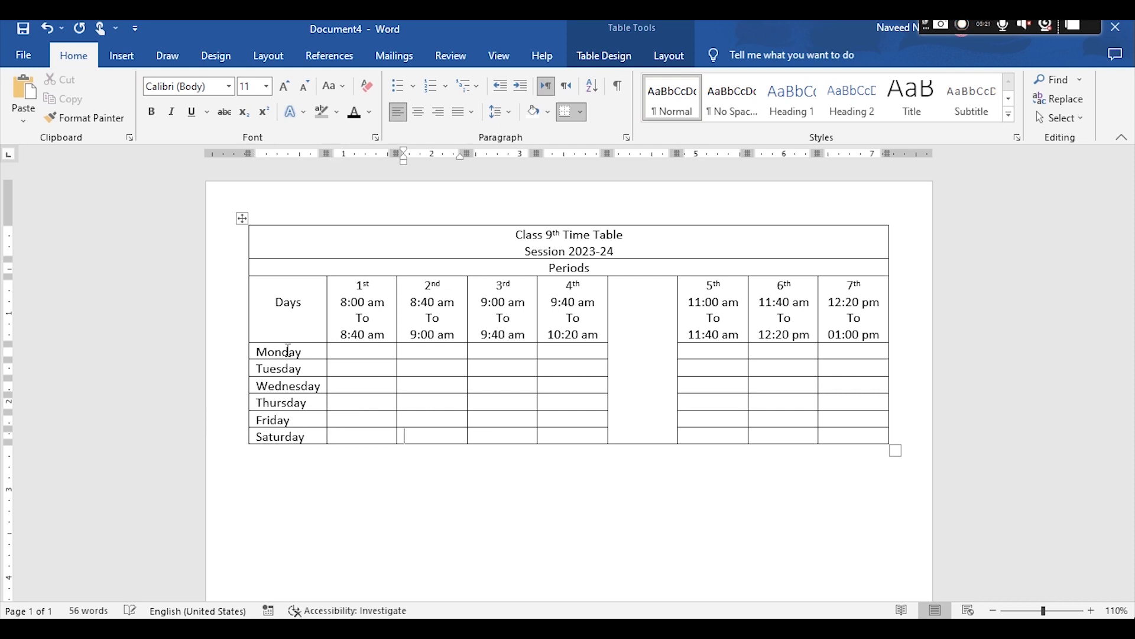
key("Up")
key("Up")
key("Up")
key("Up")
key("Up")
key("Up")
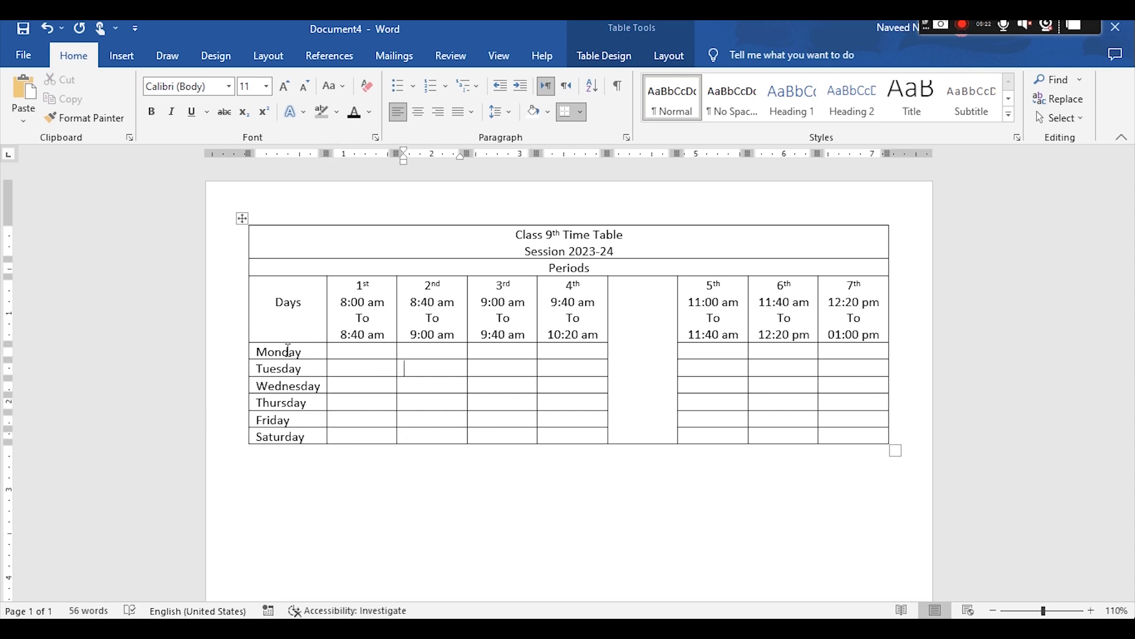
Enter "Break" in the merged blank column between the 4th and 5th periods
key("Right")
key("Right")
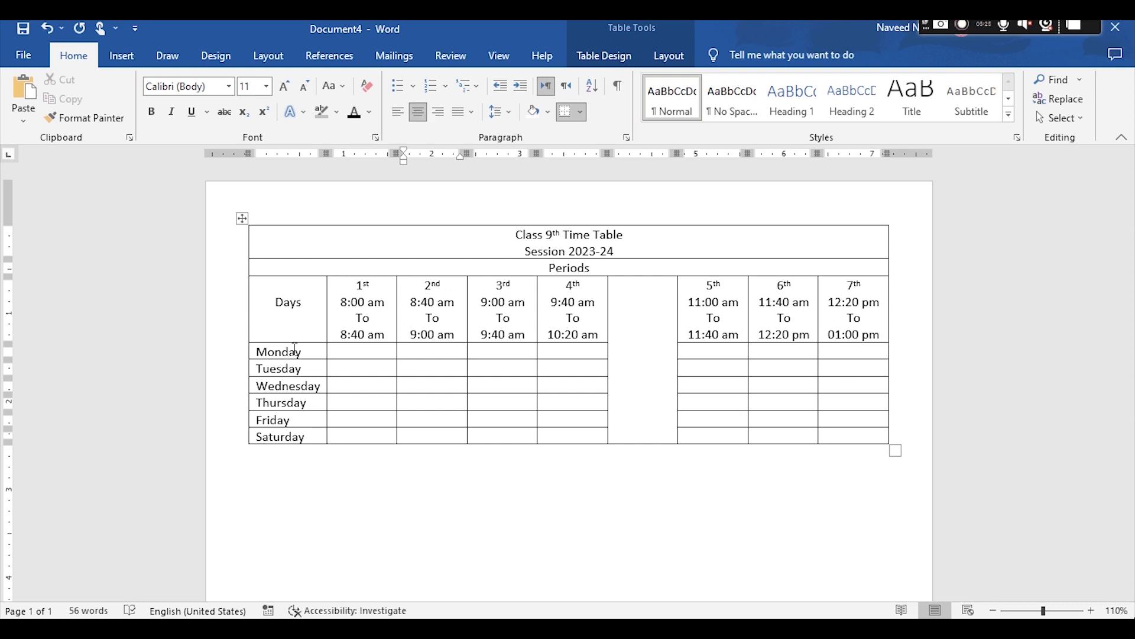
left_click(628, 368)
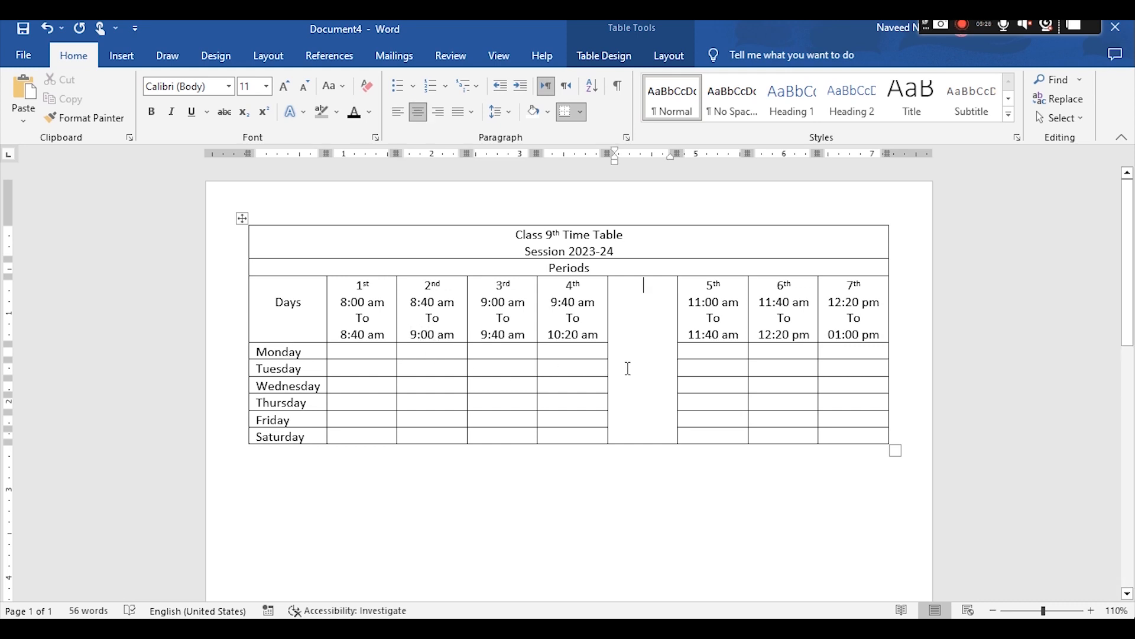
type("Break")
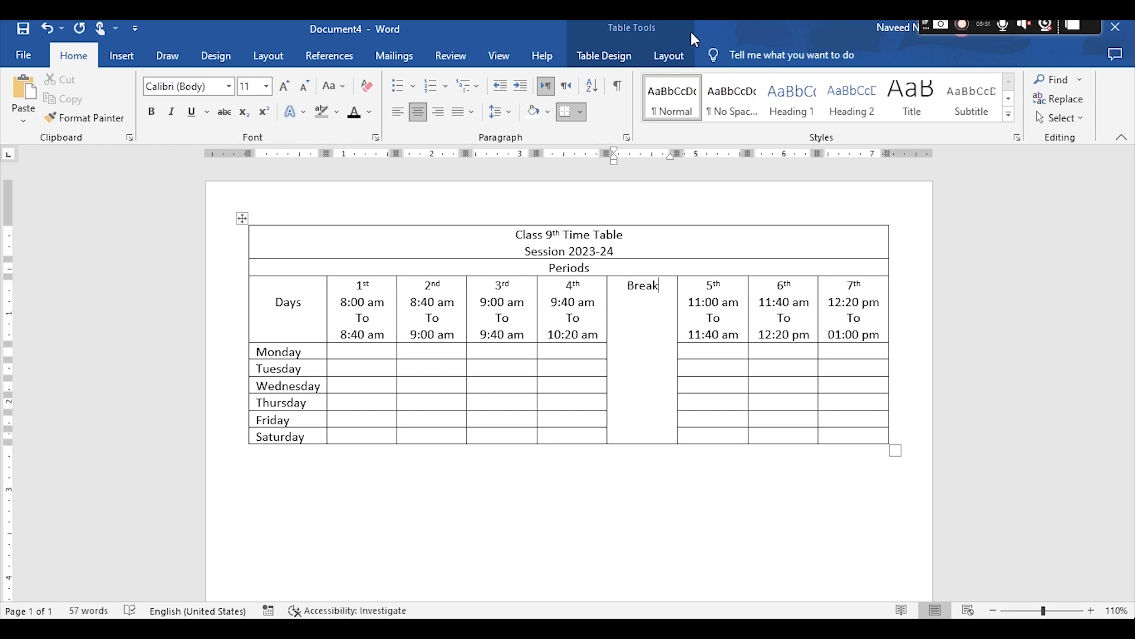
Rotate the "Break" text to read vertically from bottom to top and centre it both ways in its merged cell
left_click(672, 63)
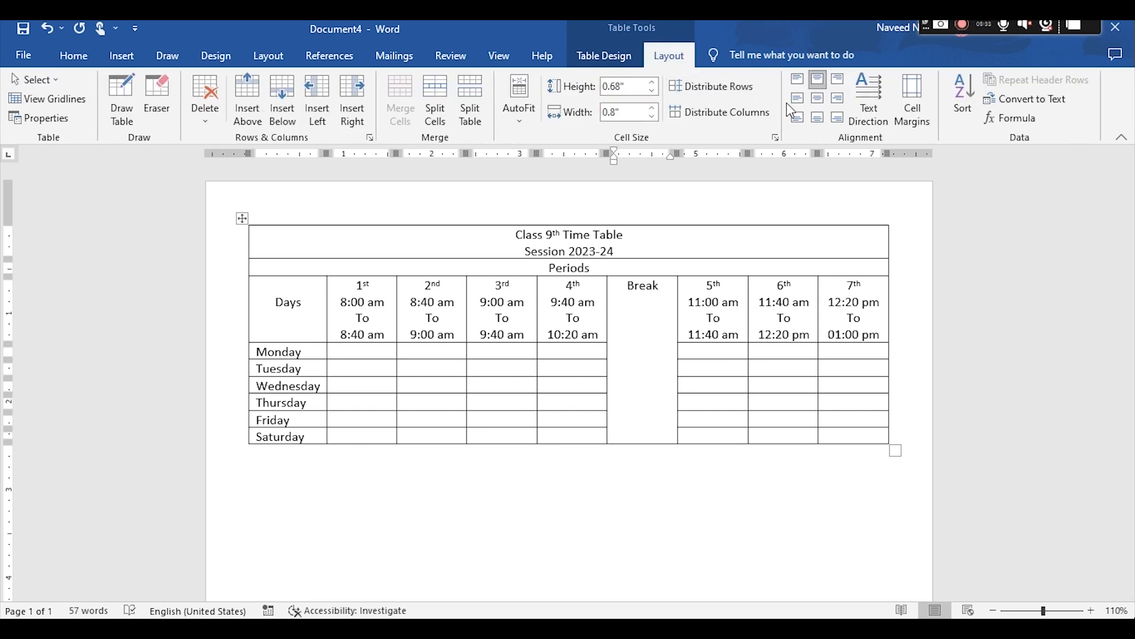
left_click(876, 102)
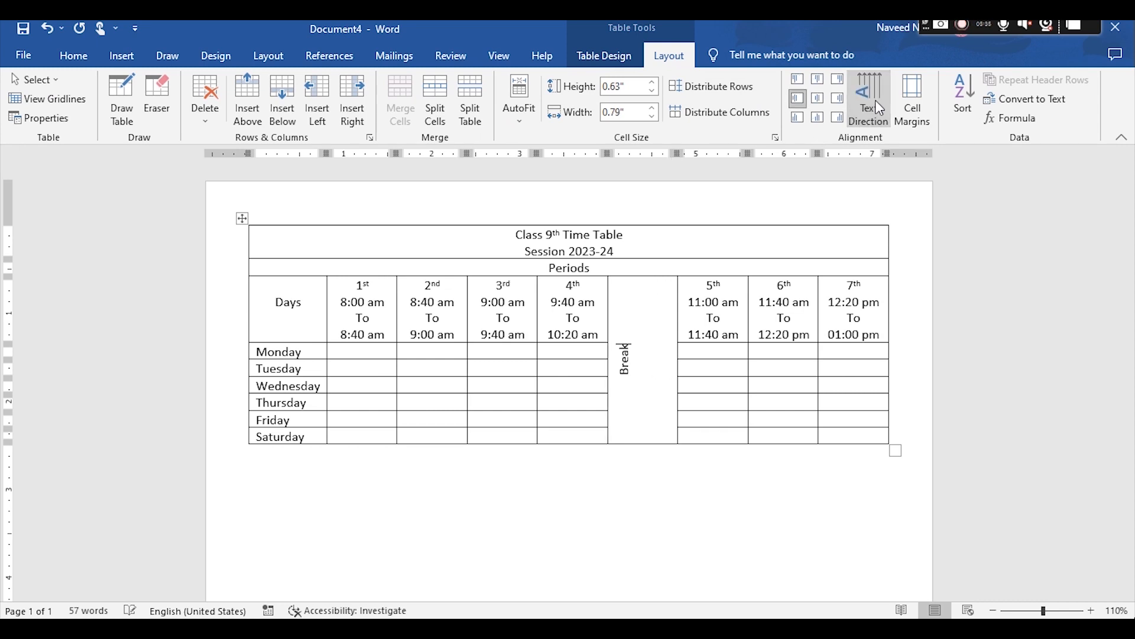
left_click(830, 105)
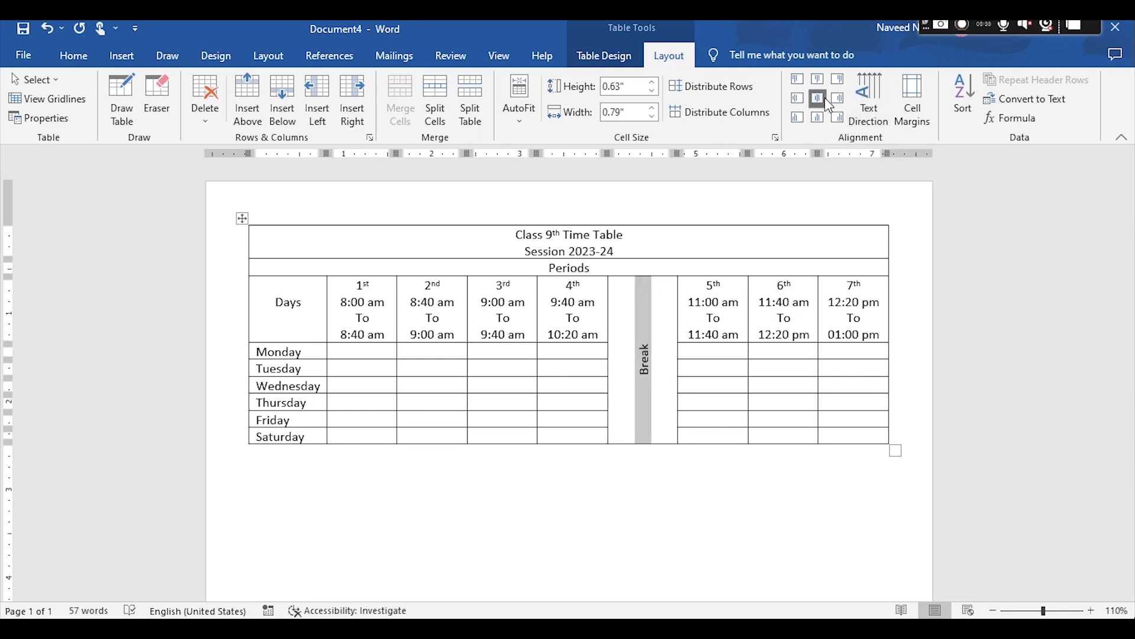
Enlarge the vertical "Break" text by four font-size increments
key("ctrl+shift+period")
key("ctrl+shift+period")
key("ctrl+shift+period")
key("ctrl+shift+period")
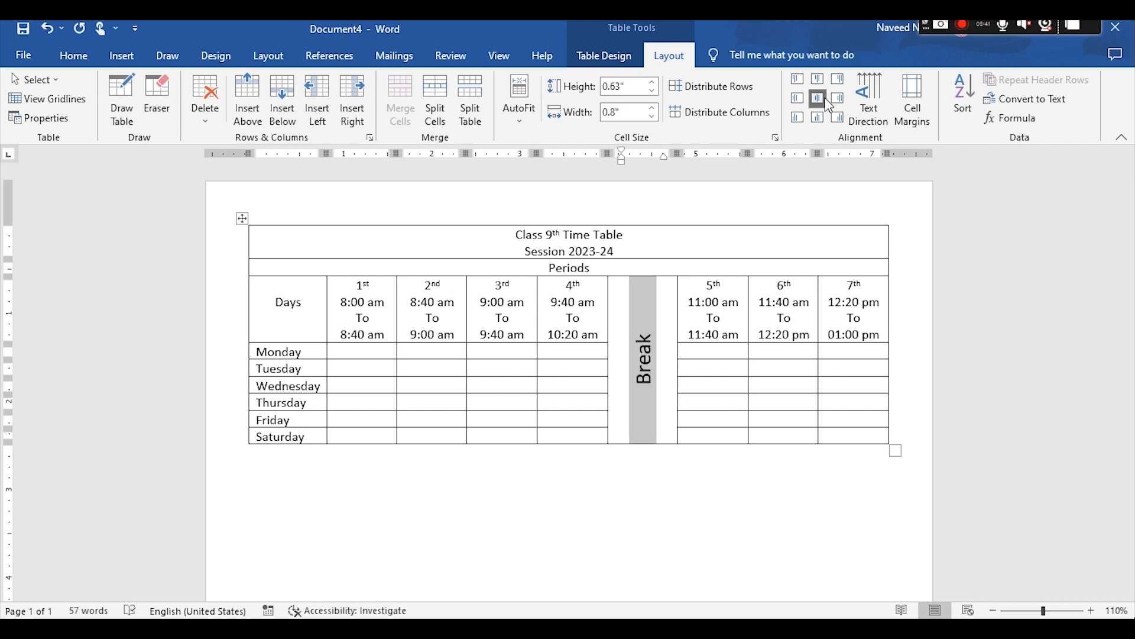
Set the font of the entire timetable to Times New Roman
key("ctrl+a")
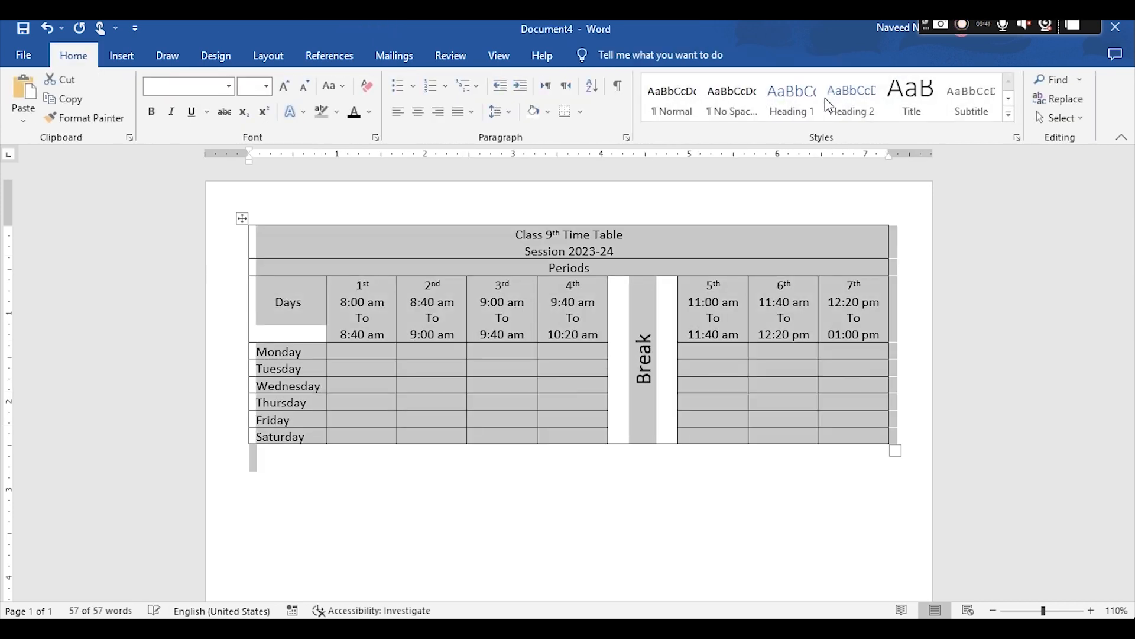
left_click(228, 86)
left_click(240, 169)
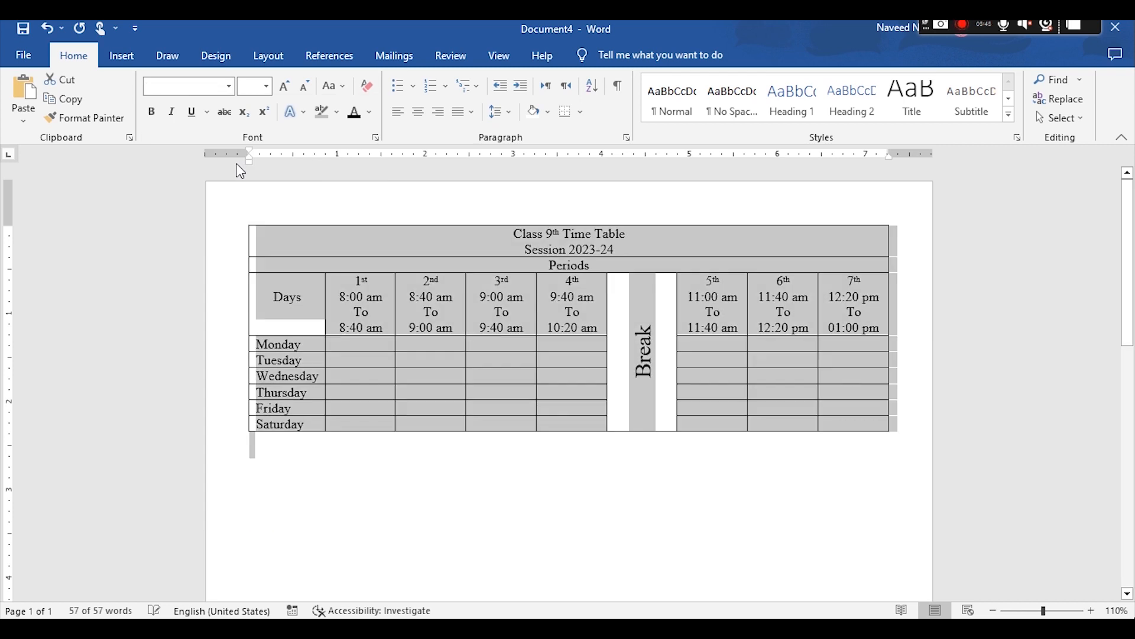
left_click(367, 350)
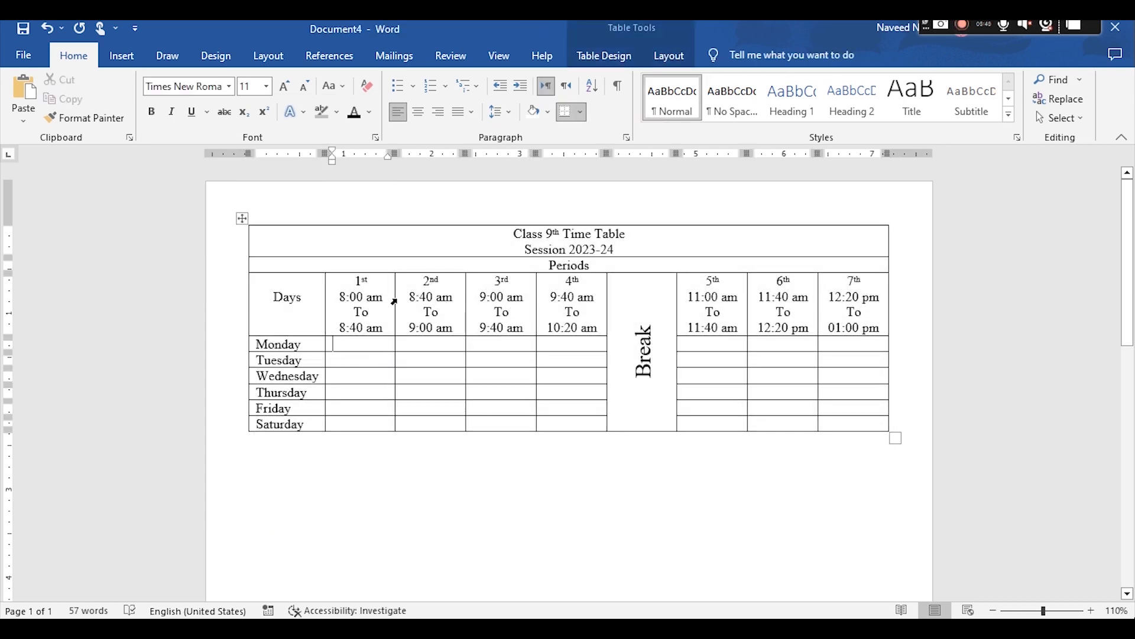
Increase the font size of the title row containing "Class 9th Time Table" and "Session 2023-24" to 14
left_click(312, 292)
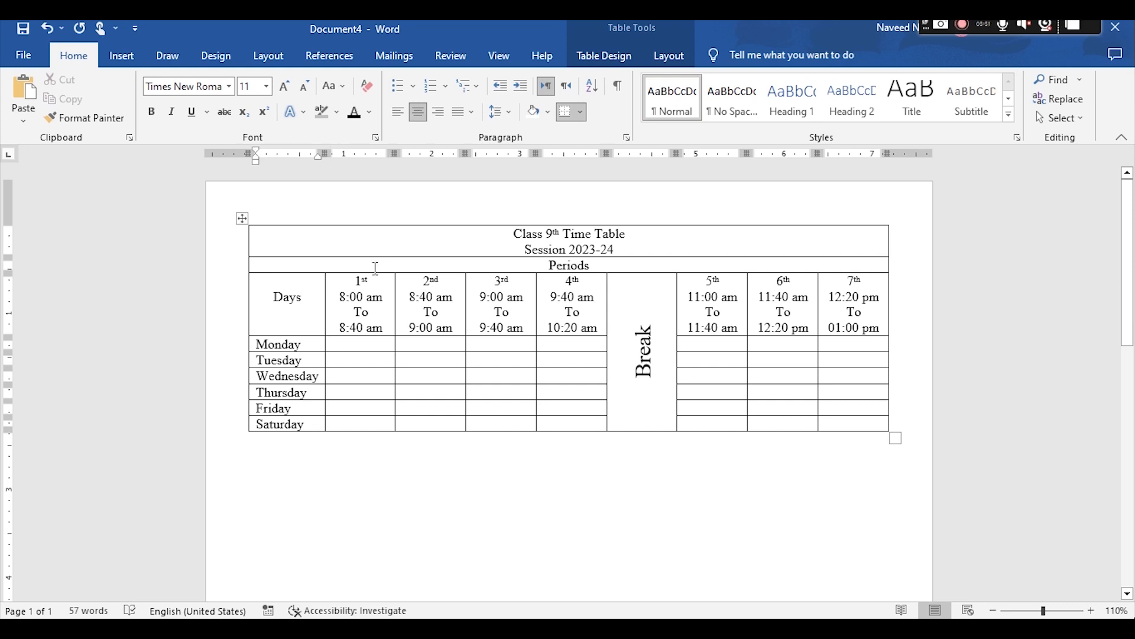
left_click(400, 240)
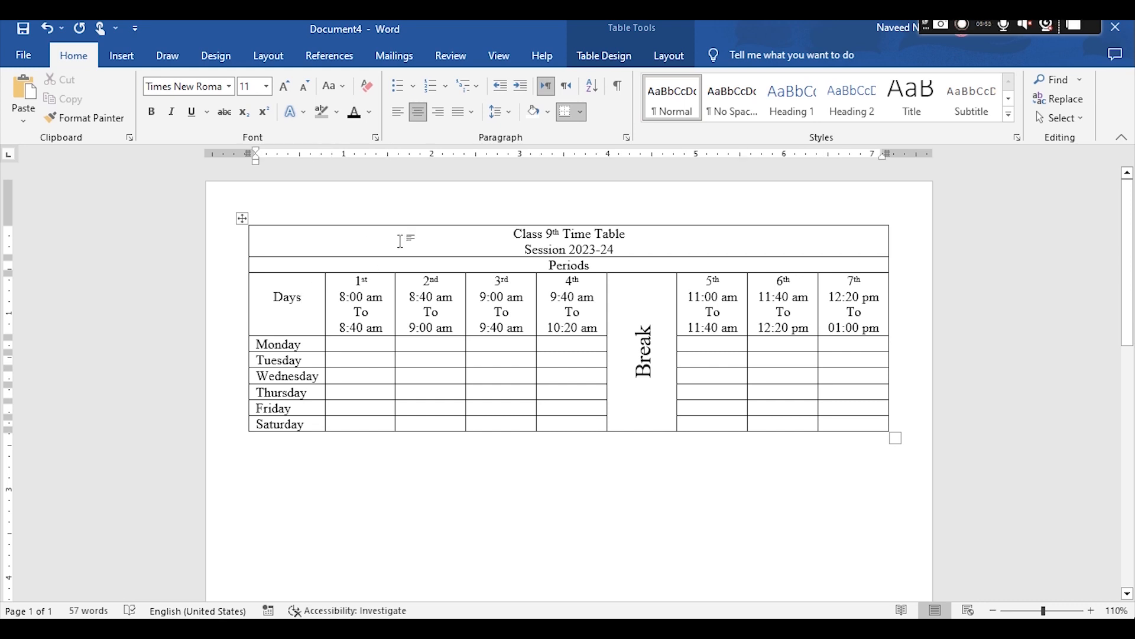
key("shift+Right")
key("shift+Right")
key("shift+Right")
key("shift+Right")
key("shift+Down")
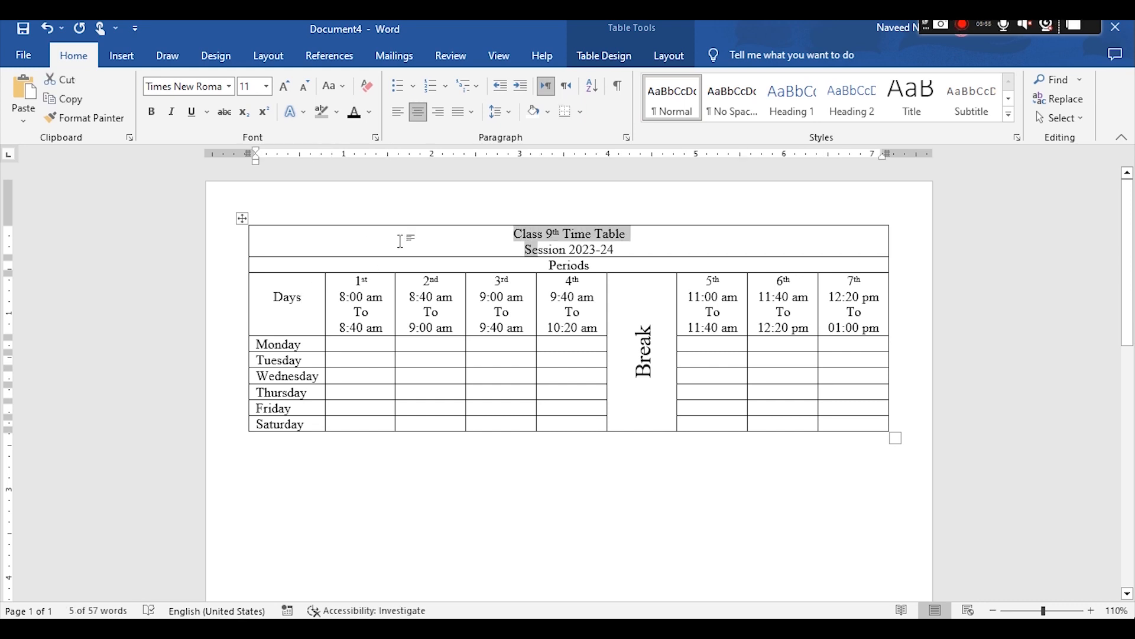
key("shift+Right")
key("shift+Right")
key("shift+Right")
key("shift+Right")
key("shift+Right")
key("shift+Right")
key("shift+Right")
key("shift+Right")
key("shift+Right")
key("shift+Right")
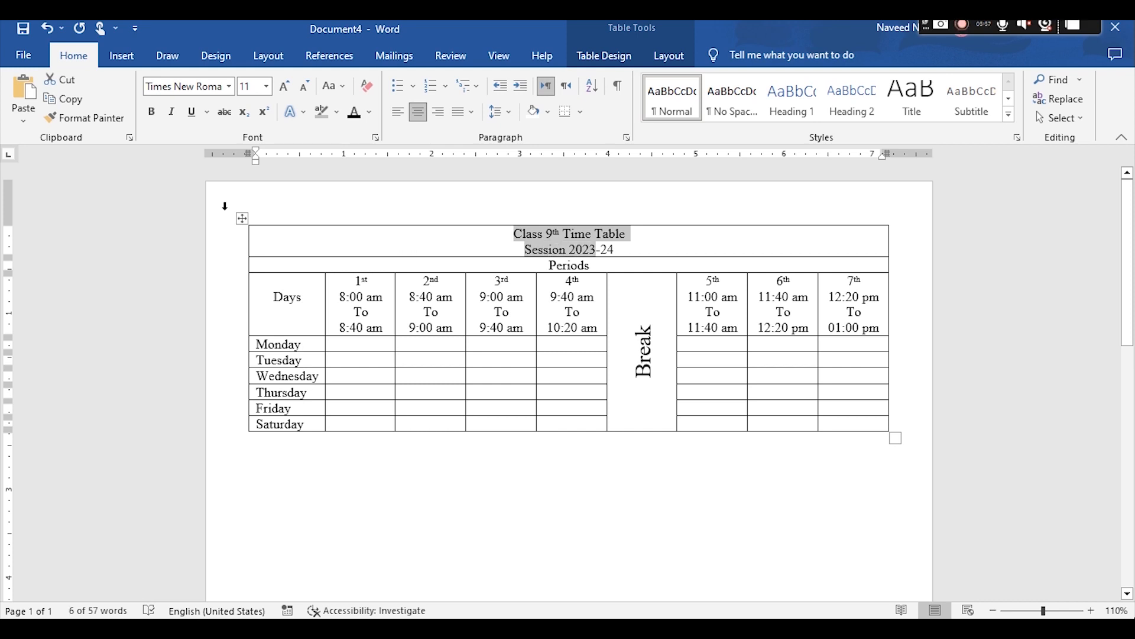
mouse_move(248, 246)
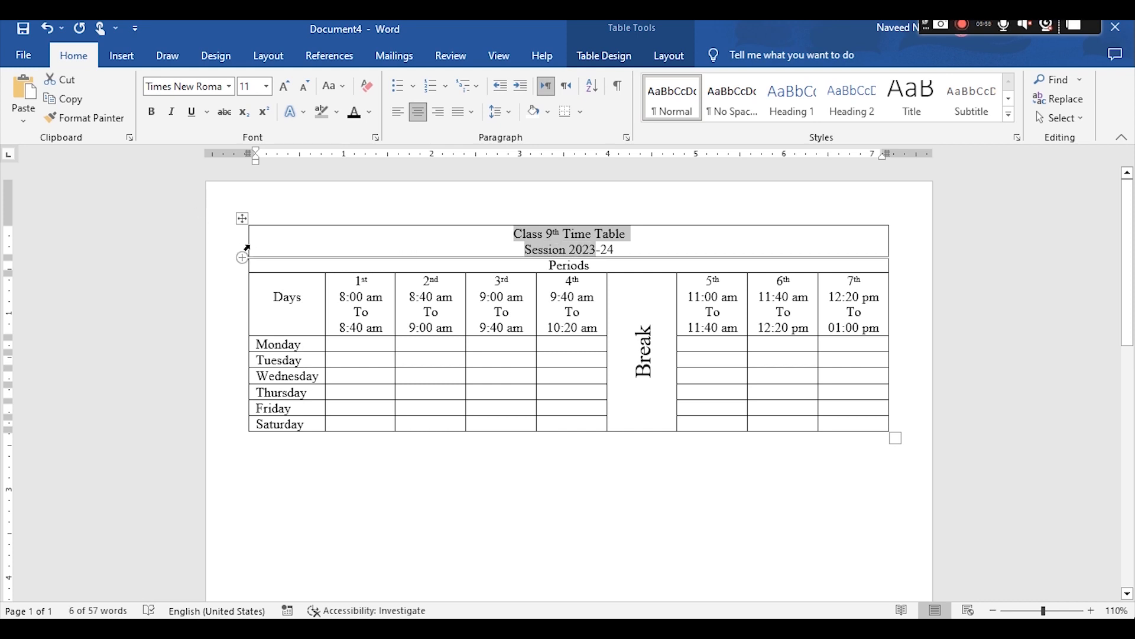
left_click(248, 248)
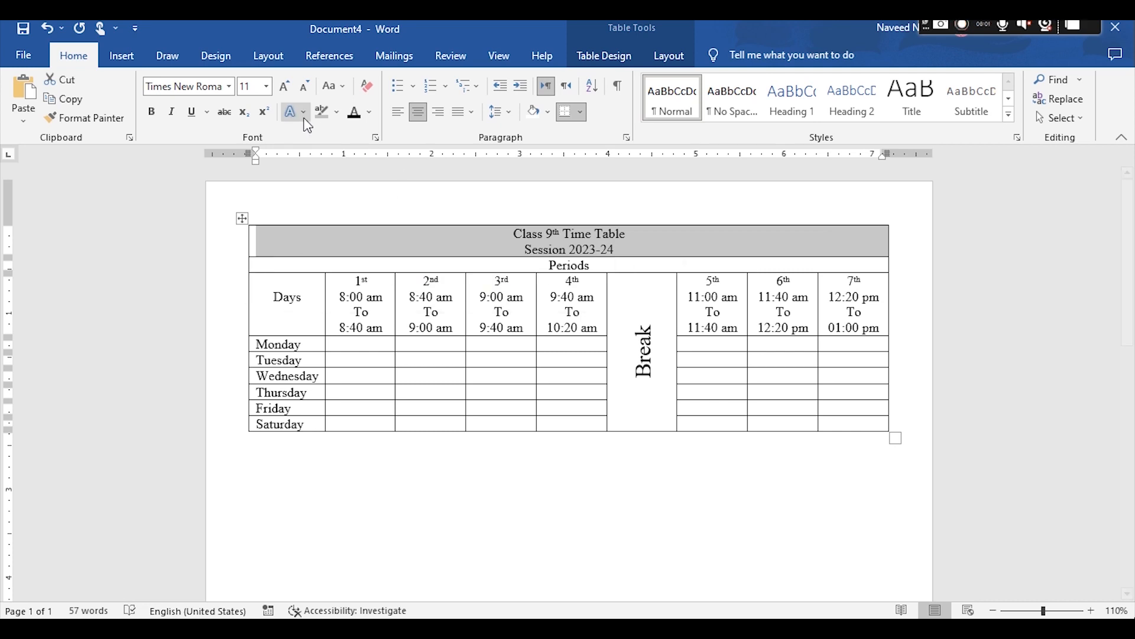
left_click(283, 87)
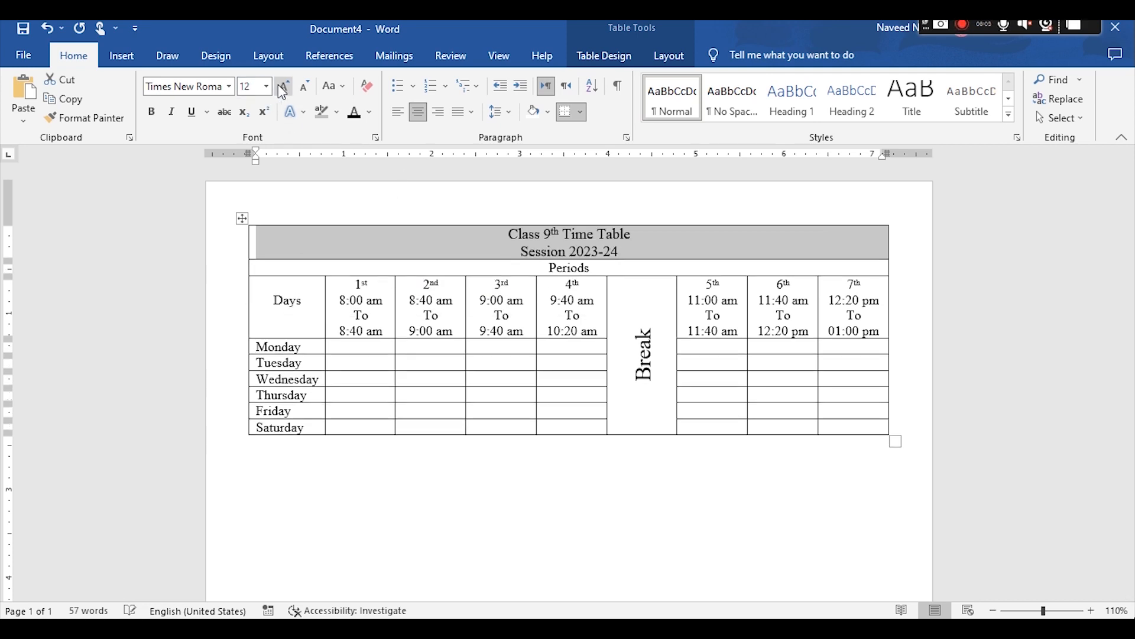
left_click(283, 87)
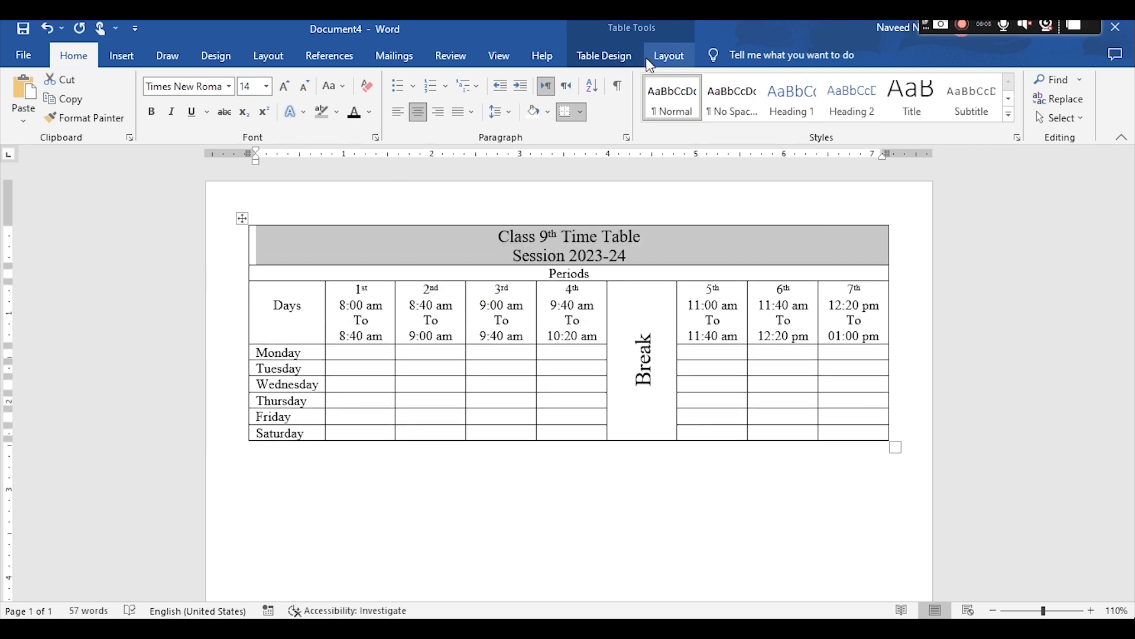
Increase the font size of the "Periods" row to 14
left_click(275, 277)
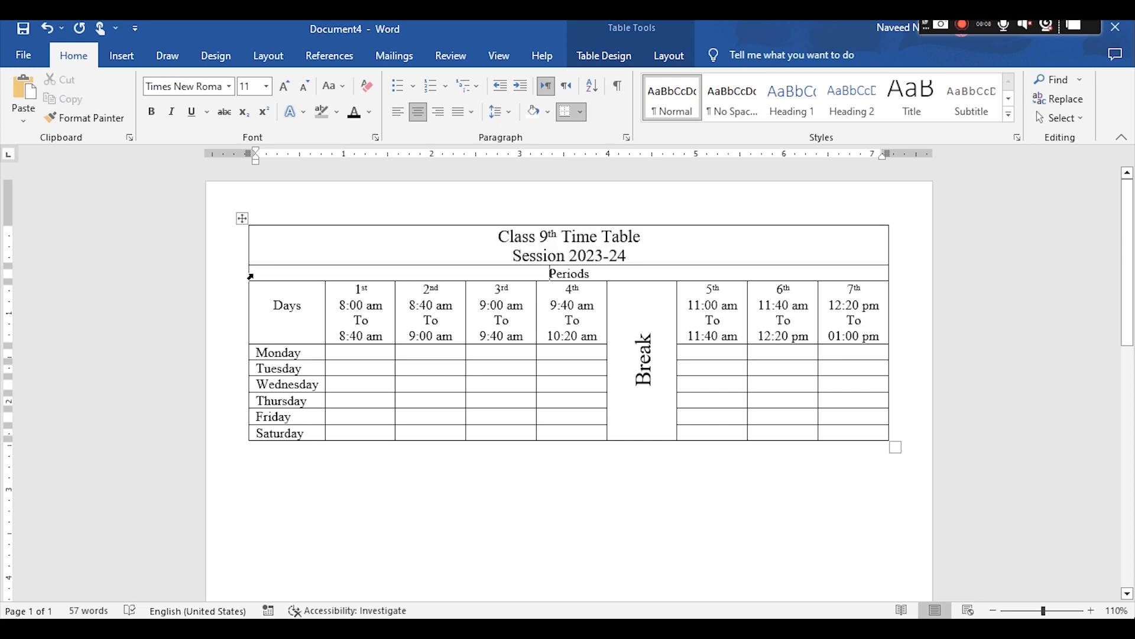
left_click(251, 276)
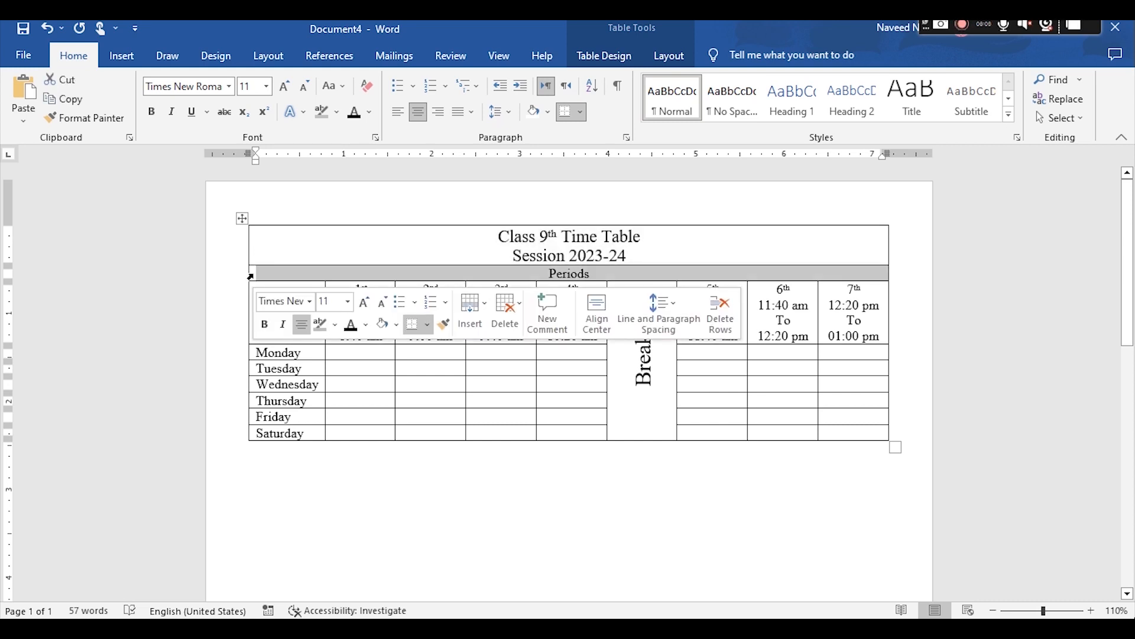
left_click(284, 88)
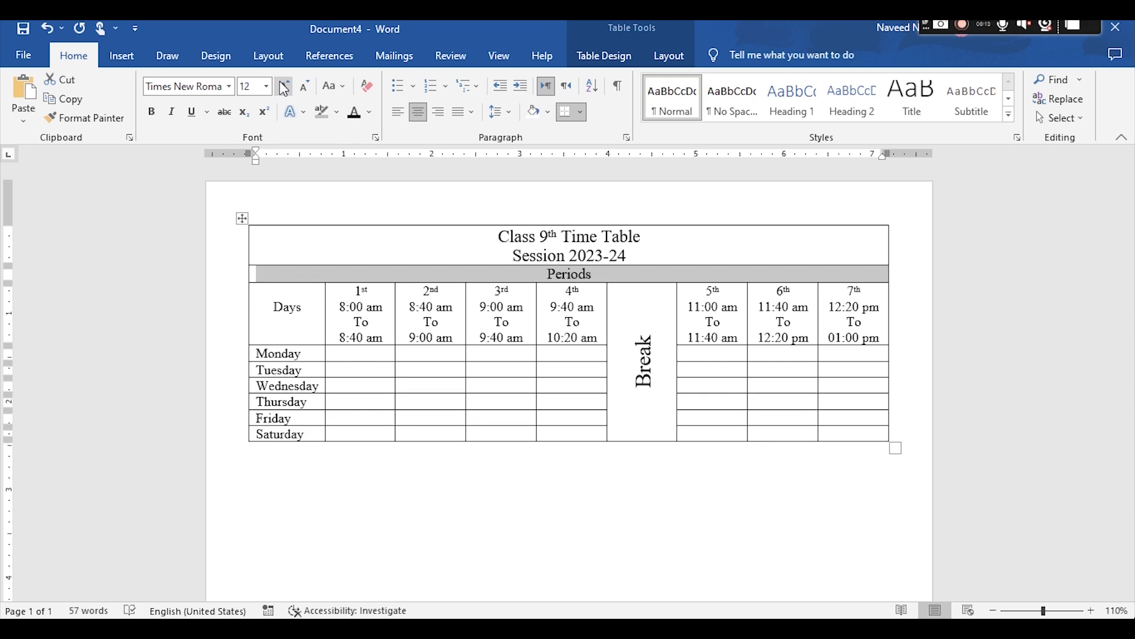
left_click(284, 88)
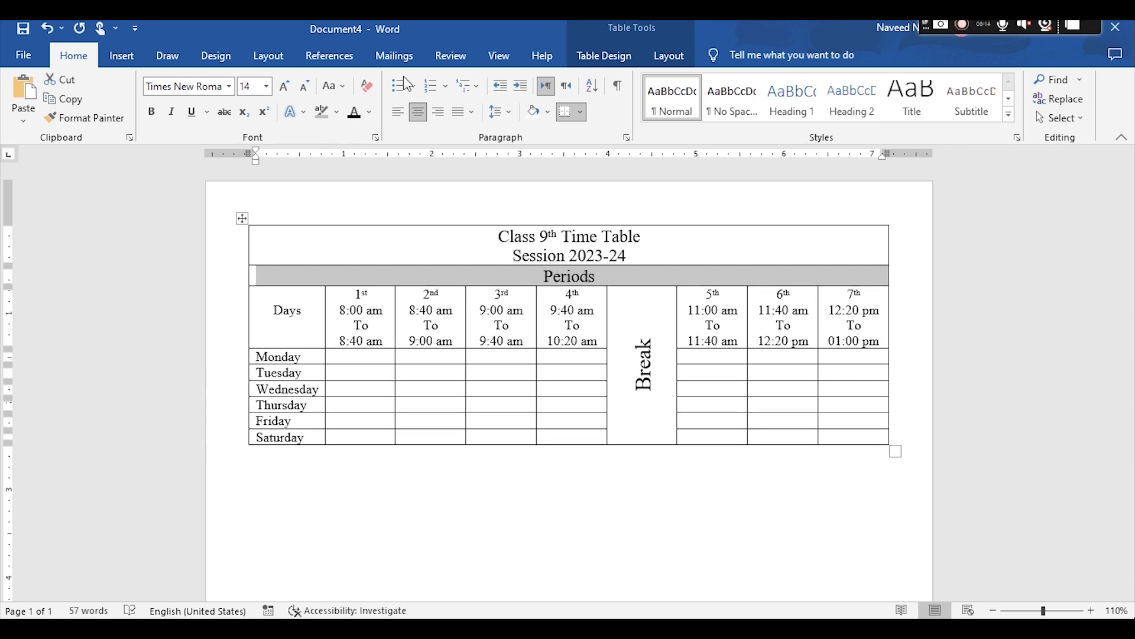
Shade the "Periods" row with the second-darkest grey of the White, Background 1 theme colour
left_click(681, 55)
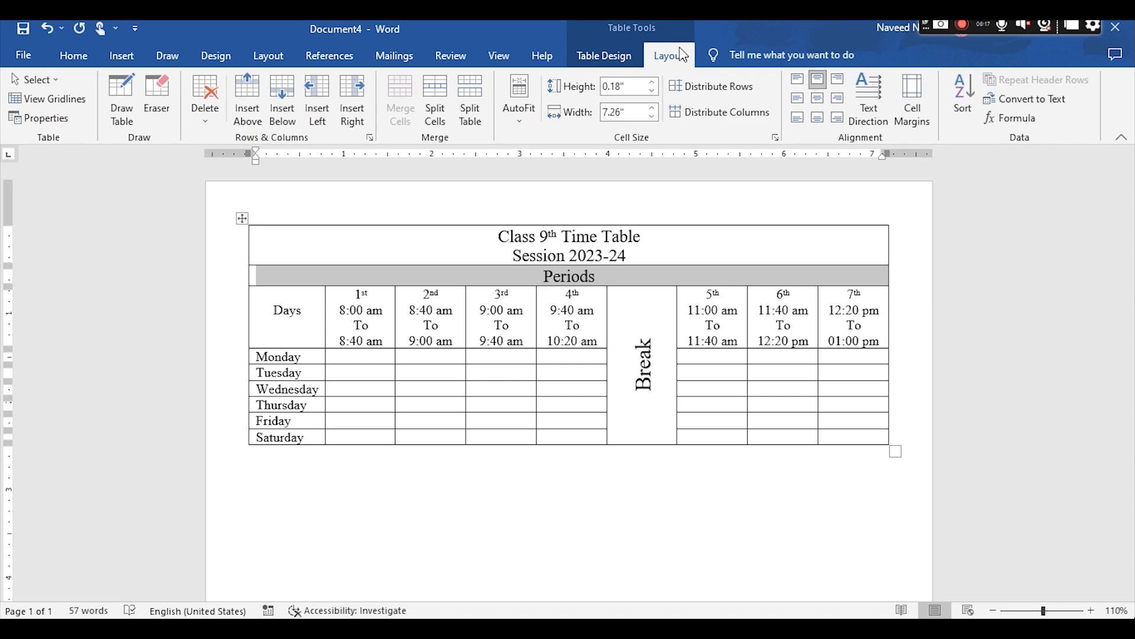
left_click(626, 64)
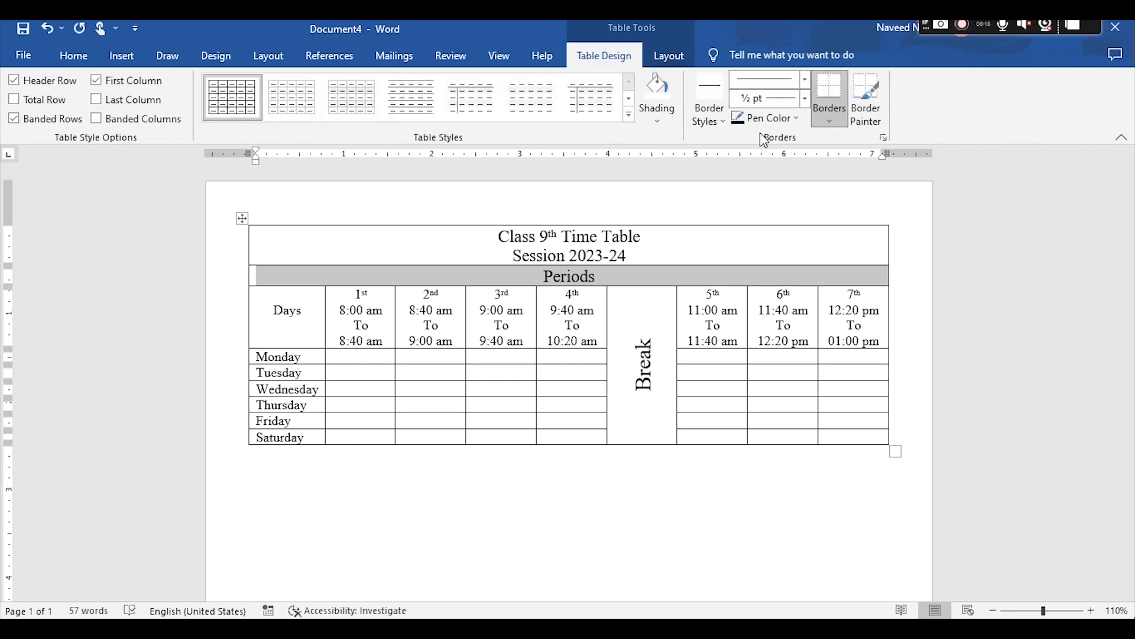
left_click(670, 118)
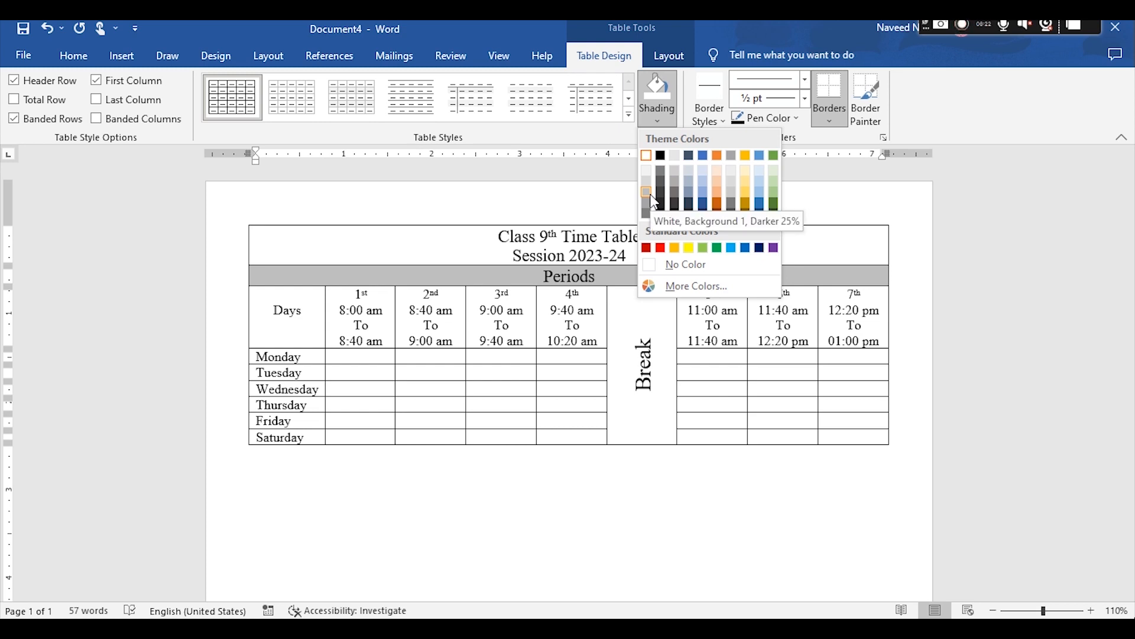
left_click(651, 208)
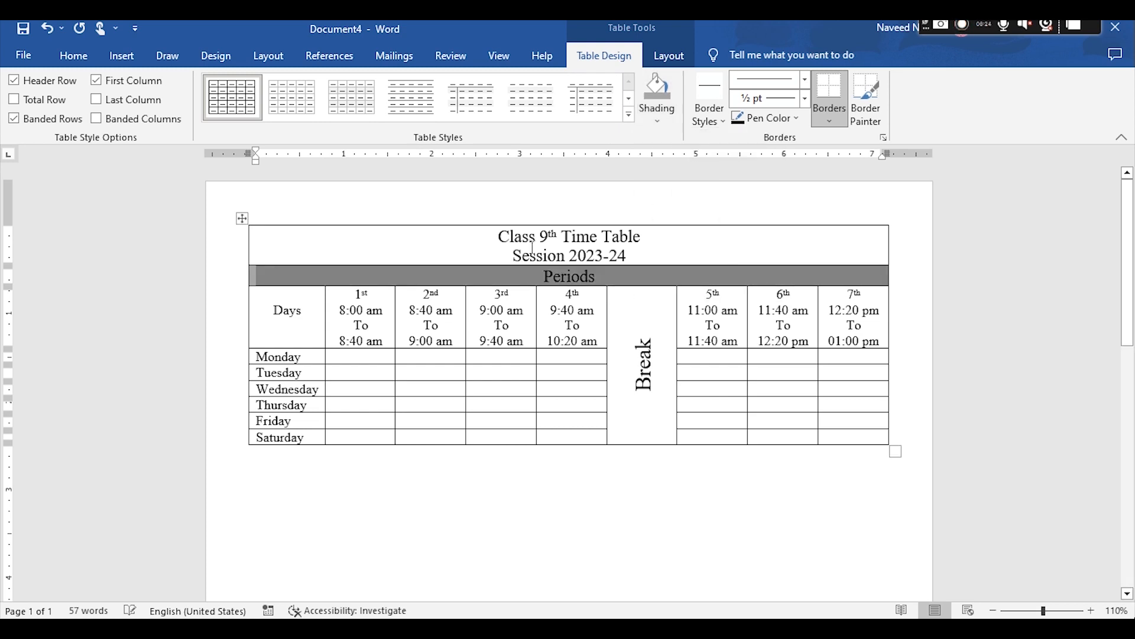
Shade the heading cells from "Days" through the 4th period with the darkest grey of the White, Background 1 theme colour
left_click(251, 312)
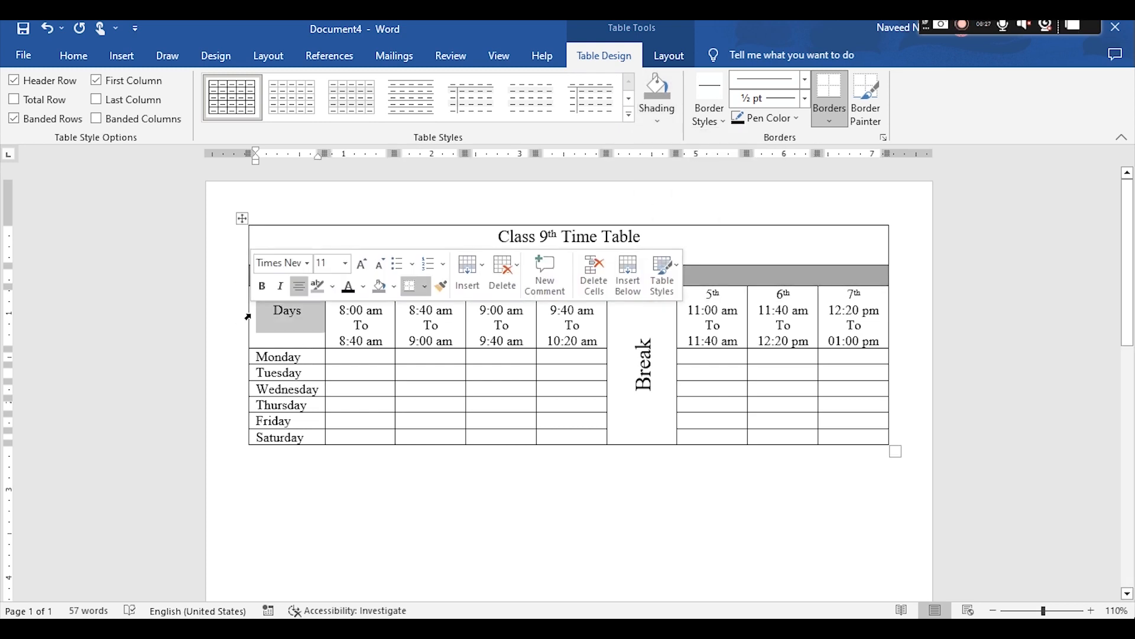
key("shift+Right")
key("shift+Right")
key("shift+Right")
key("shift+Right")
key("shift+Right")
key("shift+Right")
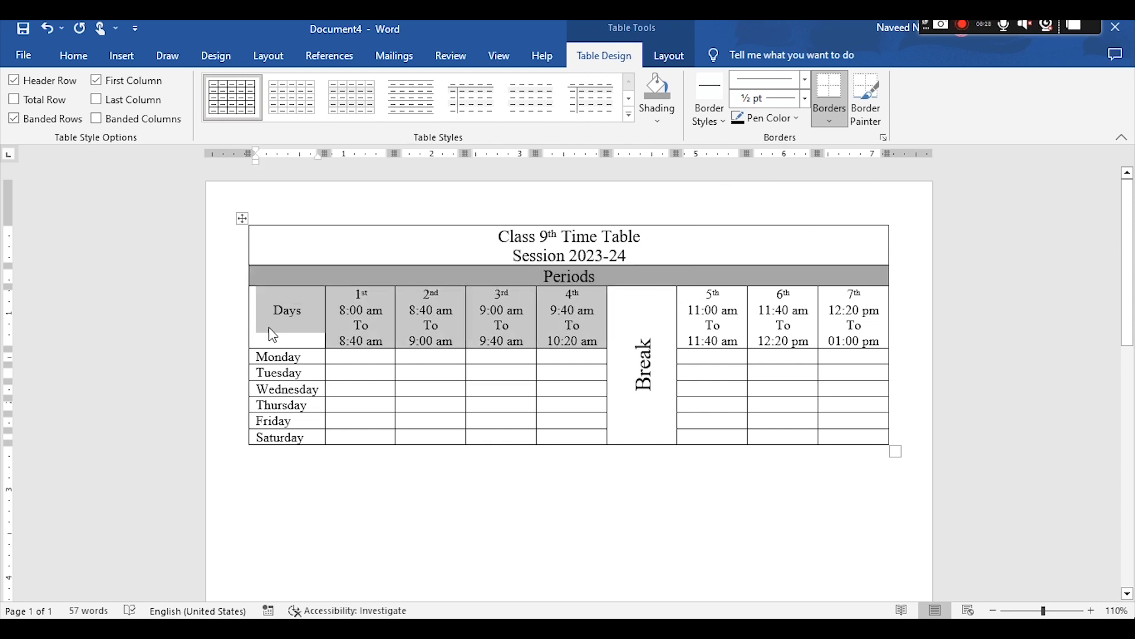
key("shift+Left")
key("shift+Left")
left_click(664, 133)
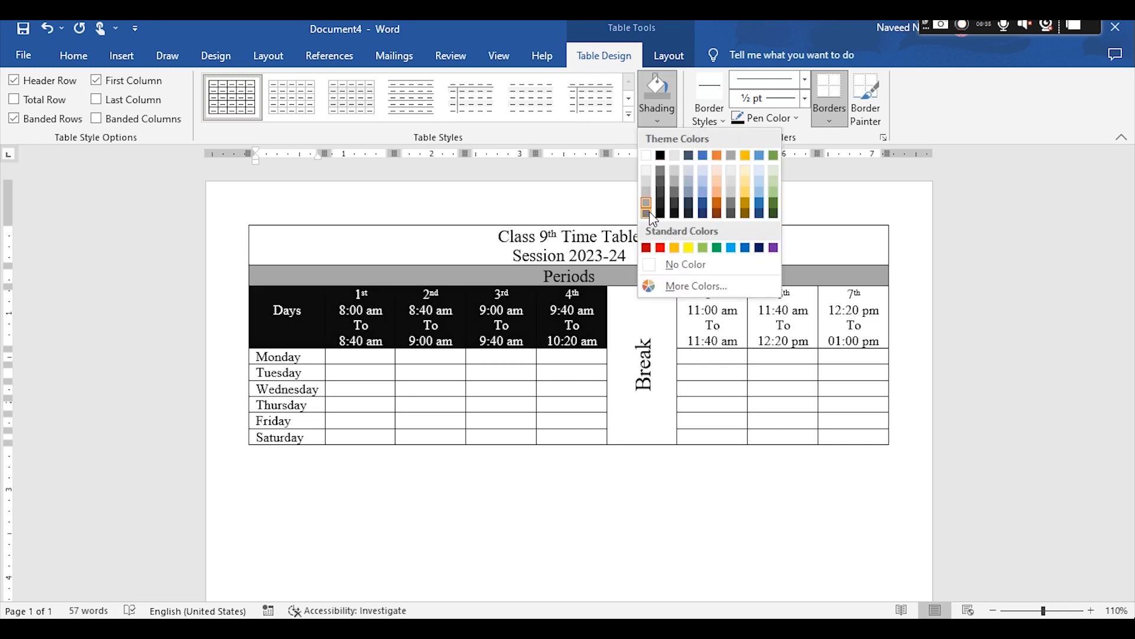
left_click(647, 212)
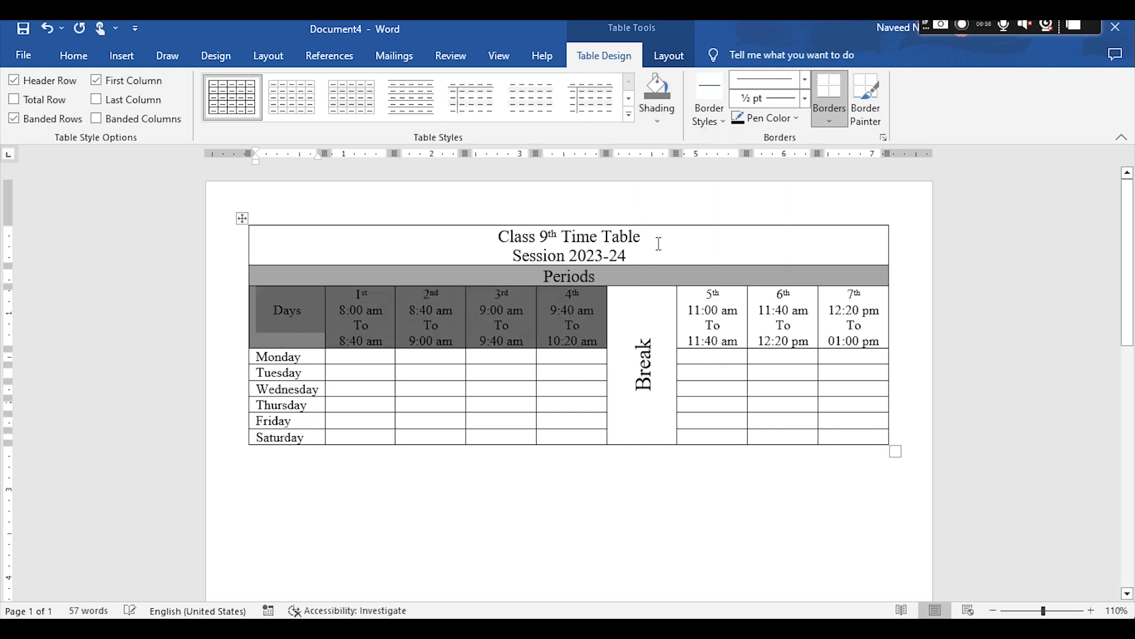
Apply the same dark grey shading to the 5th, 6th and 7th period heading cells
left_click(680, 297)
key("shift+Right")
key("shift+Right")
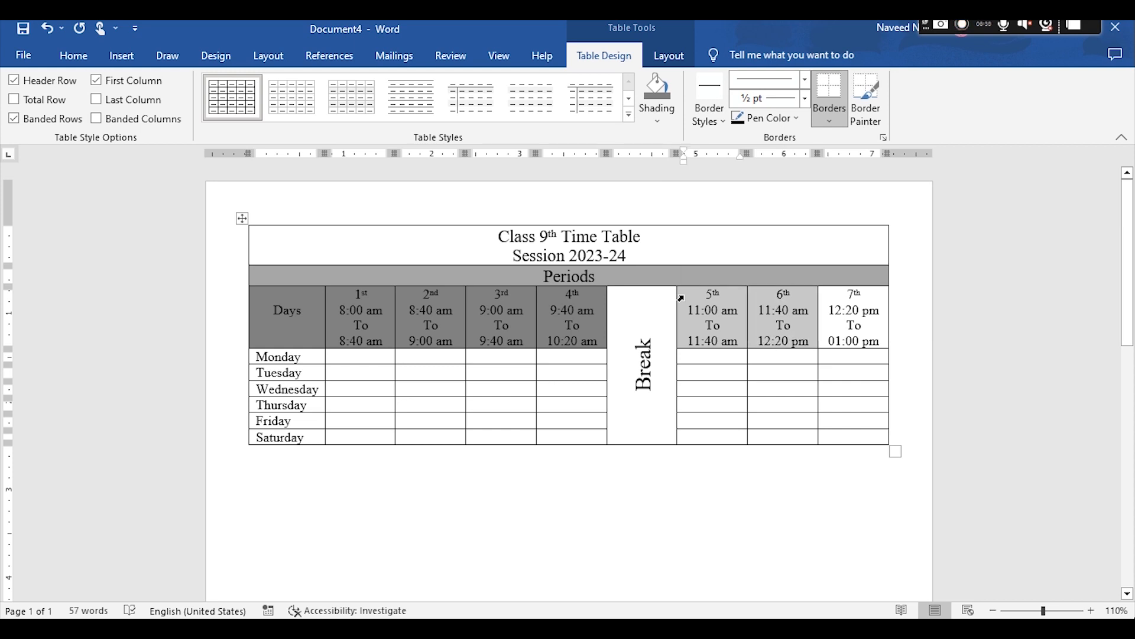
left_click(667, 102)
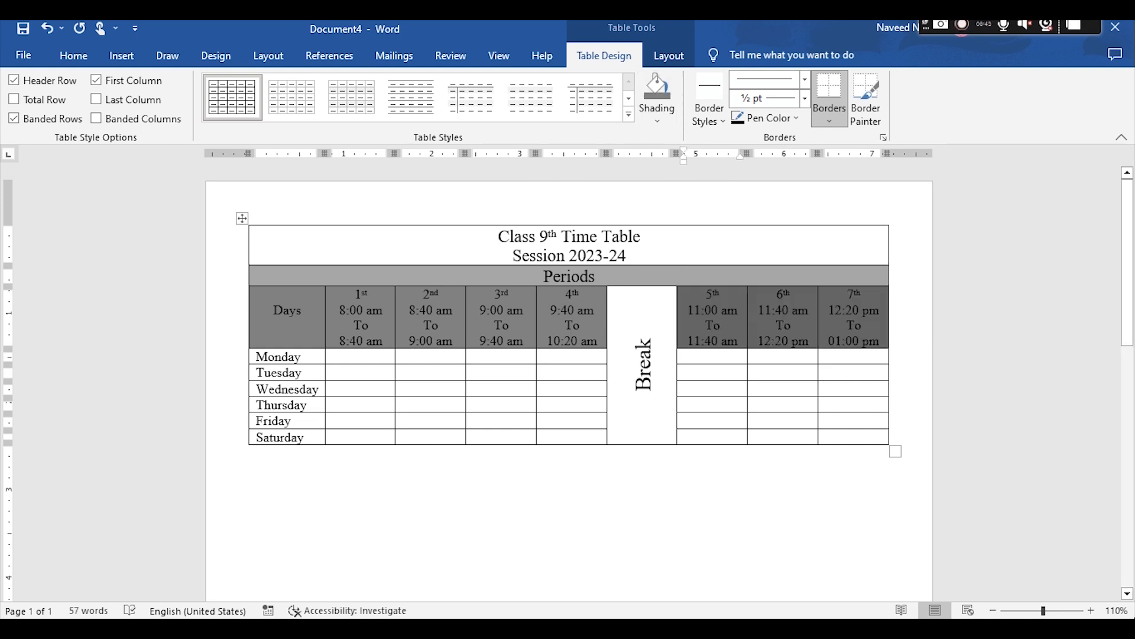
Centre the "Days" heading horizontally and vertically in its cell
left_click(279, 357)
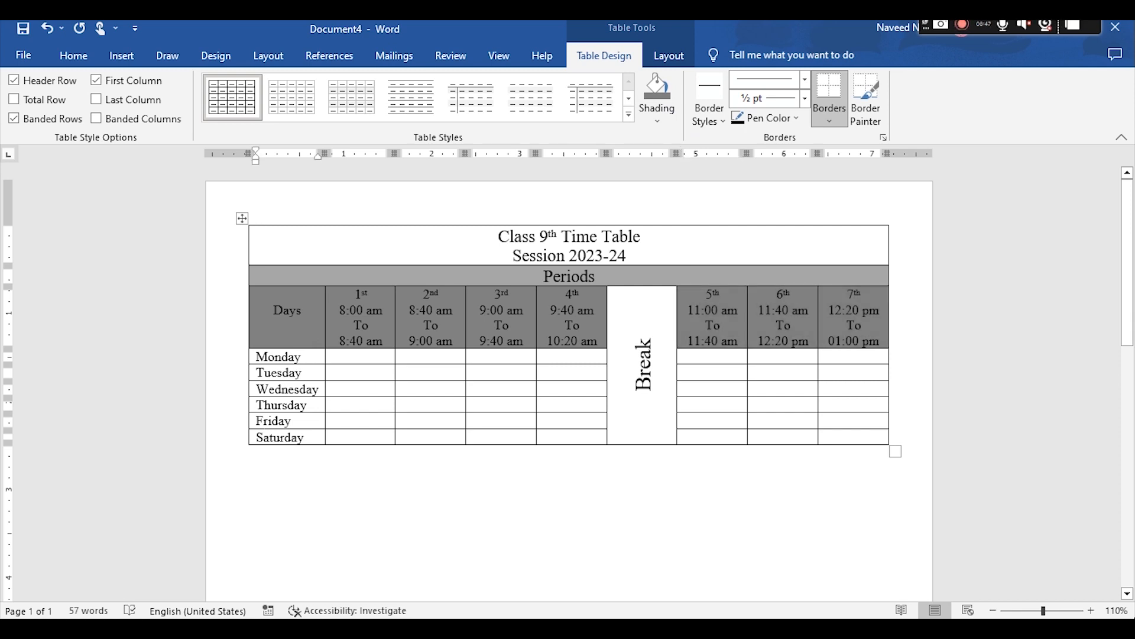
left_click(683, 56)
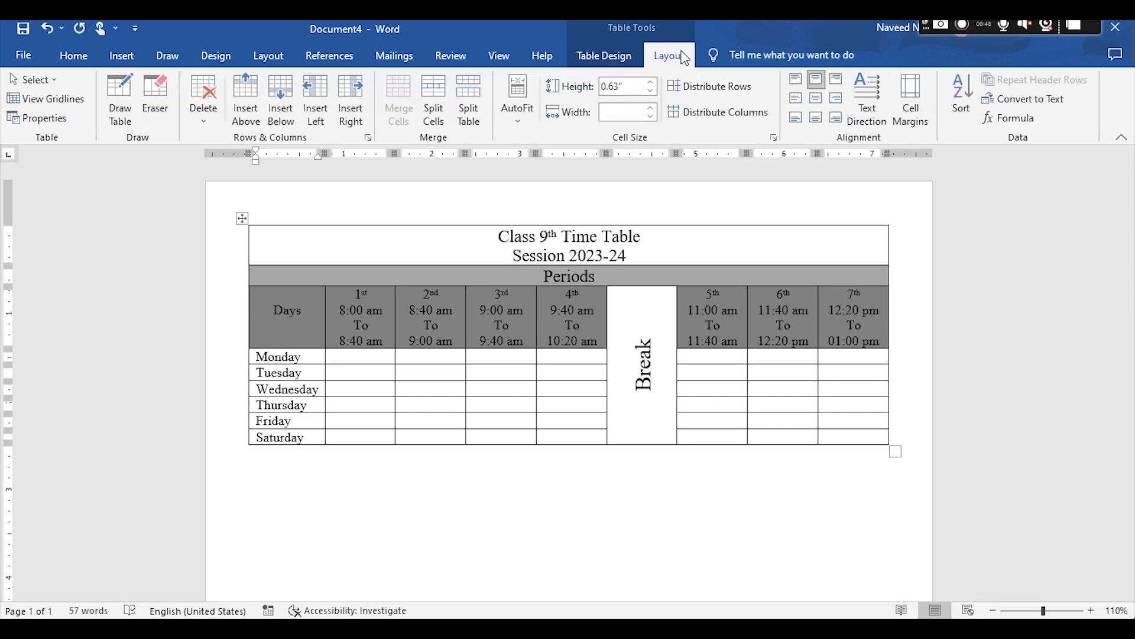
left_click(820, 98)
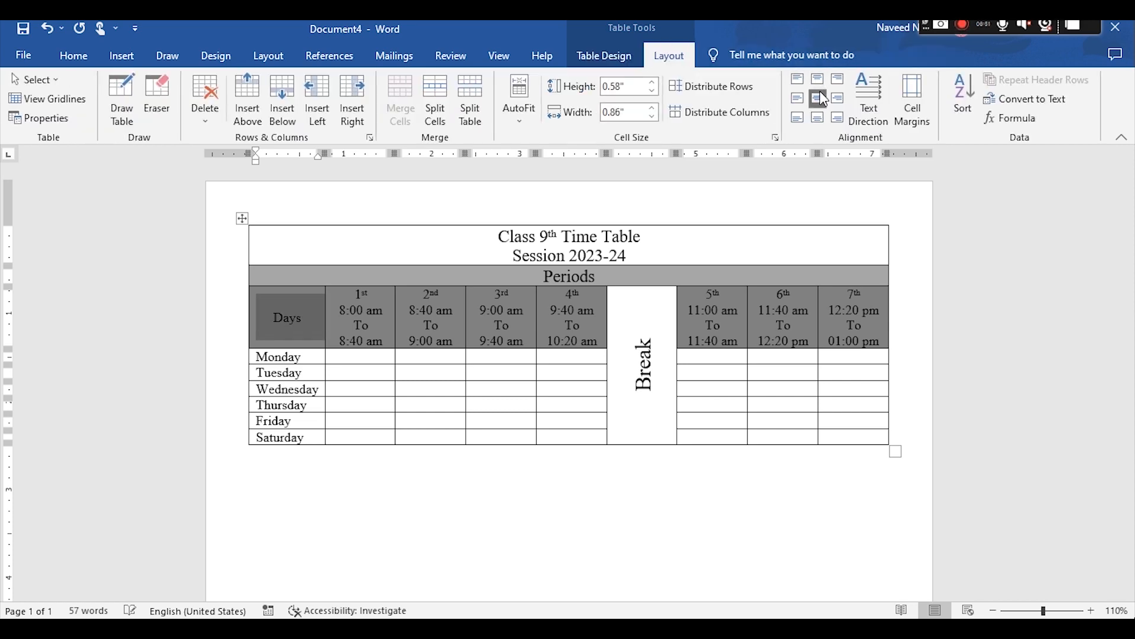
Enter a dash in Monday's 1st, 2nd, 3rd and 4th period cells
left_click(371, 354)
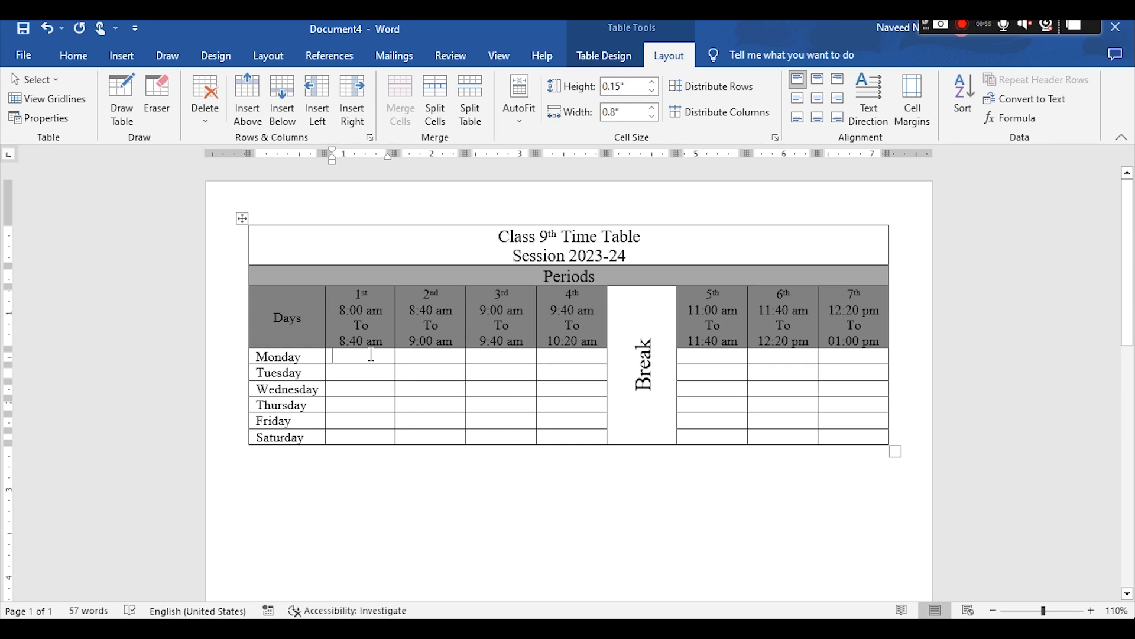
type("-")
key("Tab")
type("-")
key("Tab")
type("-")
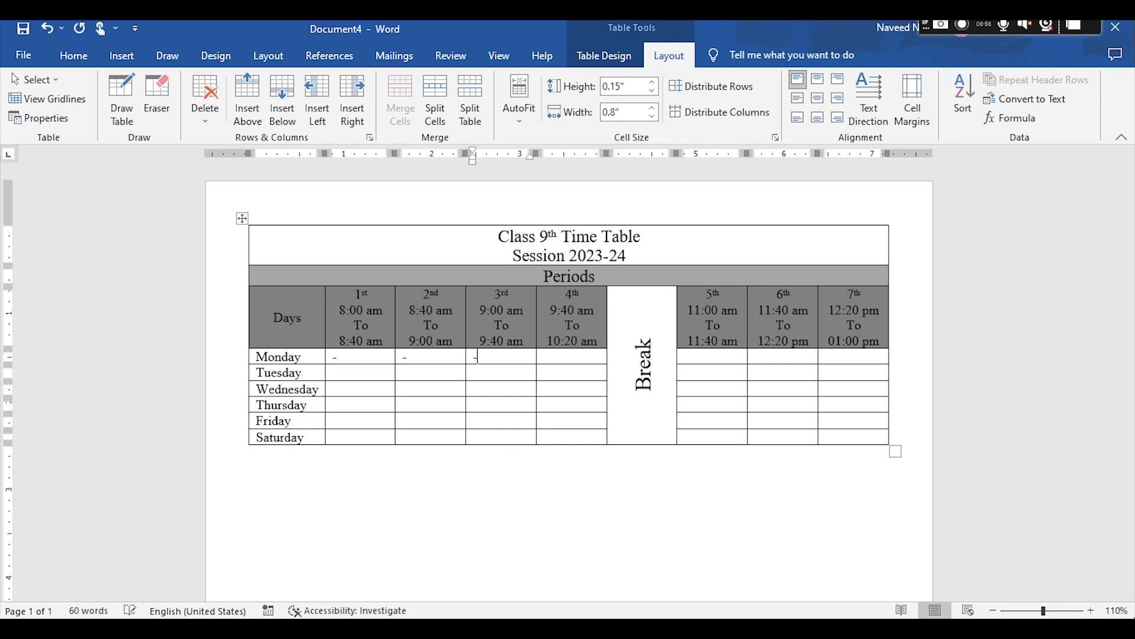
key("Tab")
type("-")
Copy Monday's four dashes into the 1st to 4th period cells of the Tuesday row
key("Left")
key("Left")
key("Left")
key("Left")
key("Right")
key("Up")
key("shift+Right")
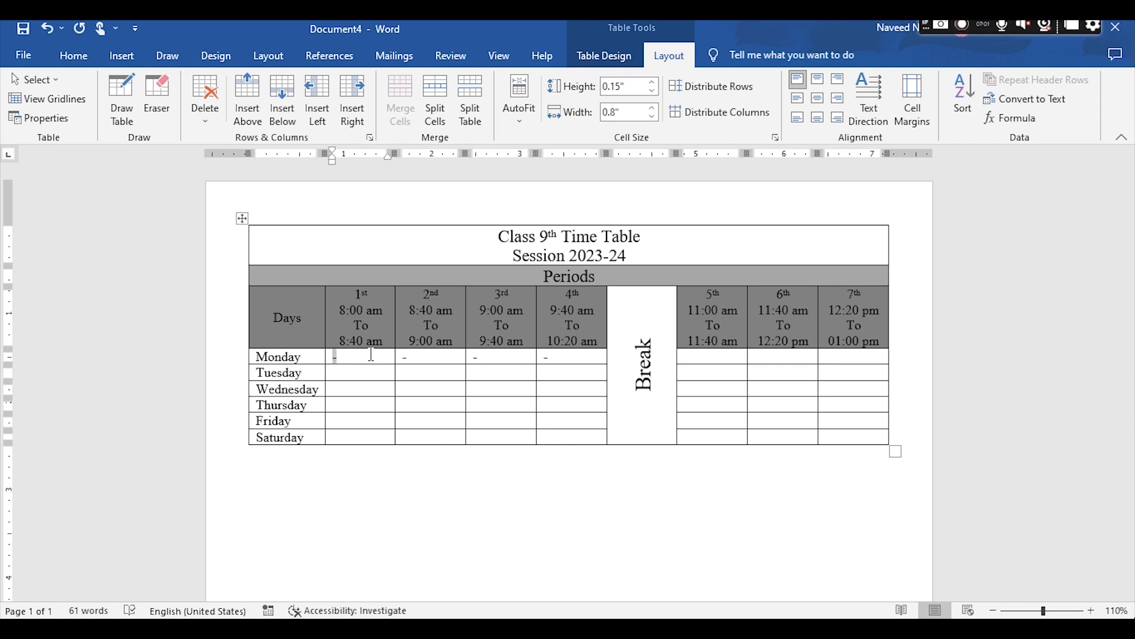
key("shift+Right")
key("shift+Right")
key("shift+Right")
key("shift+Right")
key("ctrl+c")
key("Right")
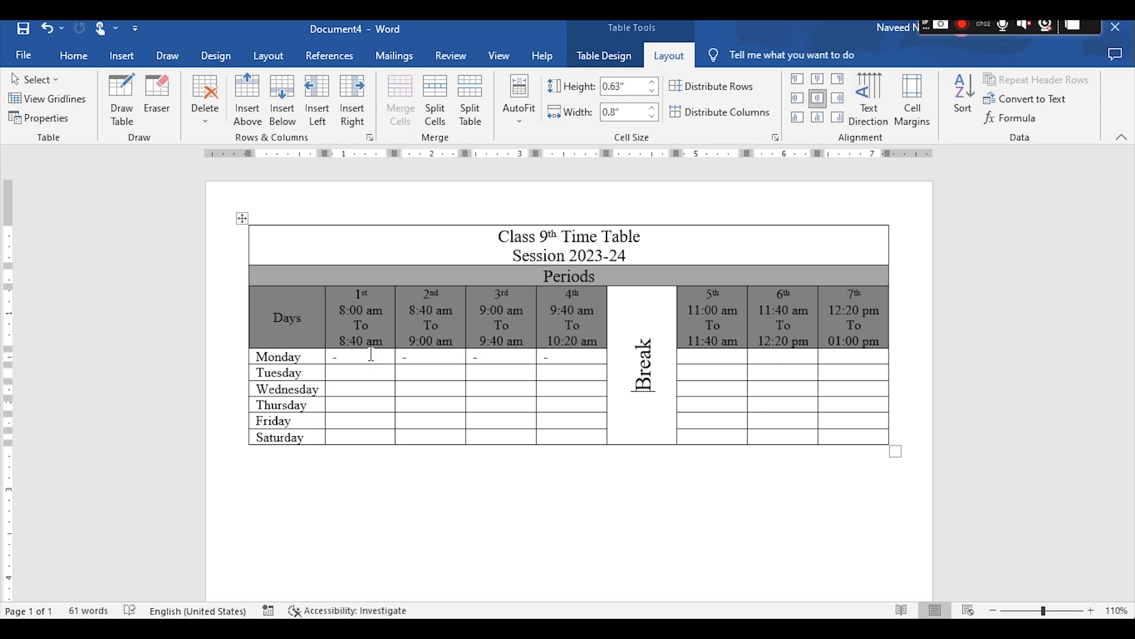
key("shift+Left")
key("Left")
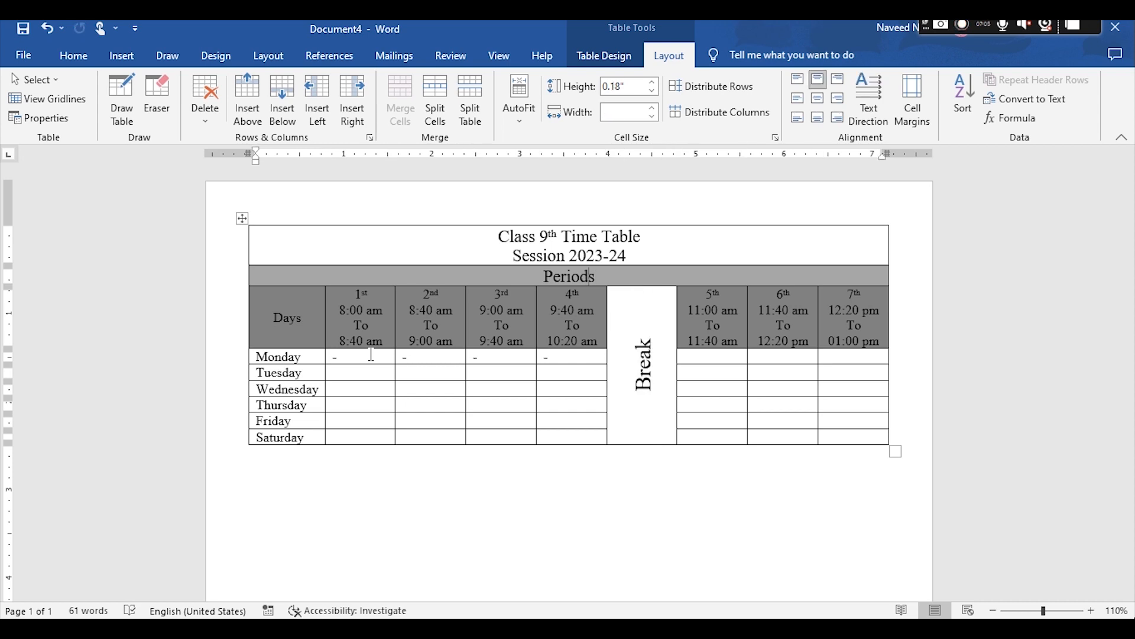
key("Down")
key("Down")
key("Left")
key("Left")
key("Left")
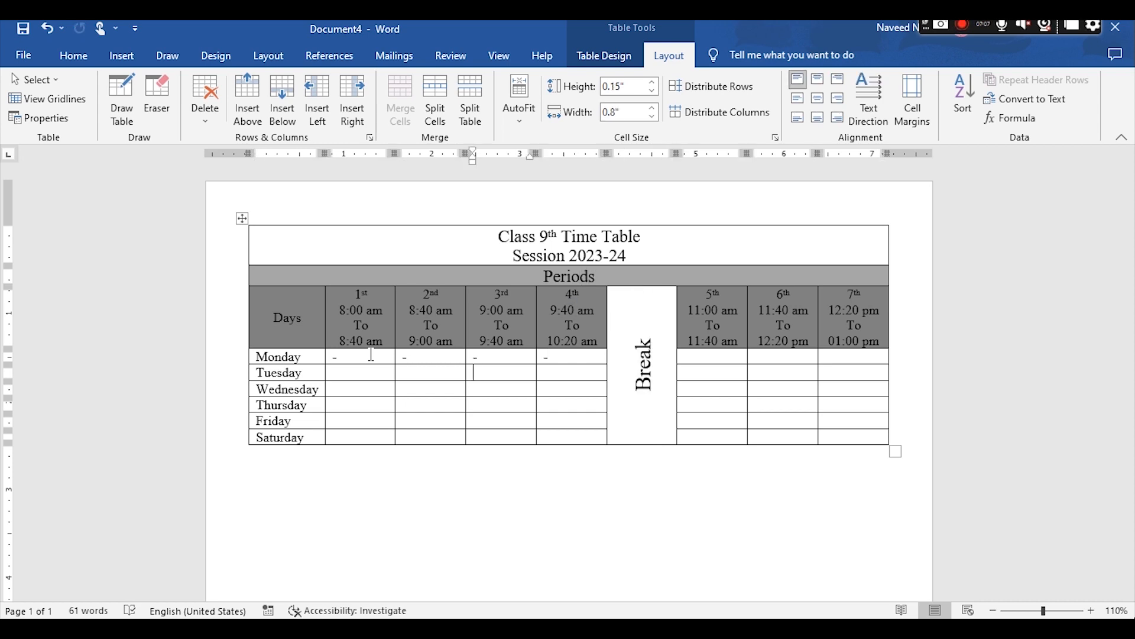
key("ctrl+v")
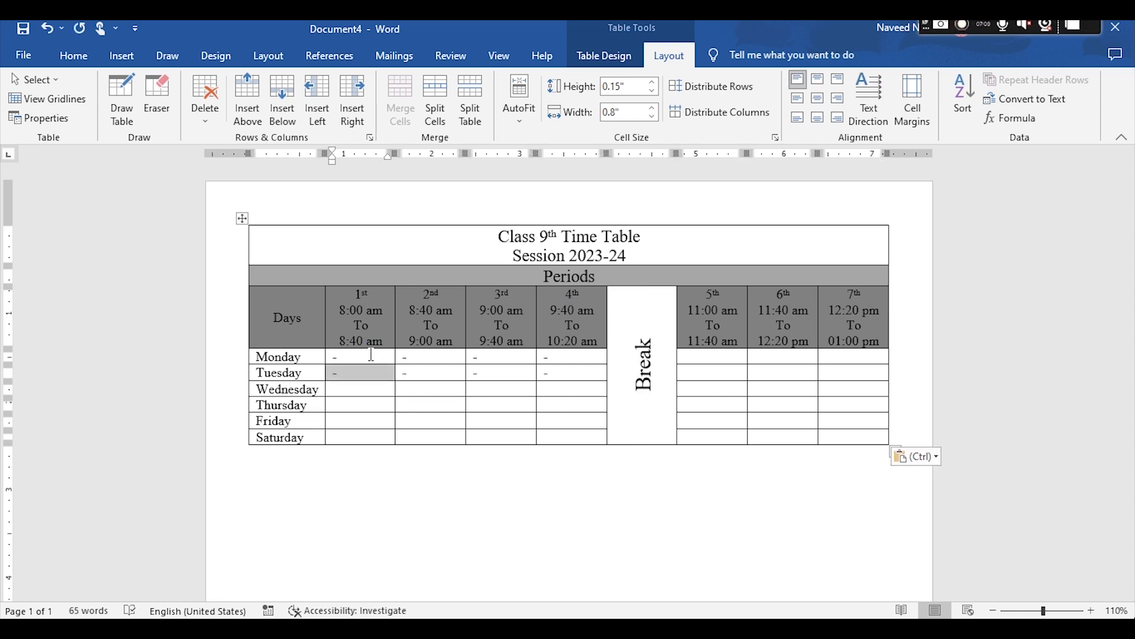
Paste the copied dashes into the 1st to 4th period cells of Wednesday, Thursday, Friday and Saturday
key("Down")
key("ctrl+v")
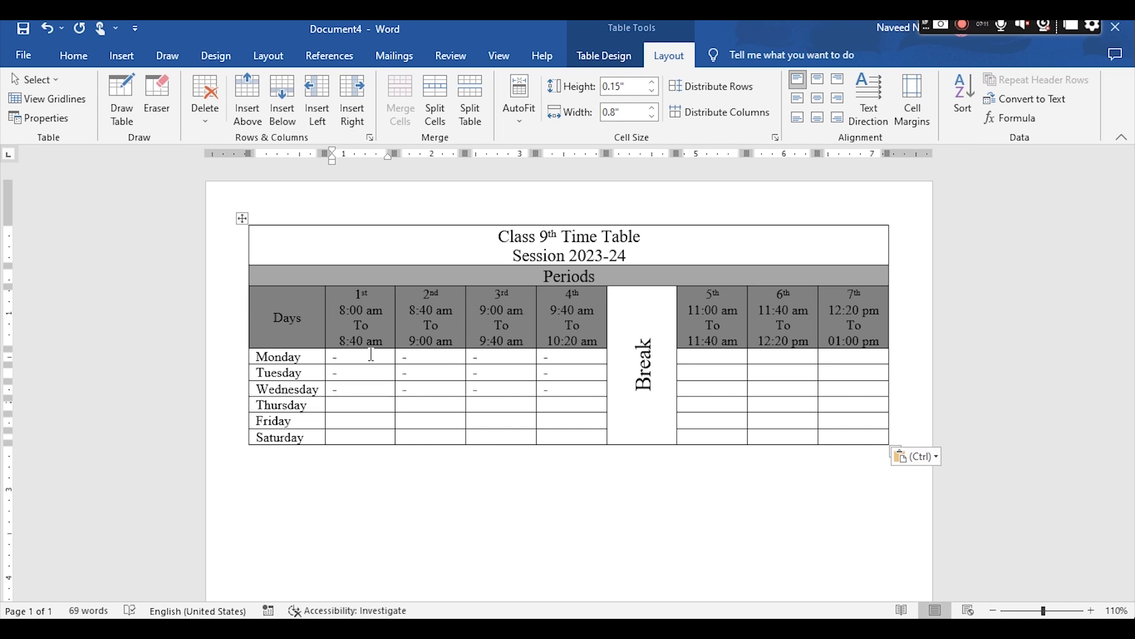
key("Down")
key("ctrl+v")
key("Down")
key("ctrl+v")
key("Down")
key("ctrl+v")
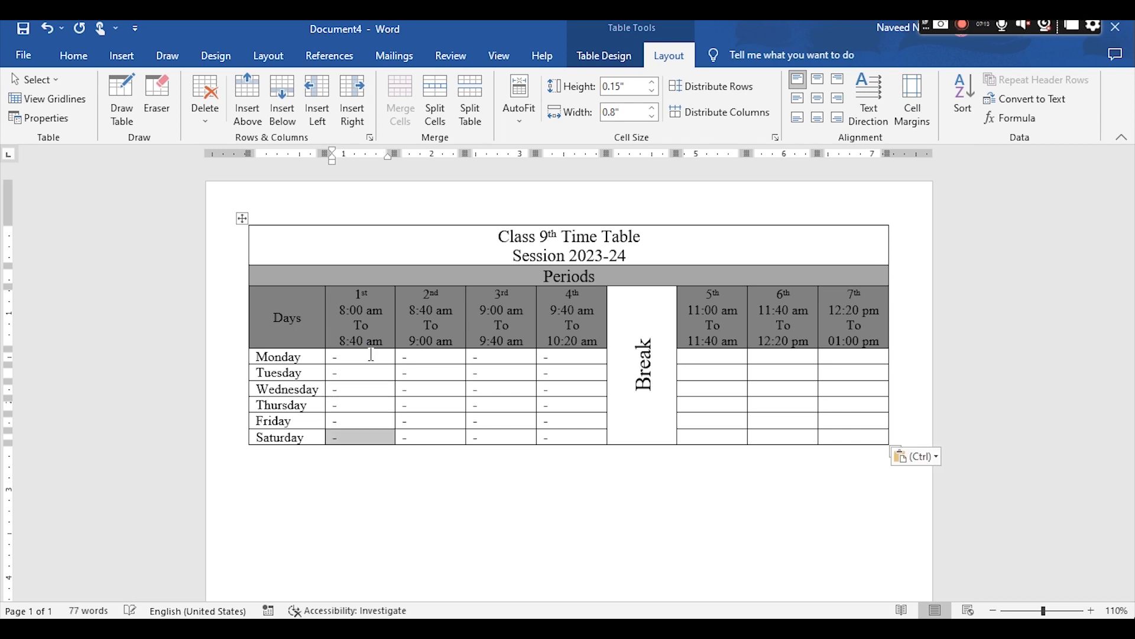
Centre the dashes in the 1st to 4th period cells from Monday through Saturday
key("shift+Up")
key("shift+Up")
key("shift+Up")
key("shift+Up")
key("shift+Right")
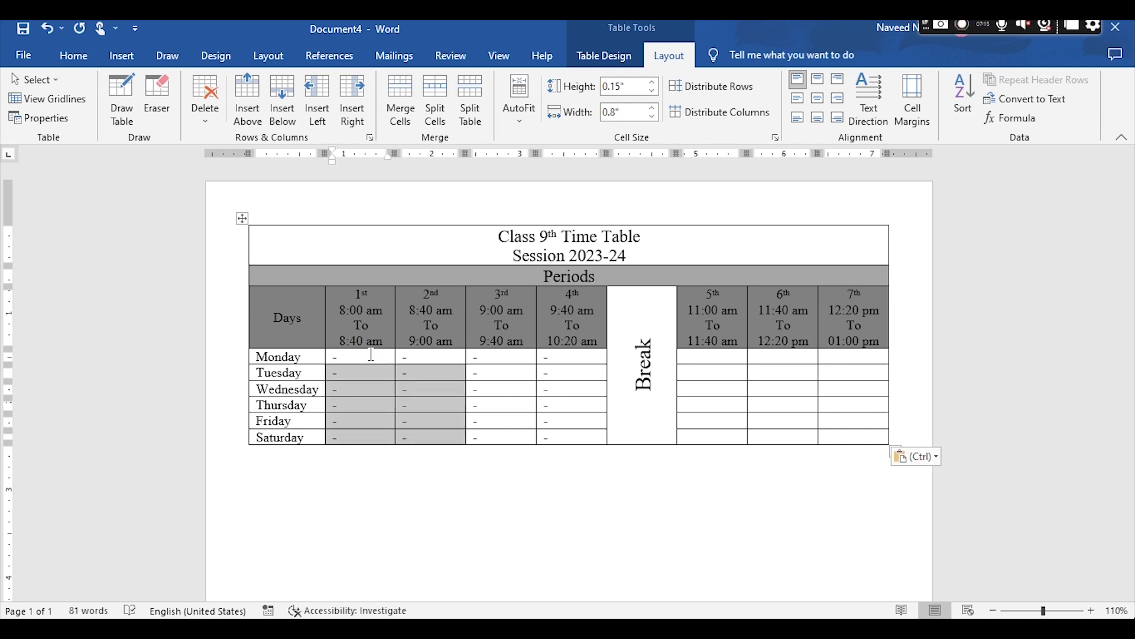
key("shift+Up")
key("shift+Right")
key("shift+Right")
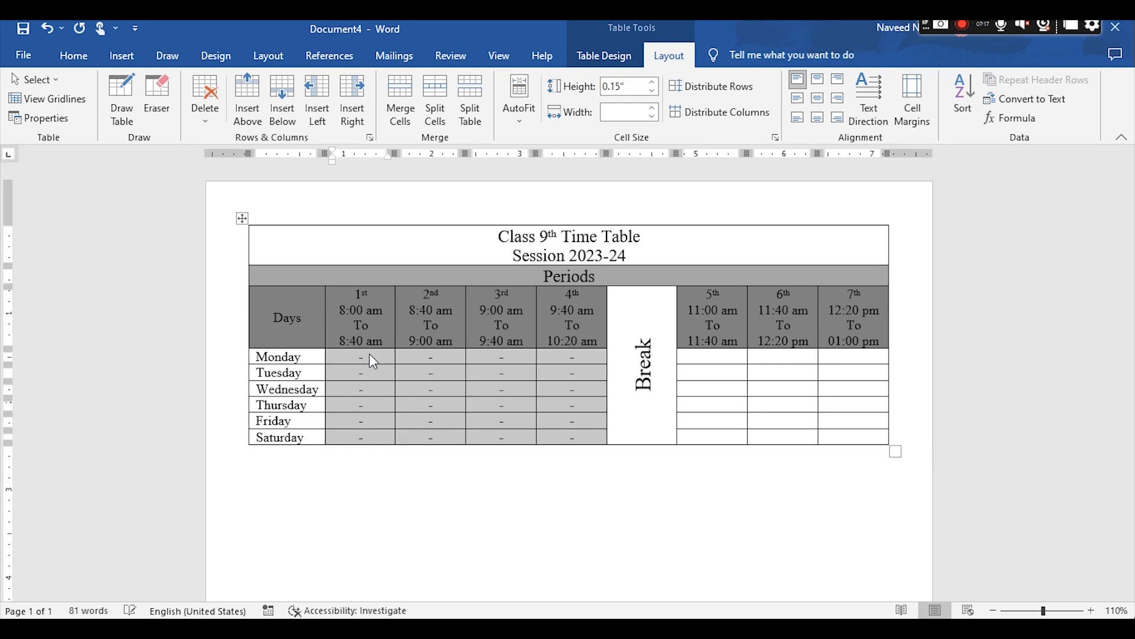
key("ctrl+e")
key("Right")
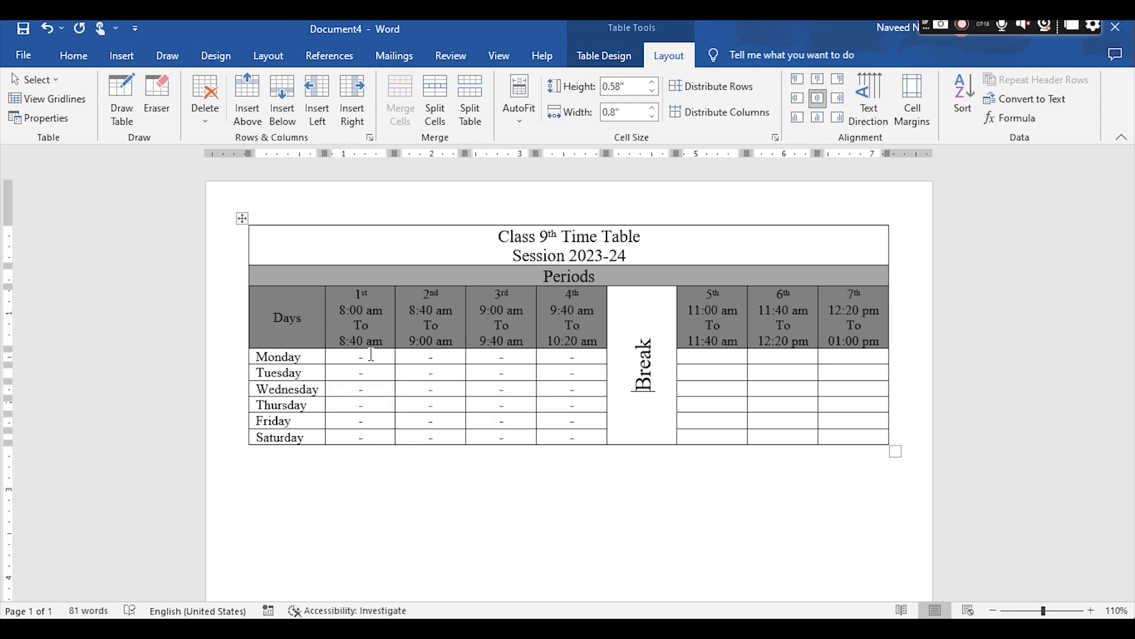
Clear the dashes from Monday's 1st to 4th period cells
left_click(692, 360)
key("Left")
key("Left")
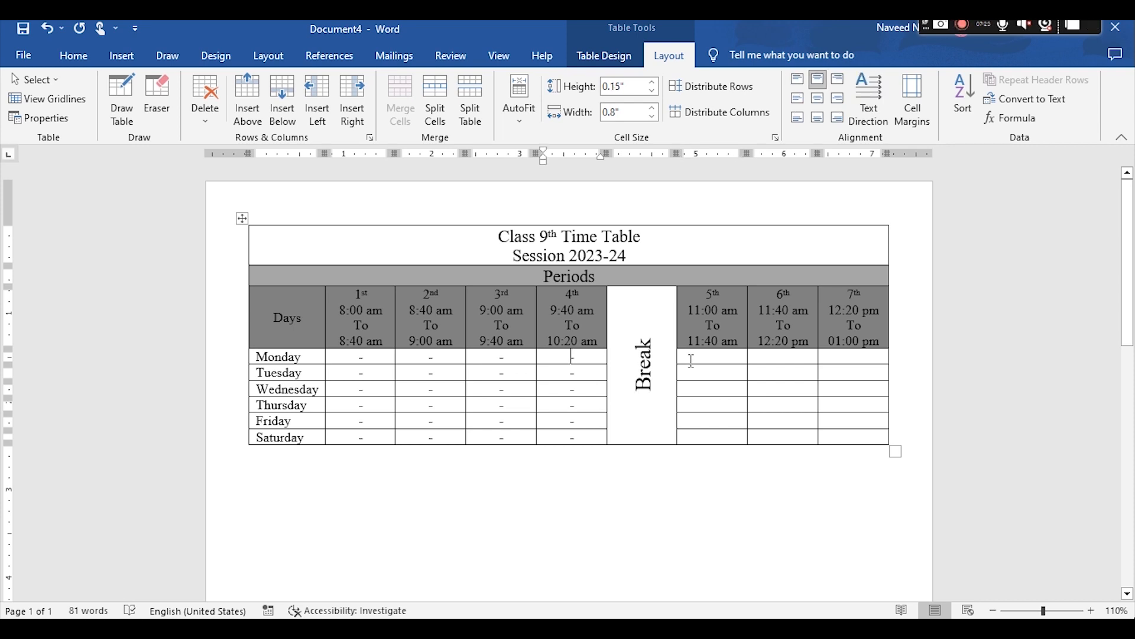
key("shift+Left")
key("shift+Left")
key("shift+Up")
key("shift+Up")
key("shift+Up")
key("shift+Down")
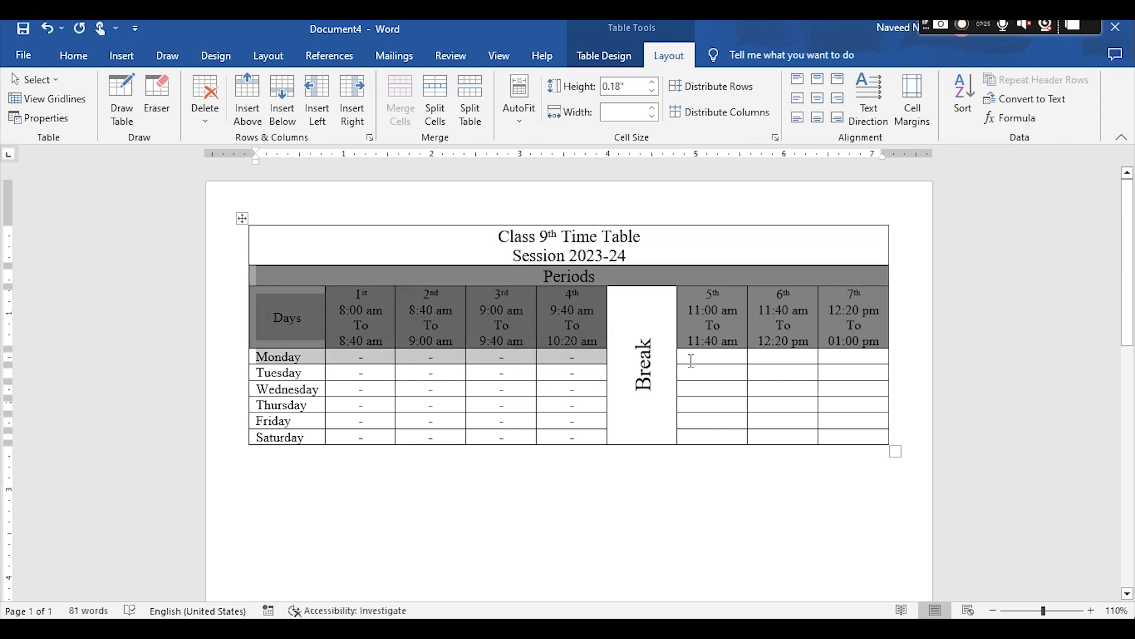
key("shift+Down")
key("shift+Down")
key("shift+Left")
key("shift+Left")
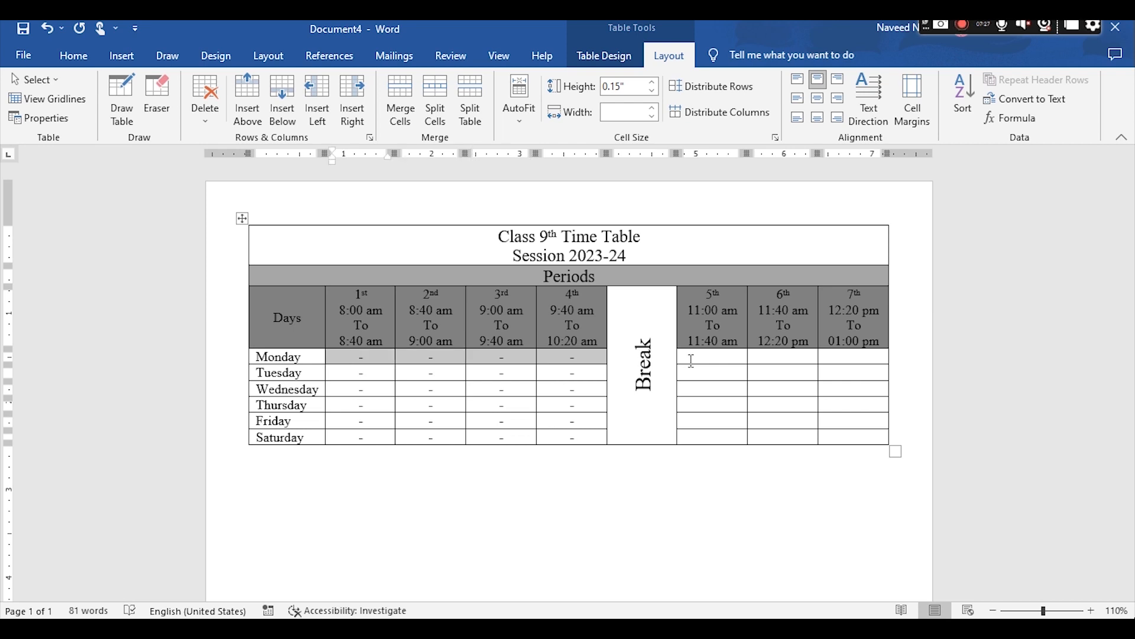
key("BackSpace")
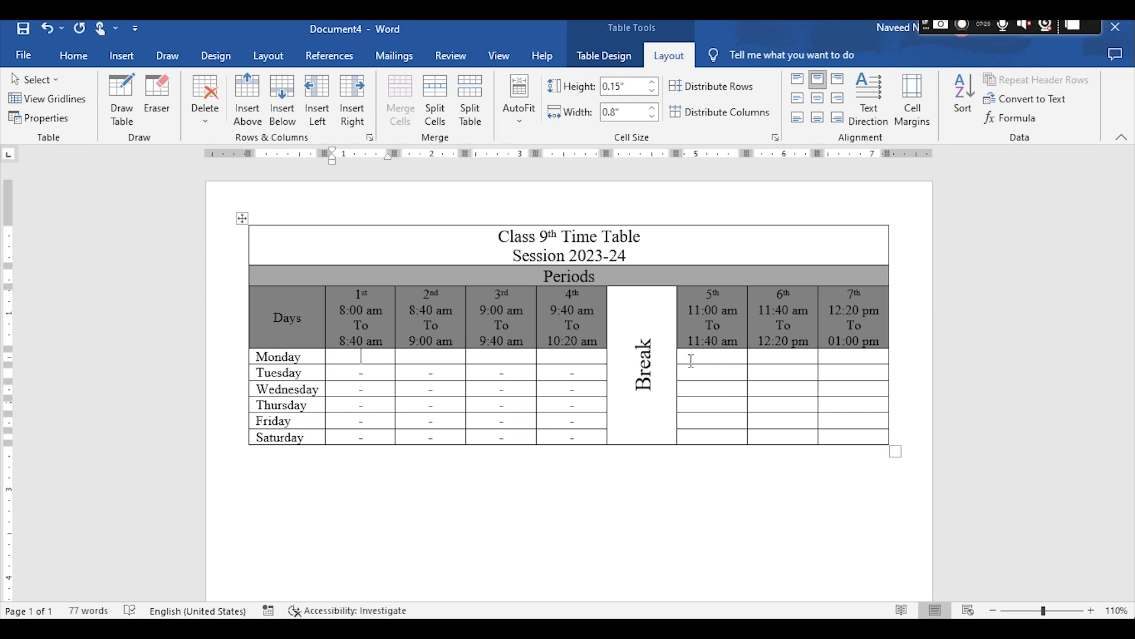
Enter English, Urdu, Islamiat and Sindhi as Monday's 1st to 4th period subjects
type("English")
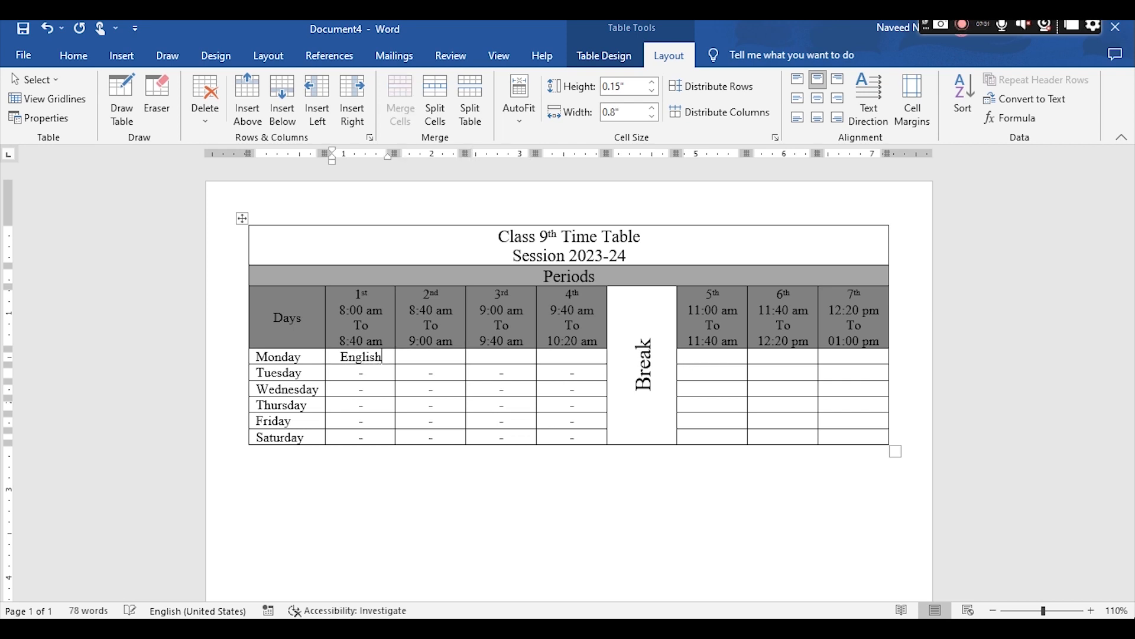
key("Tab")
type("Urdu")
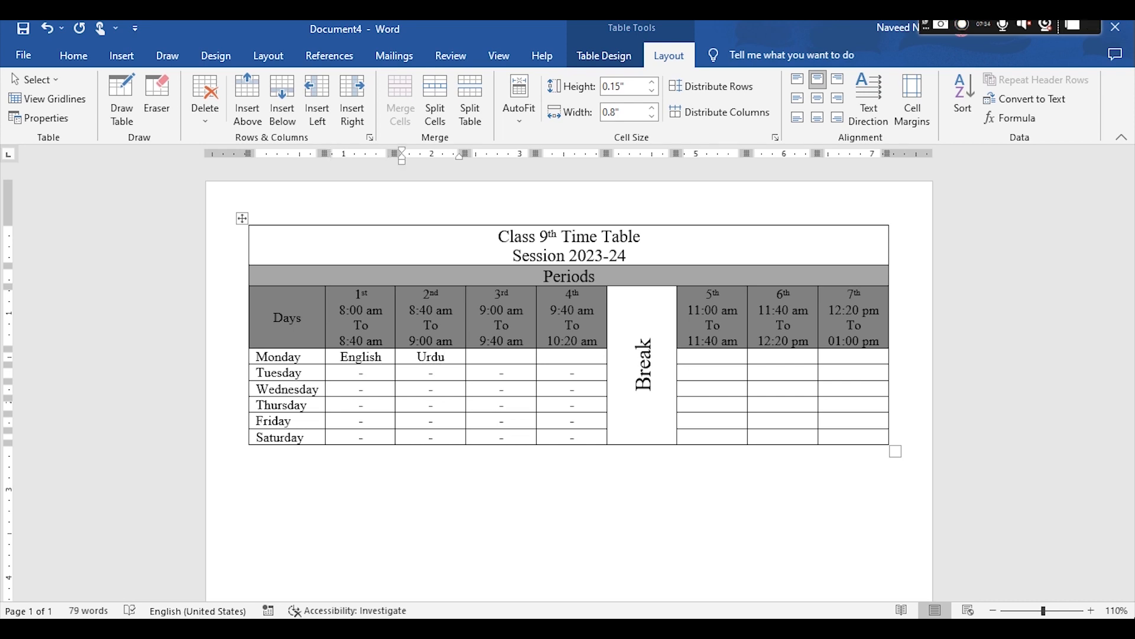
key("Tab")
type("ISlam")
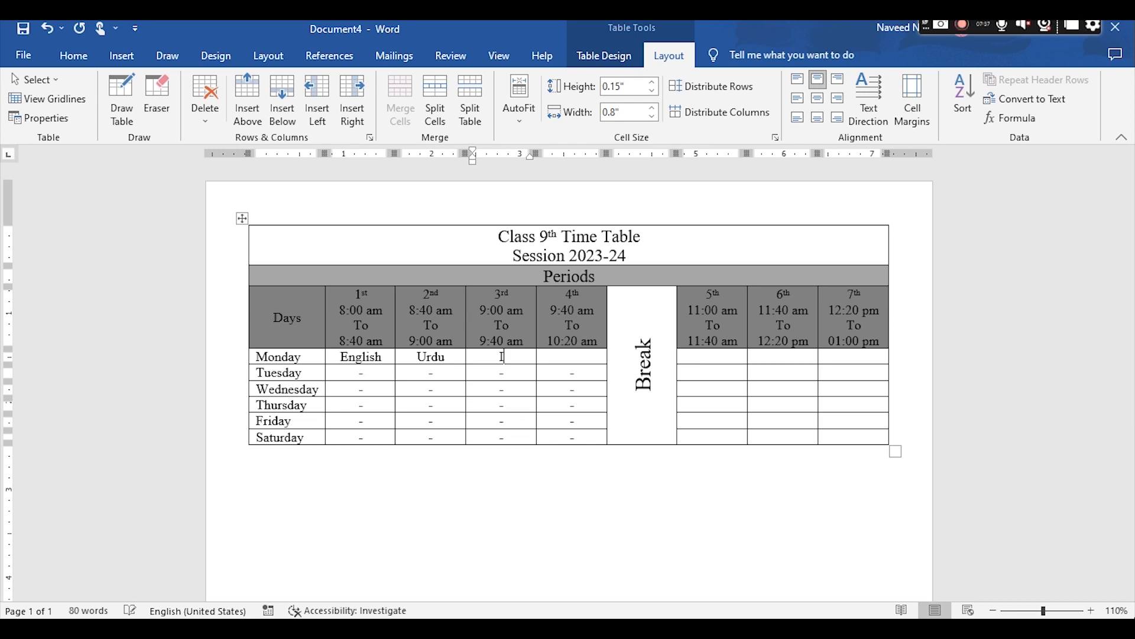
key("BackSpace")
key("BackSpace")
key("BackSpace")
key("BackSpace")
type("slamiat")
key("Tab")
type("Sindhi")
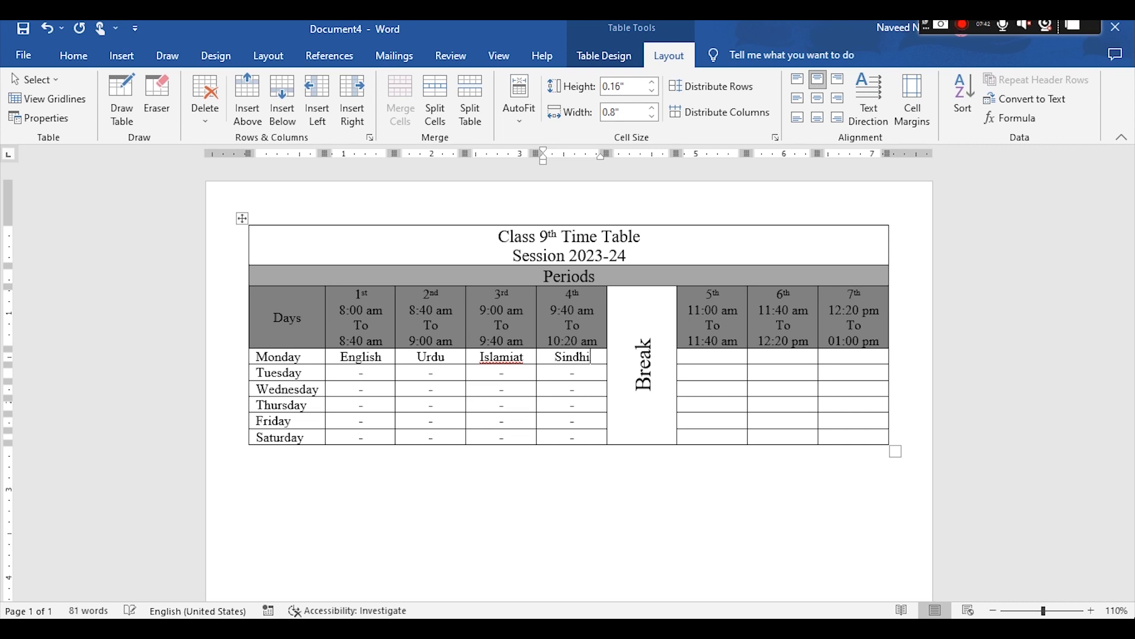
Enter Physics as Monday's 5th period subject, correcting its spelling with the suggested word
key("Tab")
key("Tab")
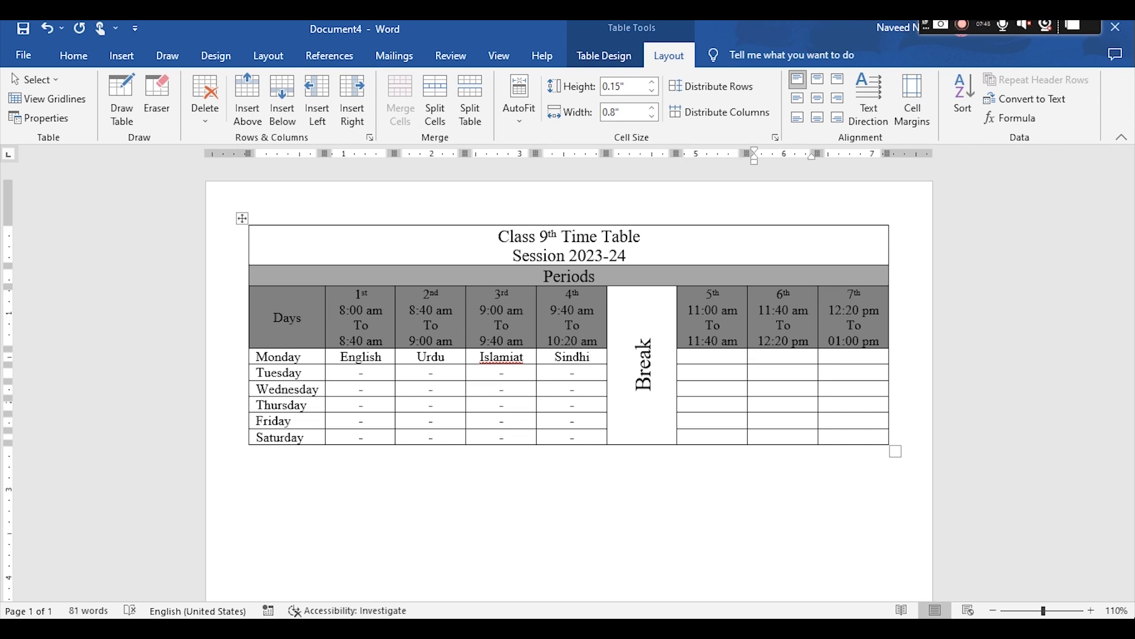
key("shift+Tab")
type("Ph")
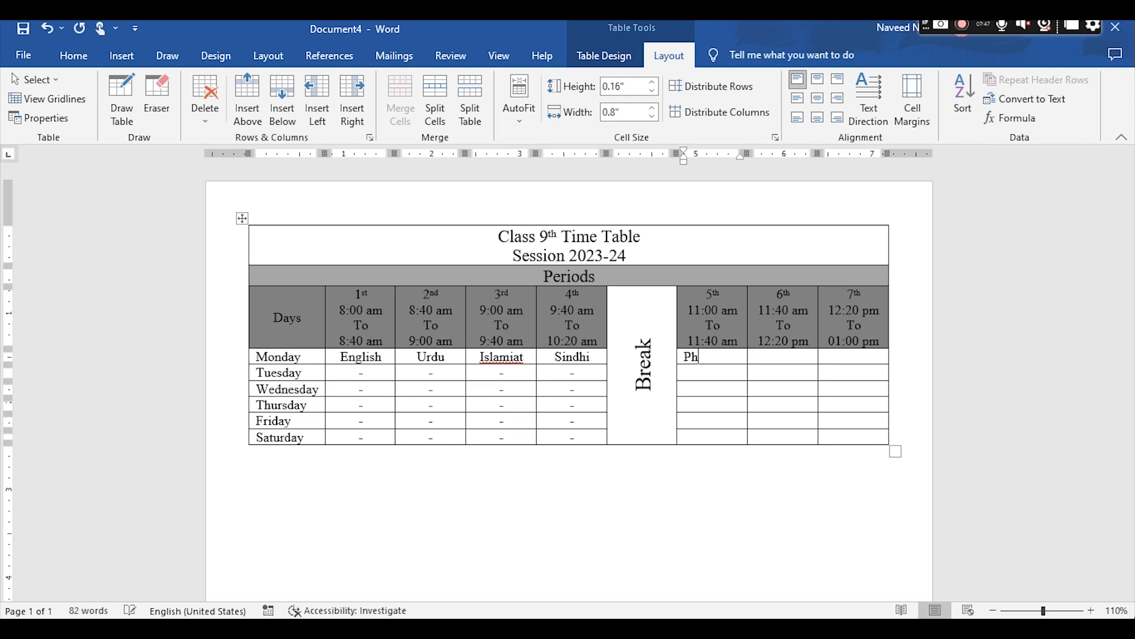
type("yscis")
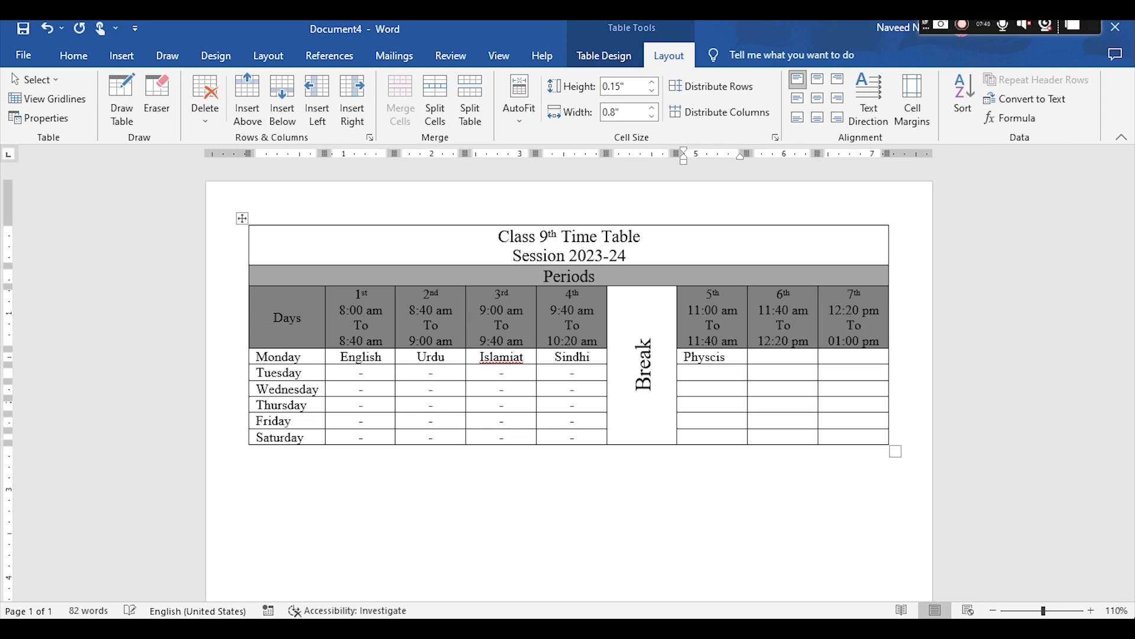
key("Tab")
right_click(711, 358)
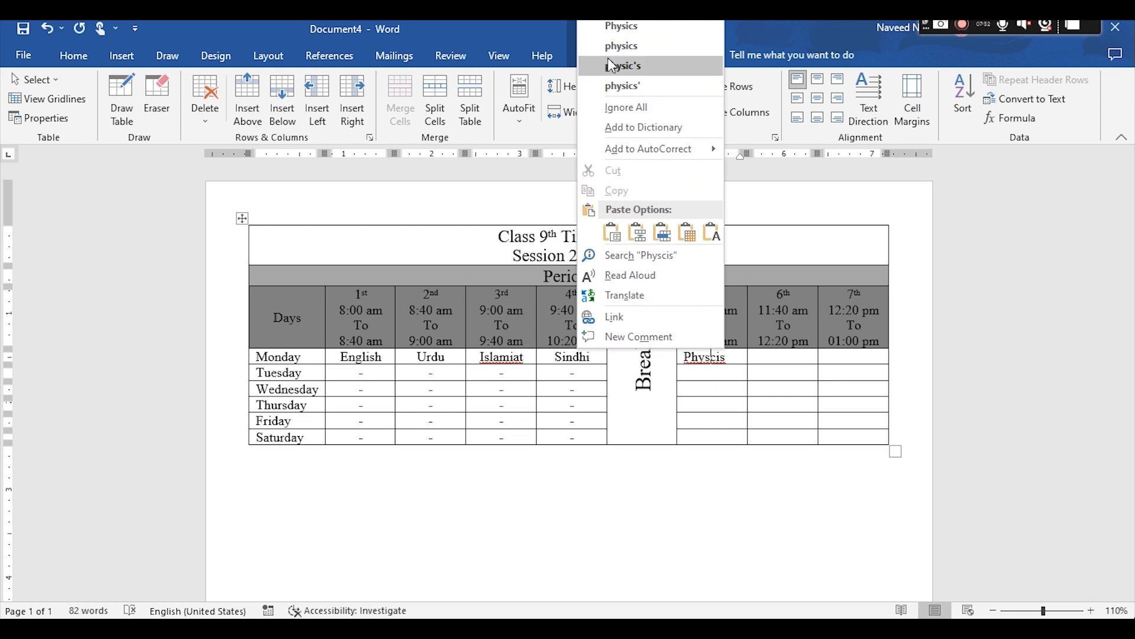
left_click(621, 26)
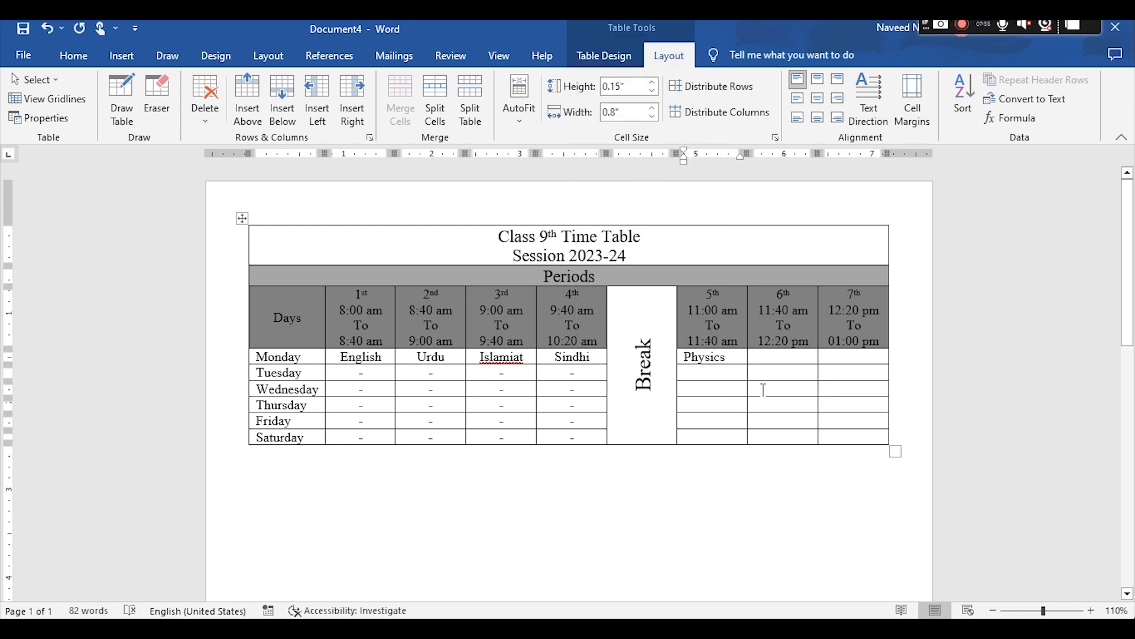
Enter Chemistry and Biology as Monday's 6th and 7th period subjects
key("Tab")
type("C")
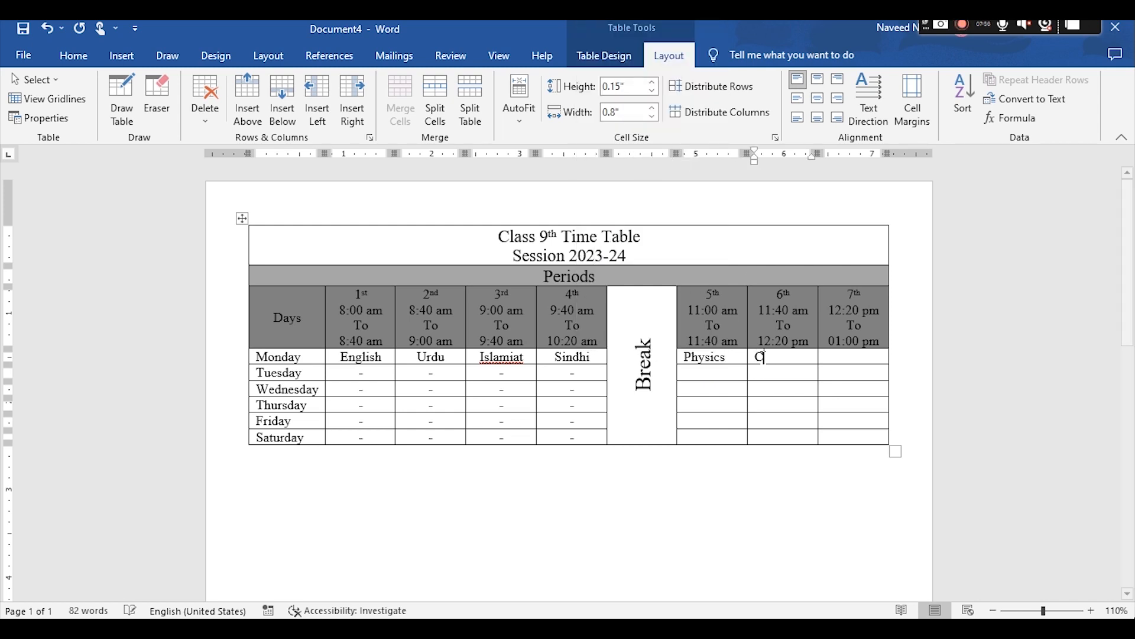
type("hemistry")
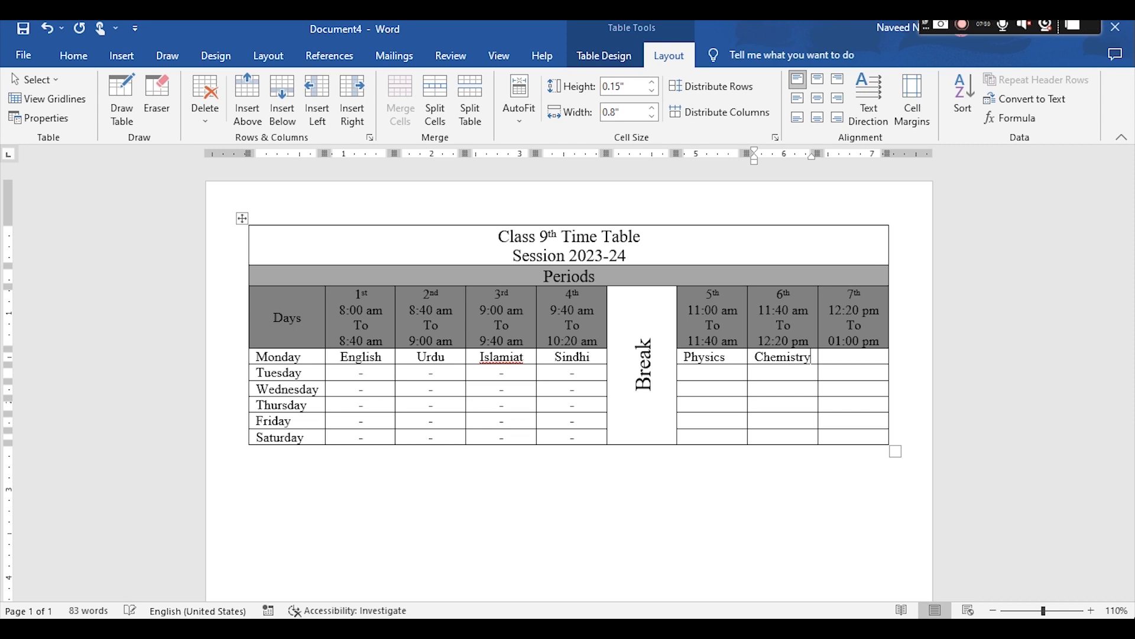
key("Tab")
type("Ma")
key("BackSpace")
key("BackSpace")
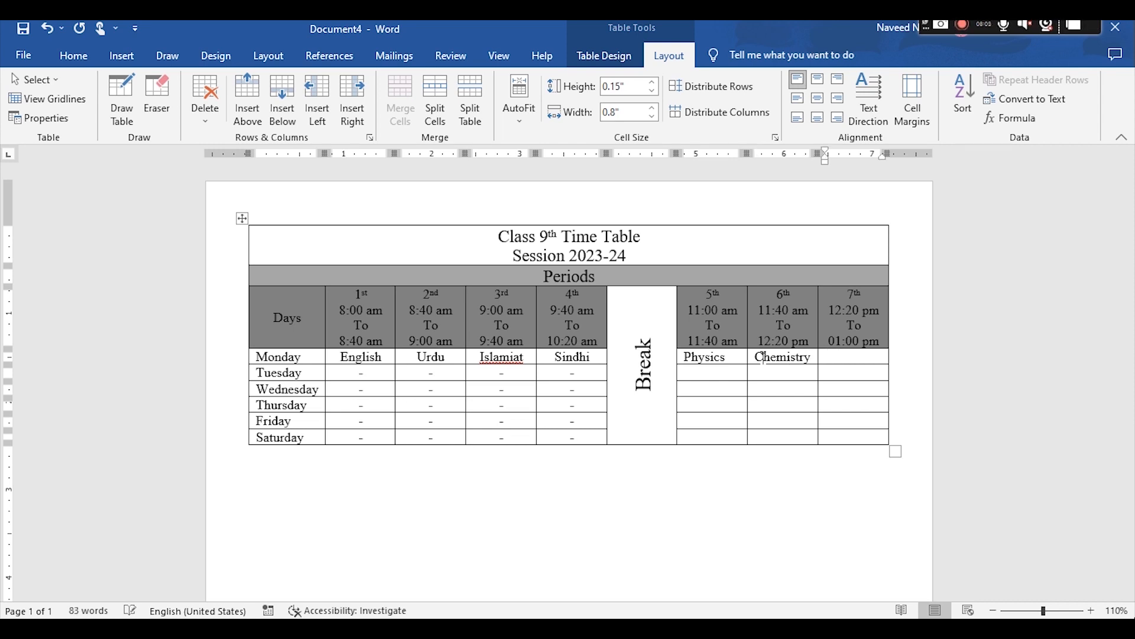
type("Biology")
Replace Sindhi with Mathematics in Monday's 4th period cell
left_click(595, 357)
key("shift+Left")
key("shift+Left")
key("shift+Left")
key("shift+Left")
key("shift+Left")
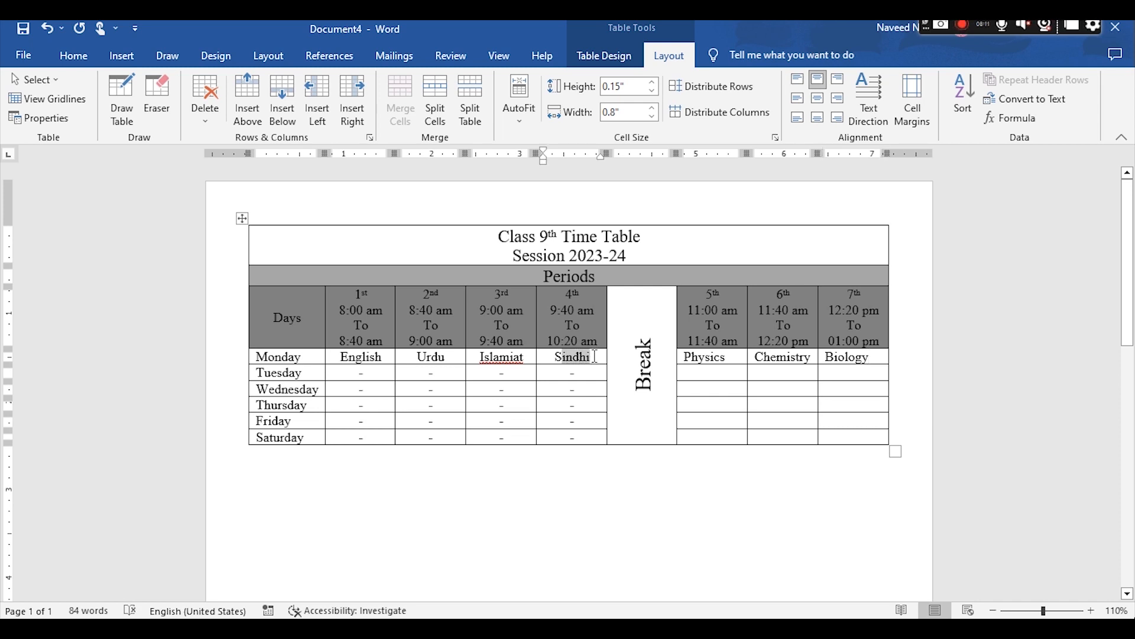
key("shift+Left")
type("Mathe")
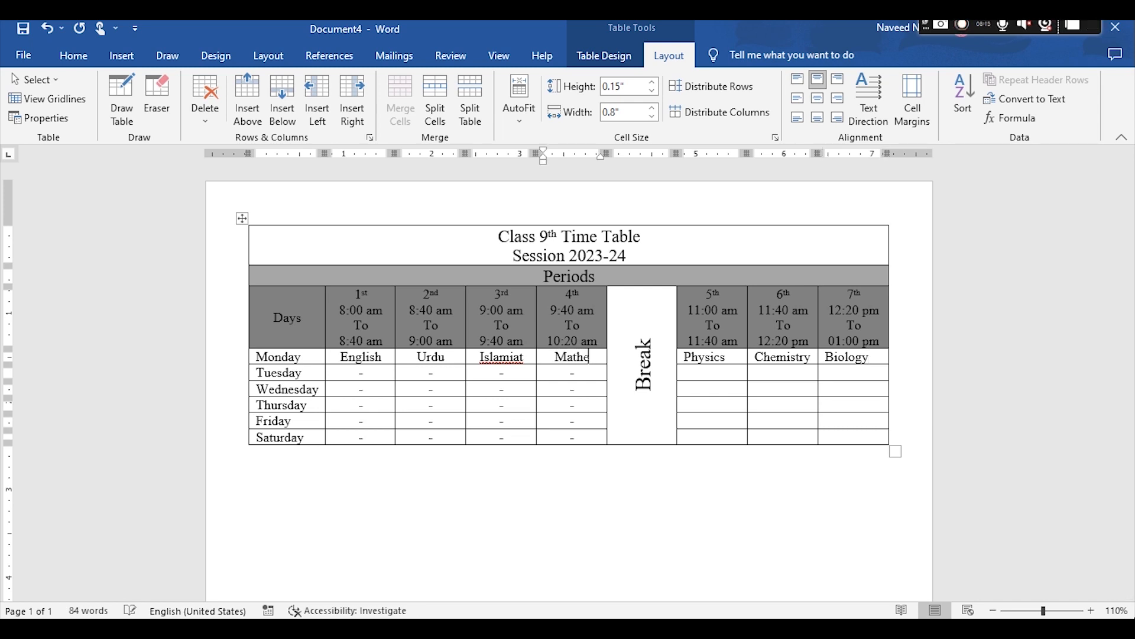
type("matics")
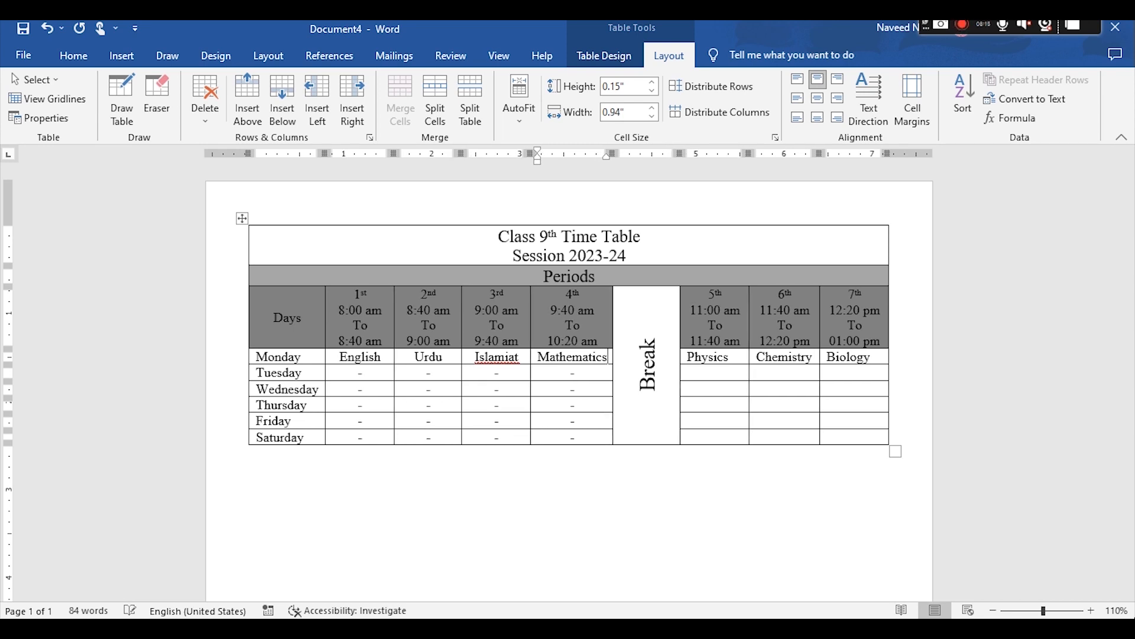
Enter a dash in Tuesday's 5th, 6th and 7th period cells
left_click(723, 373)
type("-")
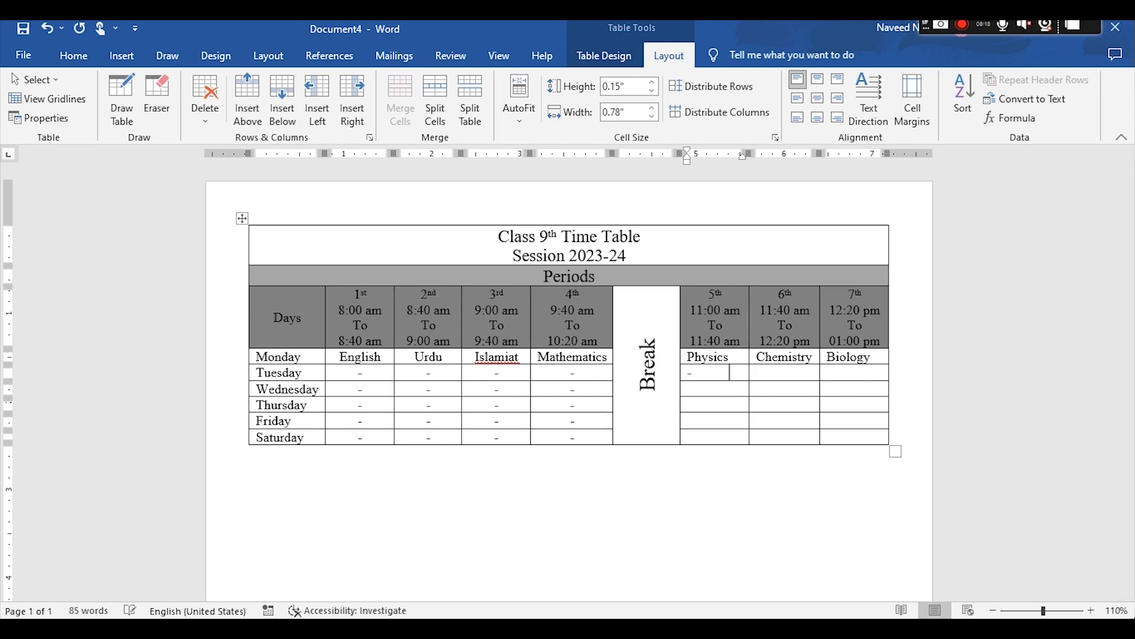
key("Tab")
type("-")
key("Tab")
type("-")
Copy Tuesday's 5th to 7th period dashes into the same periods for Wednesday, Thursday, Friday and Saturday
key("shift+Left")
key("shift+Left")
key("shift+Left")
key("ctrl+c")
key("Down")
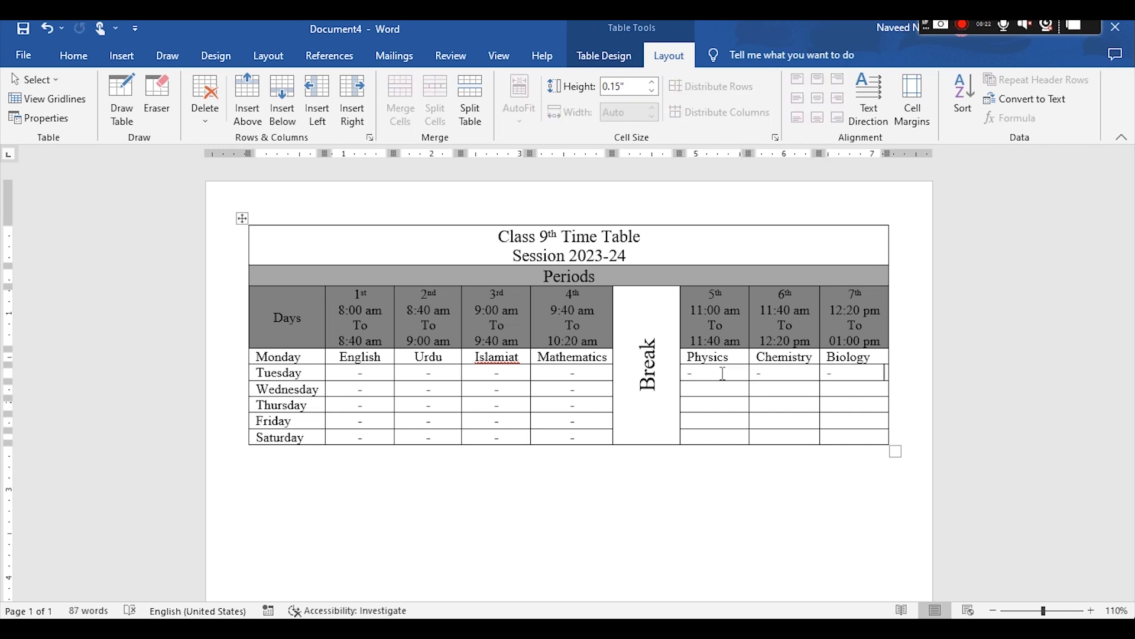
key("Left")
key("Left")
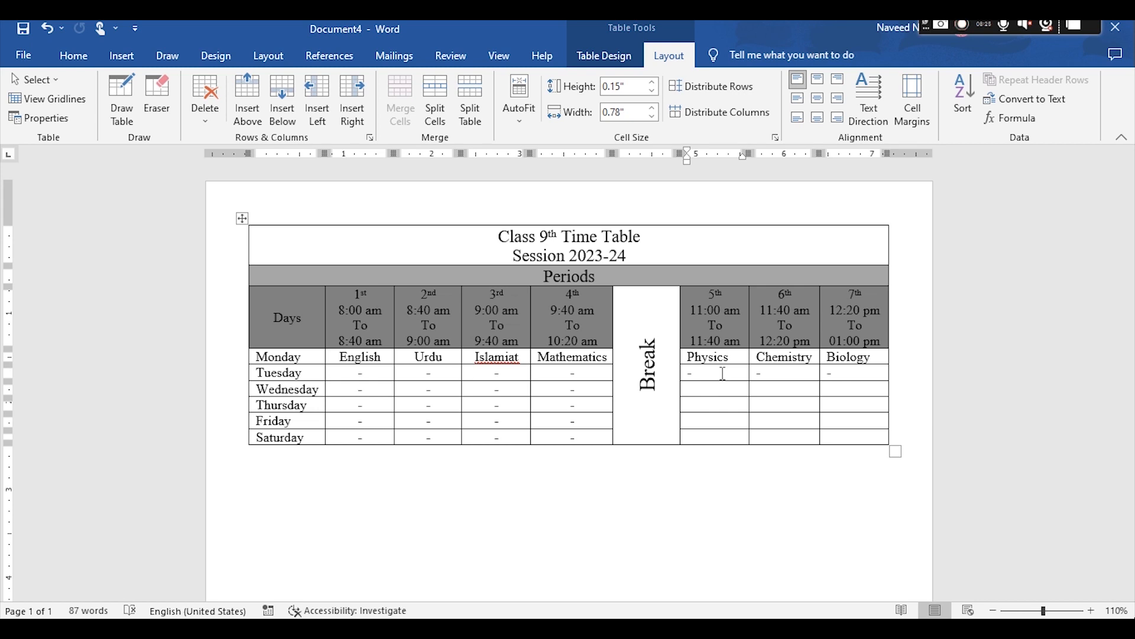
key("ctrl+v")
key("ctrl+v")
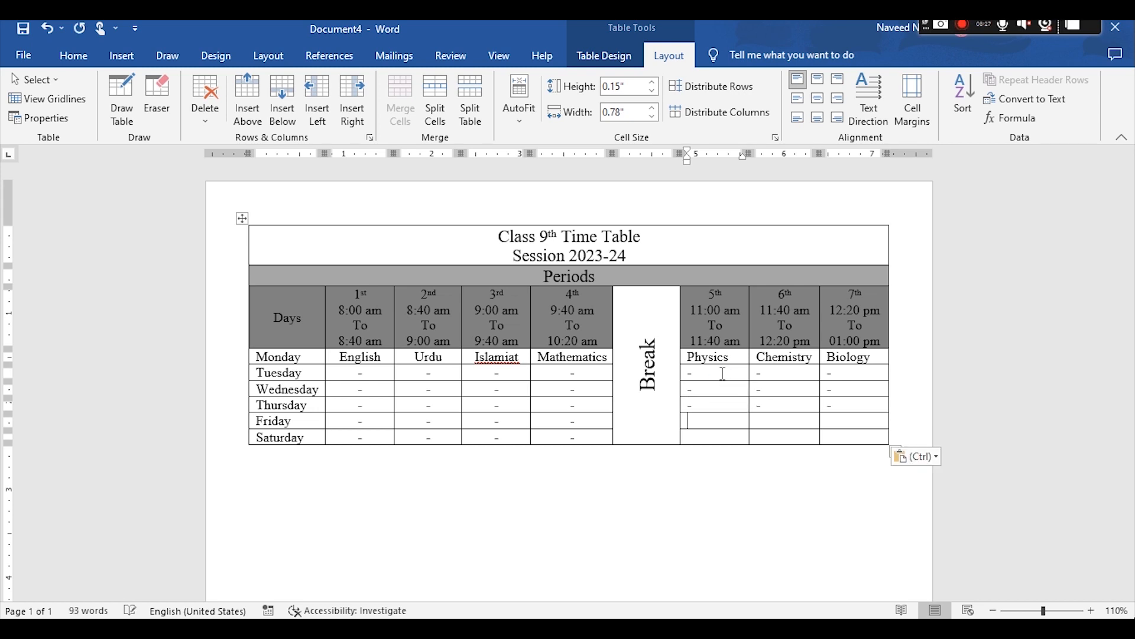
key("ctrl+v")
key("ctrl+v")
Centre the dashes in the 5th, 6th and 7th period cells from Tuesday to Saturday
key("shift+Up")
key("shift+Up")
key("shift+Up")
key("shift+Up")
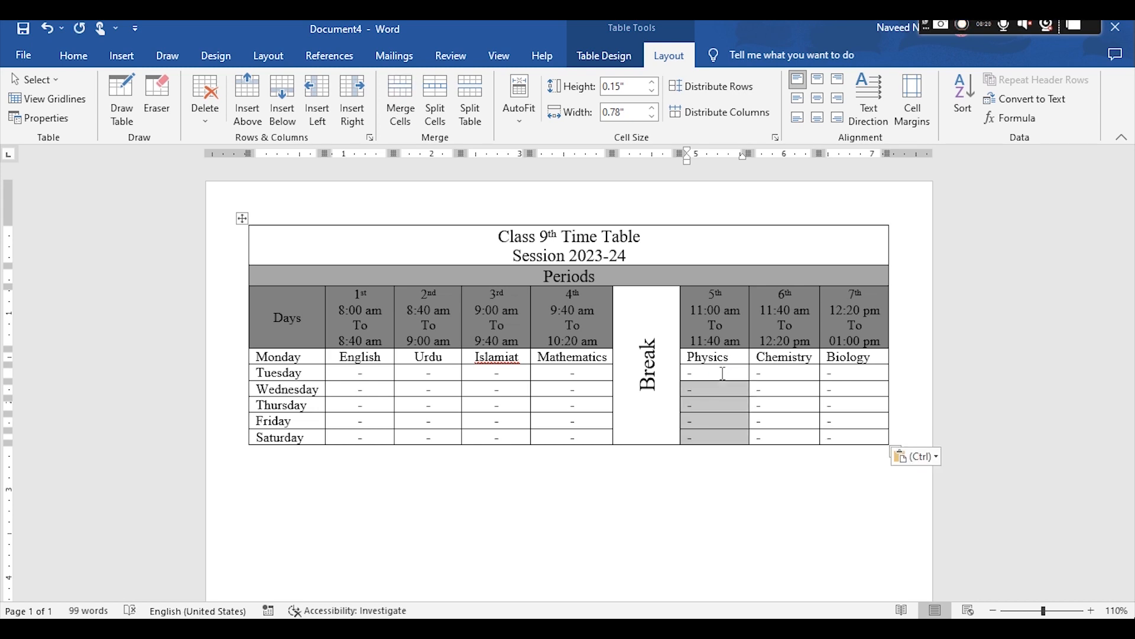
key("shift+Right")
key("shift+Right")
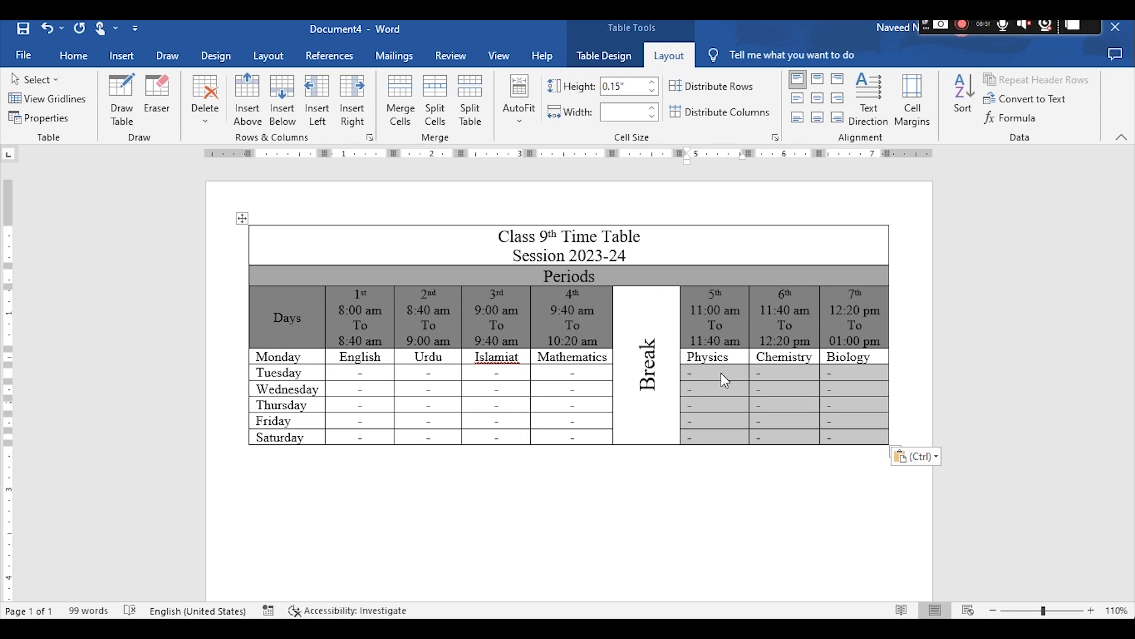
key("ctrl+e")
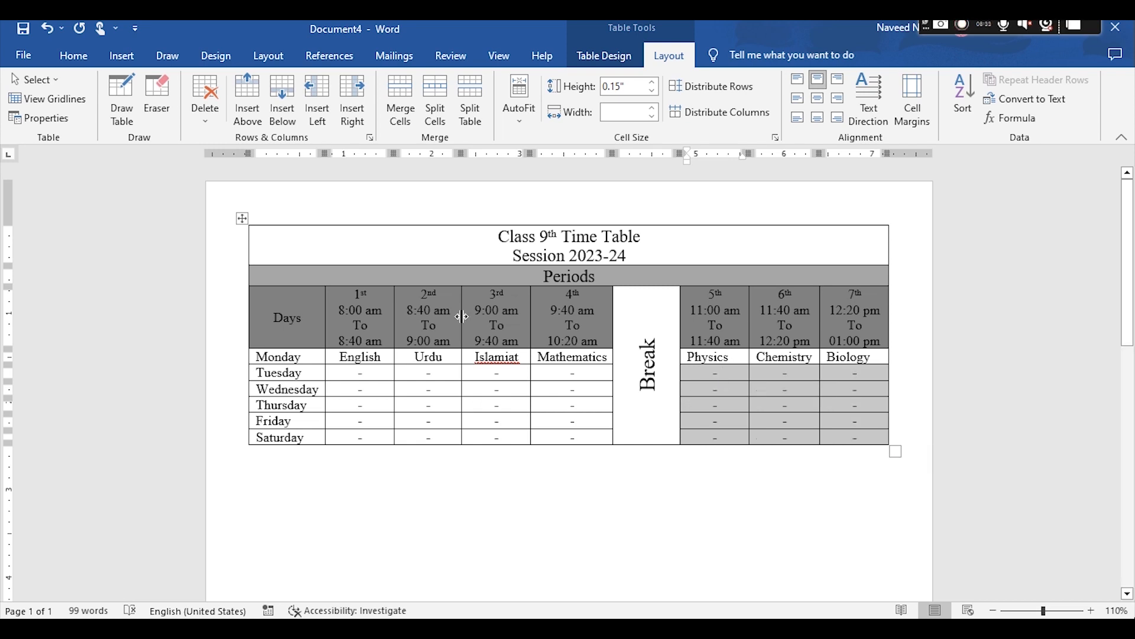
Set the font size of the Days and 1st to 4th period header cells to 12
left_click(75, 56)
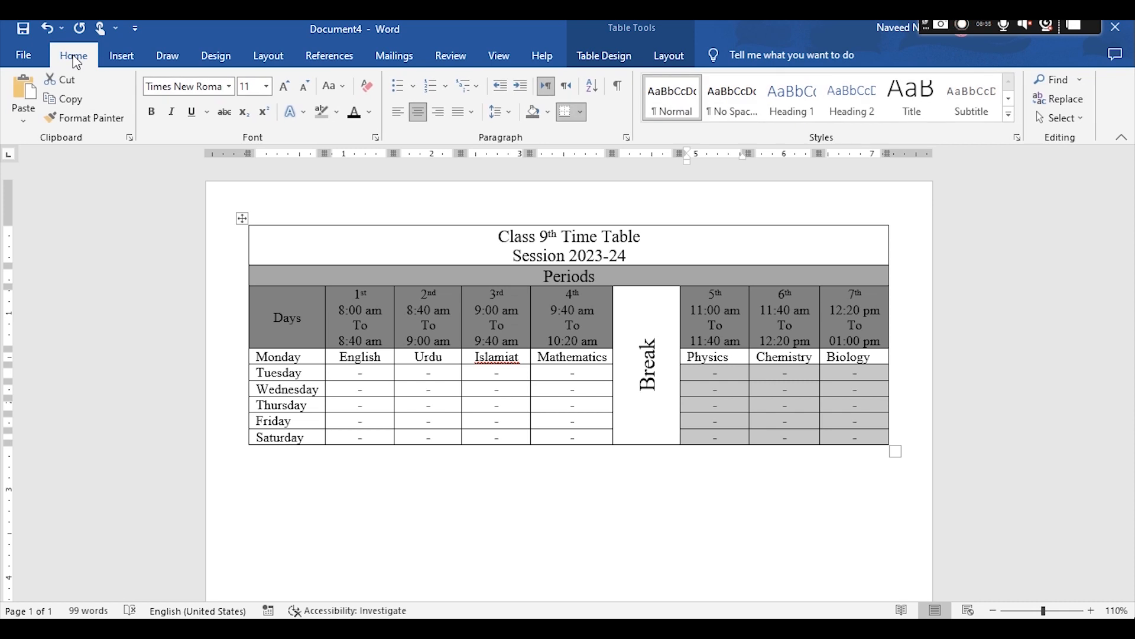
left_click(281, 317)
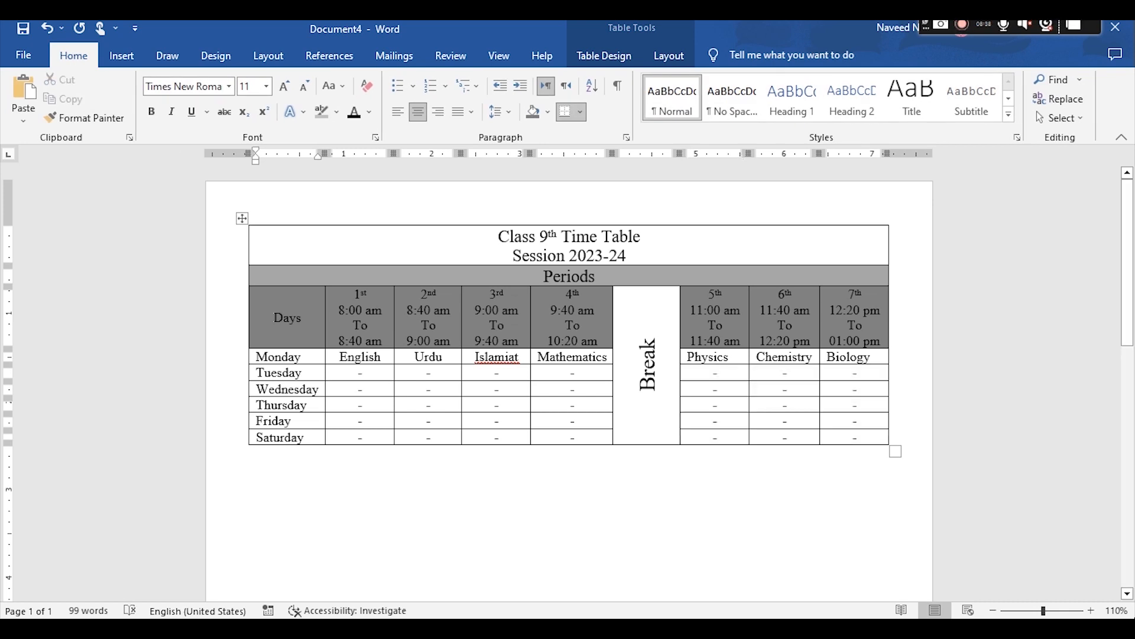
key("shift+Right")
key("shift+Right")
key("shift+Right")
key("shift+Right")
key("shift+Right")
key("shift+Right")
key("shift+Right")
key("shift+Right")
key("shift+Right")
key("shift+Right")
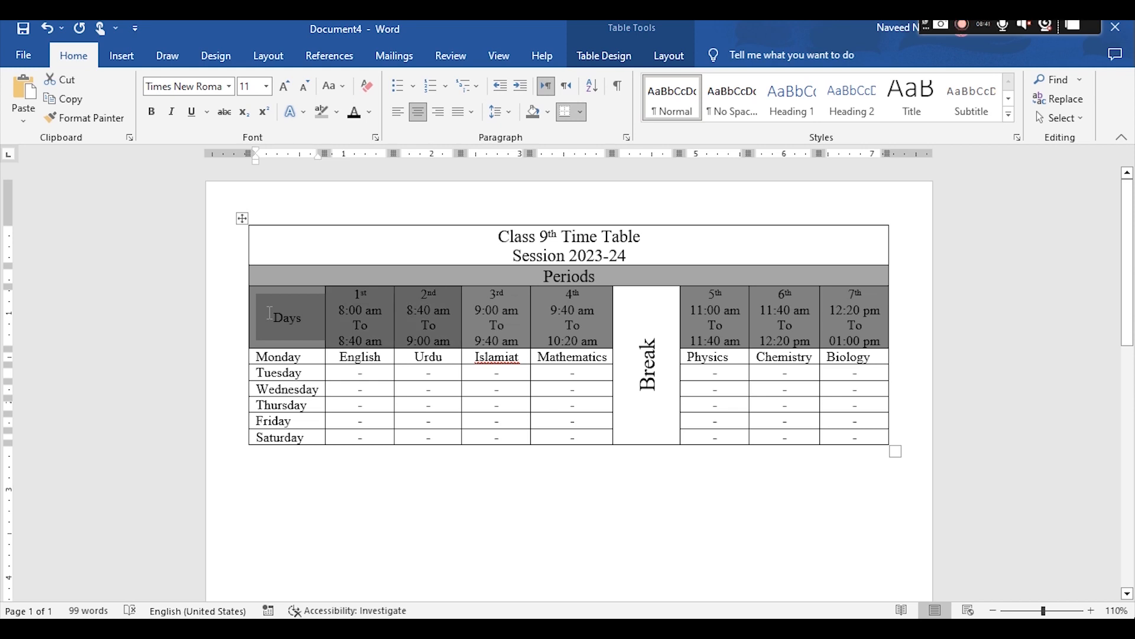
key("shift+Right")
key("shift+Right")
key("shift+Right")
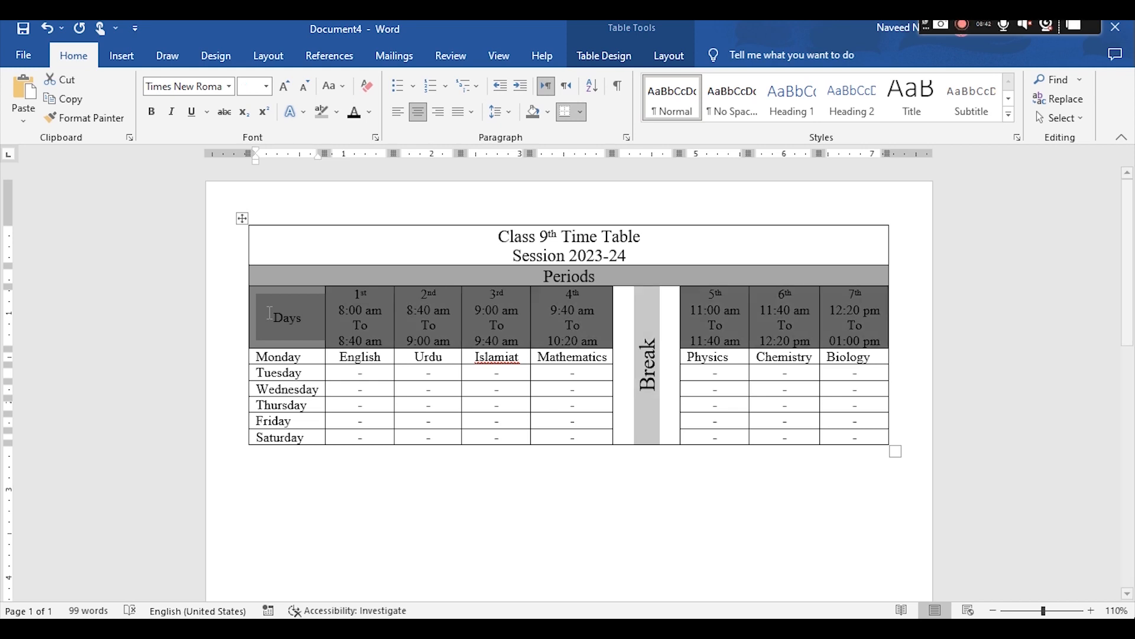
key("shift+Left")
key("shift+Left")
key("shift+Left")
key("shift+Left")
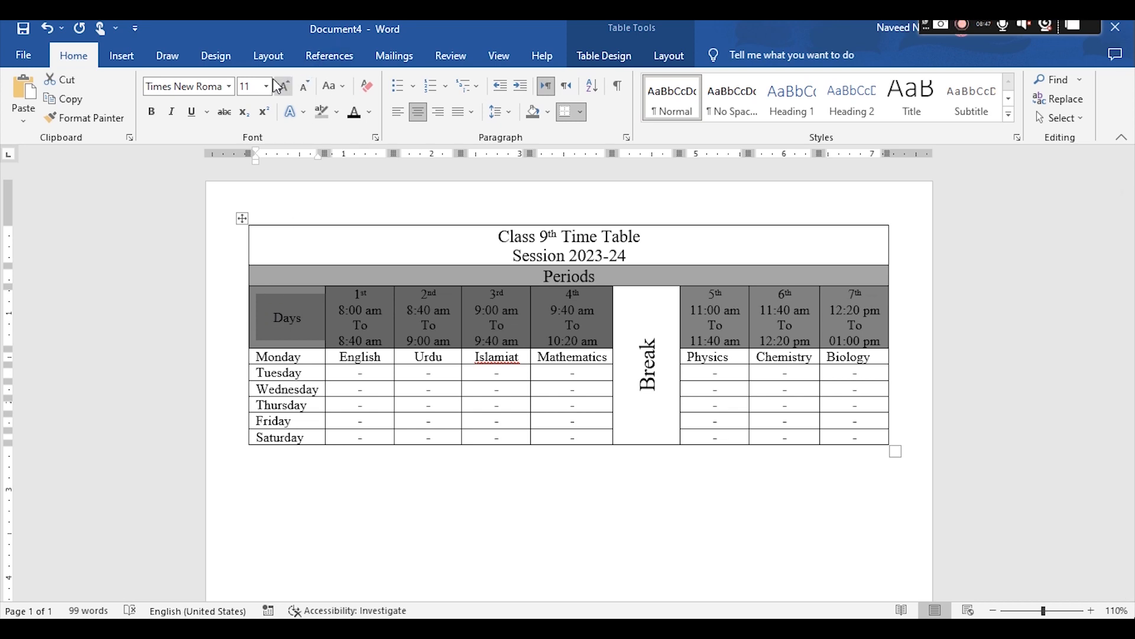
left_click(256, 86)
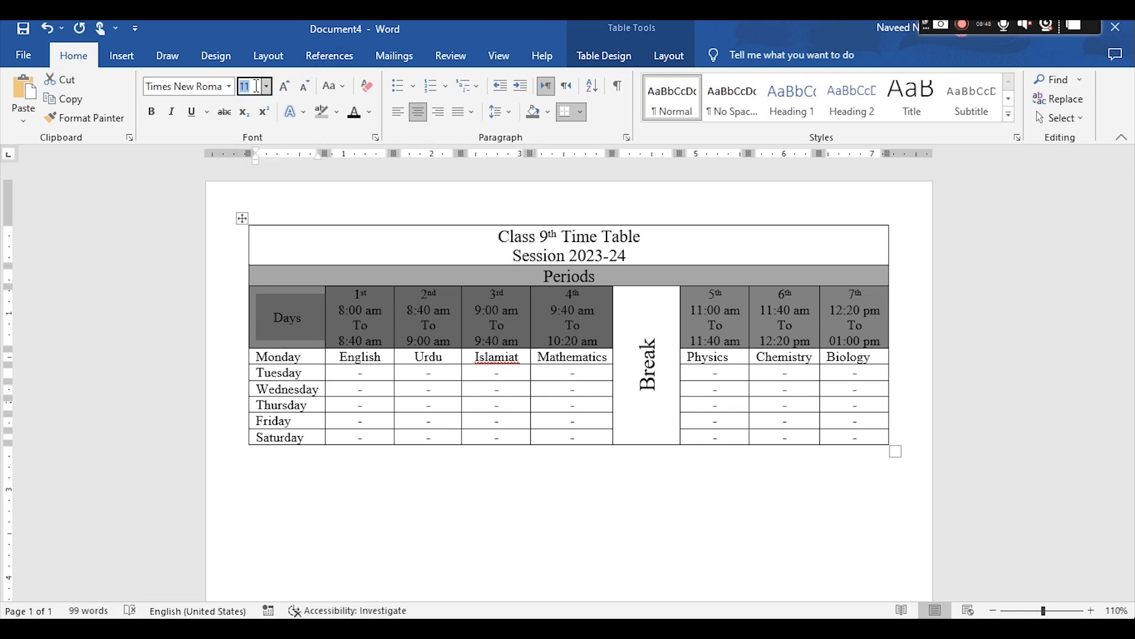
type("12")
key("Return")
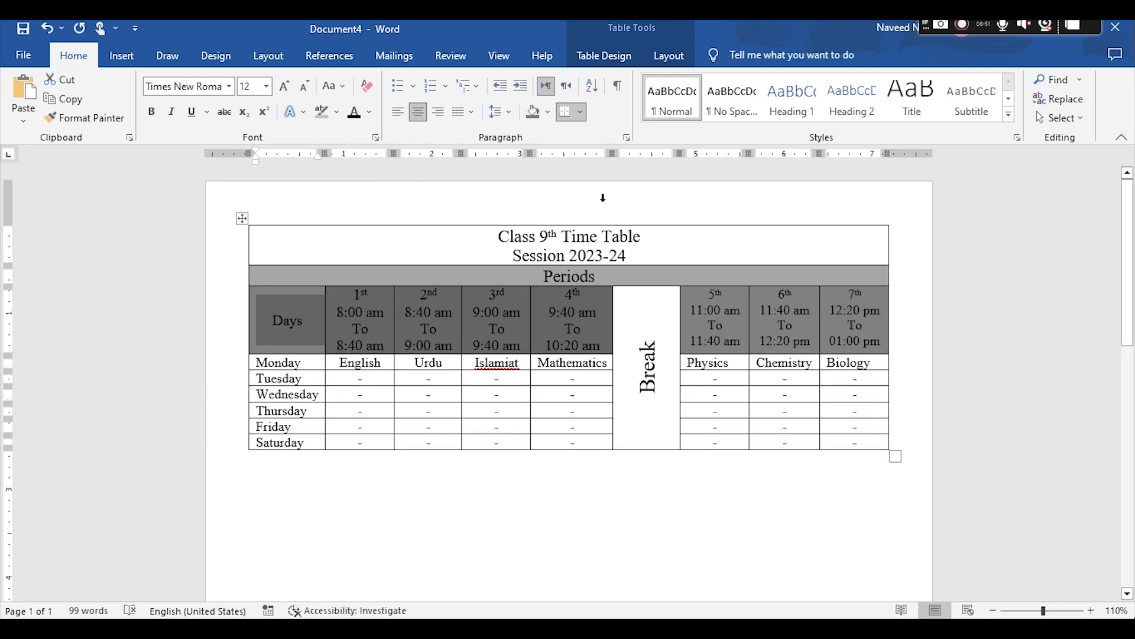
Set the font size of the 5th, 6th and 7th period header cells to 12
left_click(694, 310)
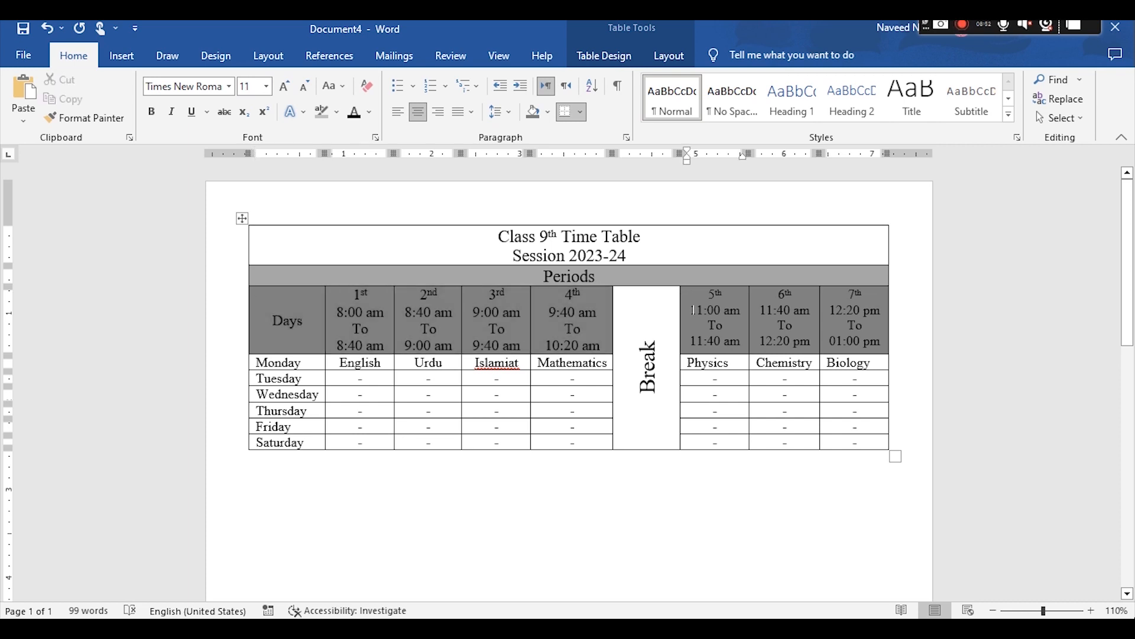
key("shift+Right")
key("shift+Right")
key("shift+Right")
key("shift+Right")
key("shift+Right")
key("shift+Right")
key("shift+Right")
key("shift+Right")
key("shift+Right")
key("shift+Right")
key("shift+Right")
key("shift+Right")
key("shift+Right")
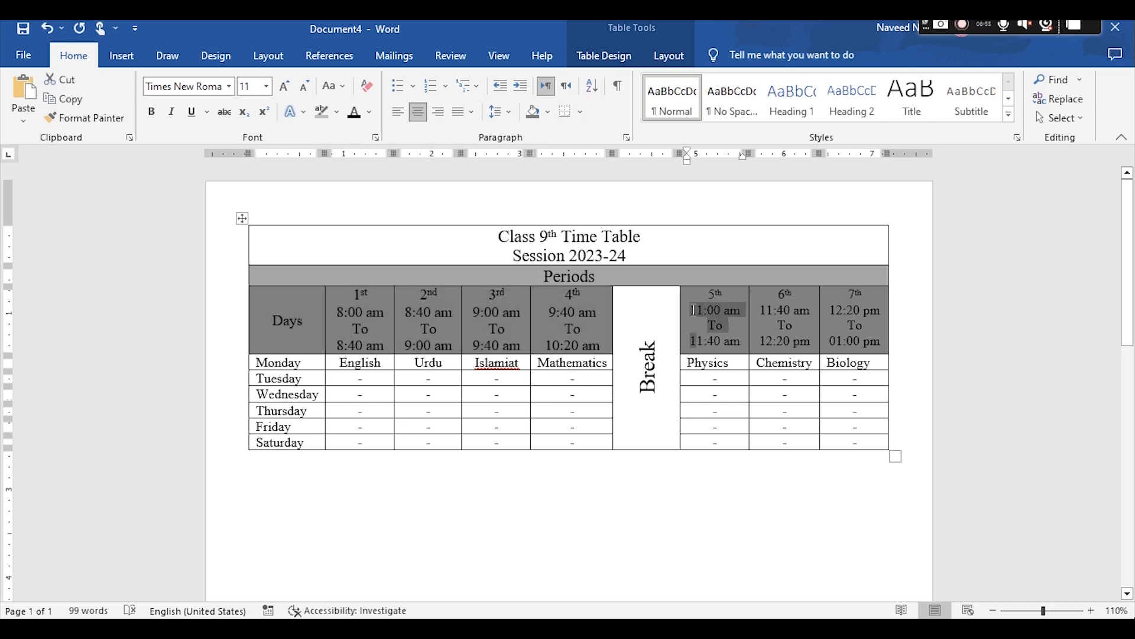
key("shift+Right")
key("shift+Right")
key("shift+Right")
key("shift+Right")
key("shift+Right")
key("shift+Right")
key("shift+Right")
key("shift+Right")
key("shift+Right")
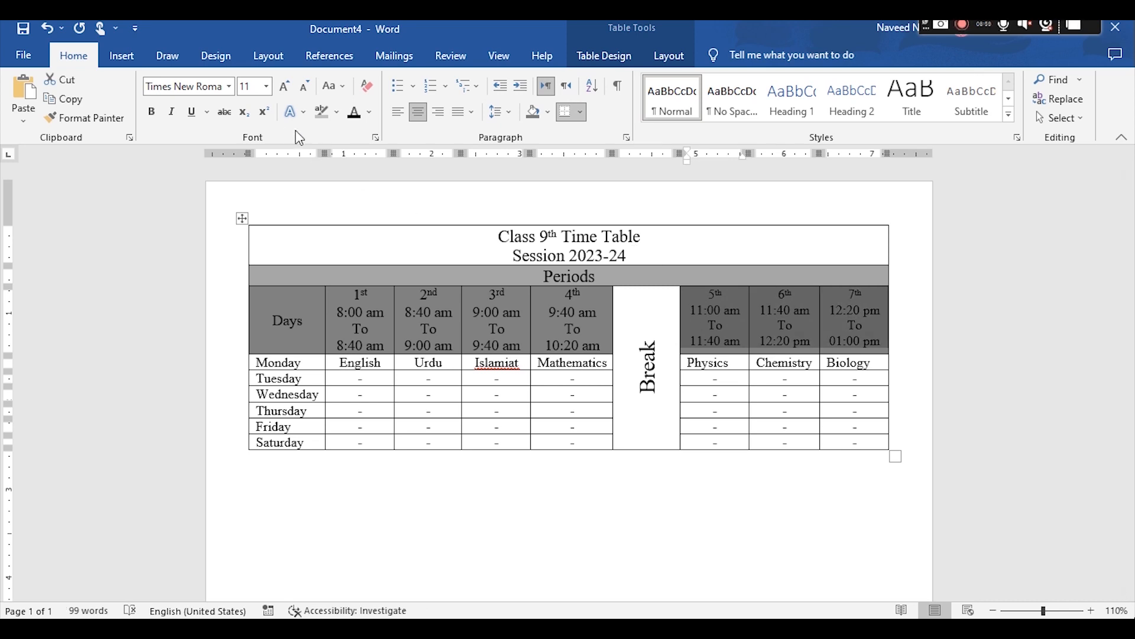
left_click(252, 87)
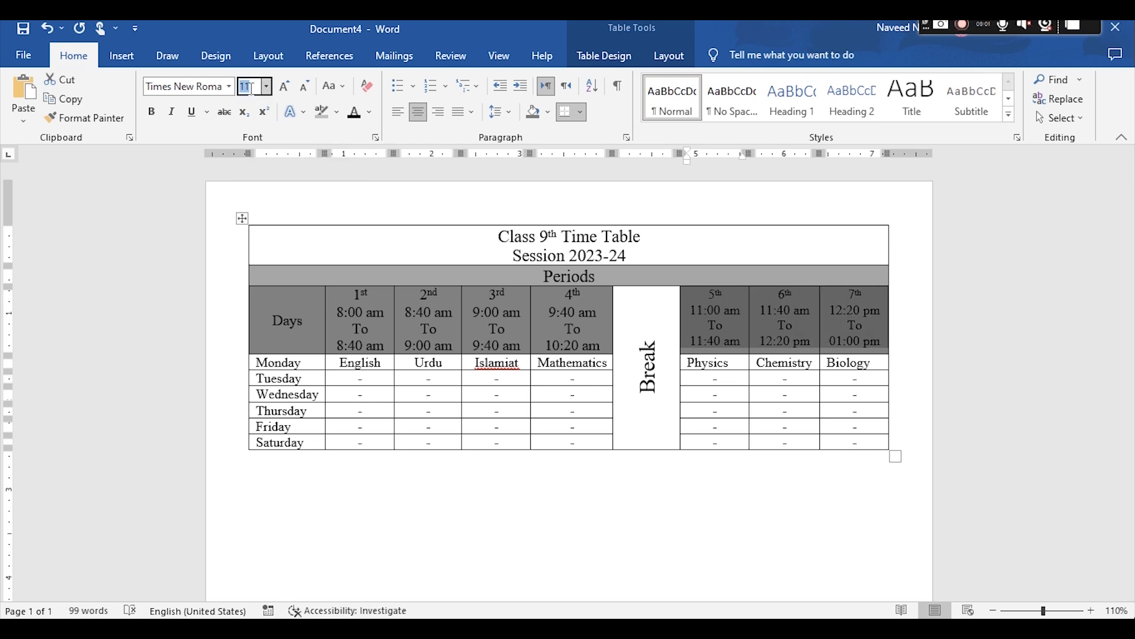
type("12")
key("Return")
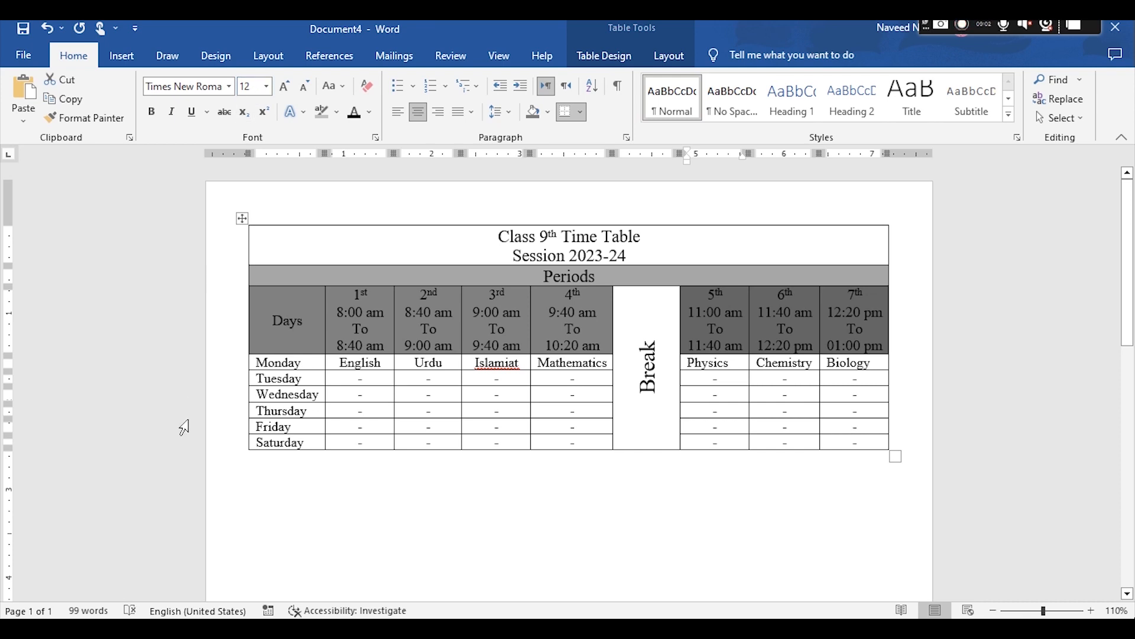
left_click(463, 459)
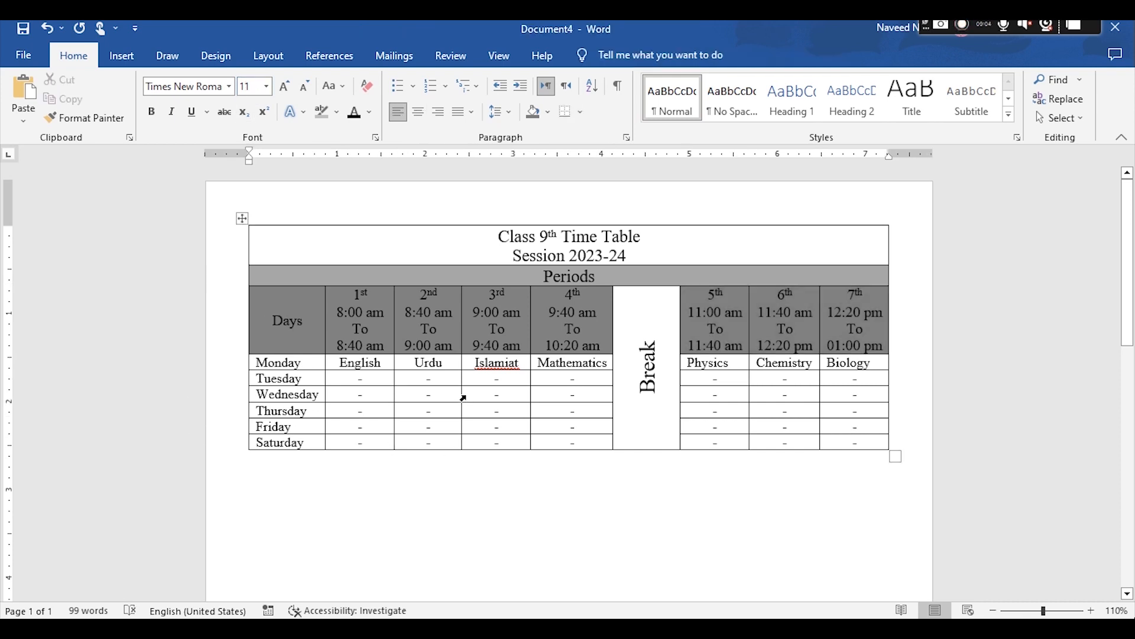
Try font size 12 on the day names and 1st to 4th period cells from Monday to Saturday, and undo it
left_click(440, 363)
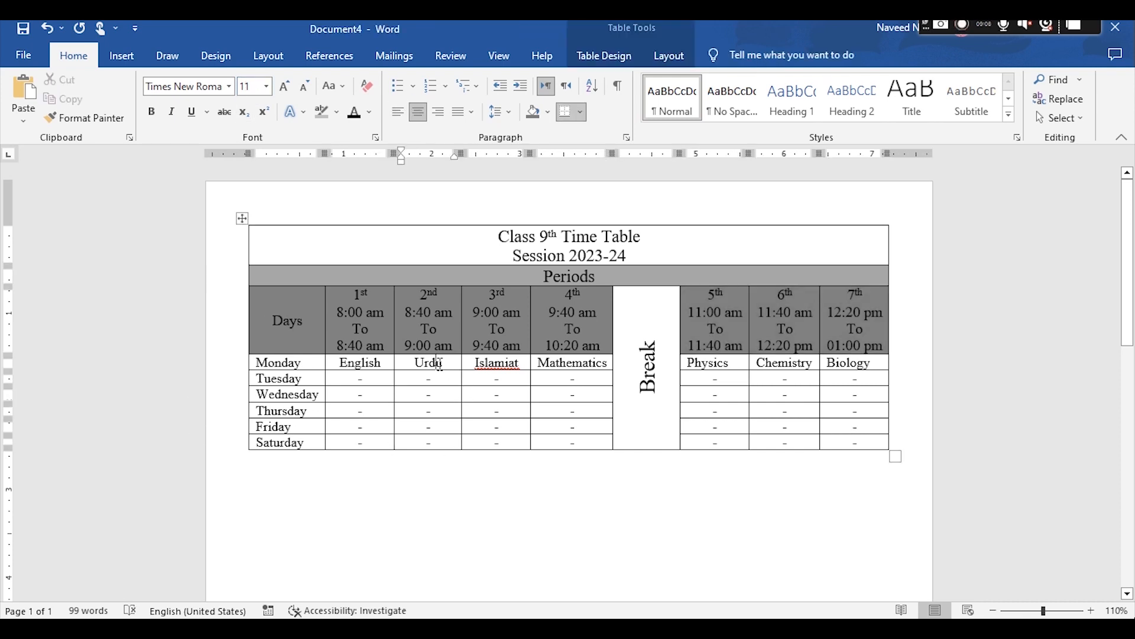
left_click(315, 363)
key("shift+Down")
key("shift+Down")
key("shift+Down")
key("shift+Down")
key("shift+Down")
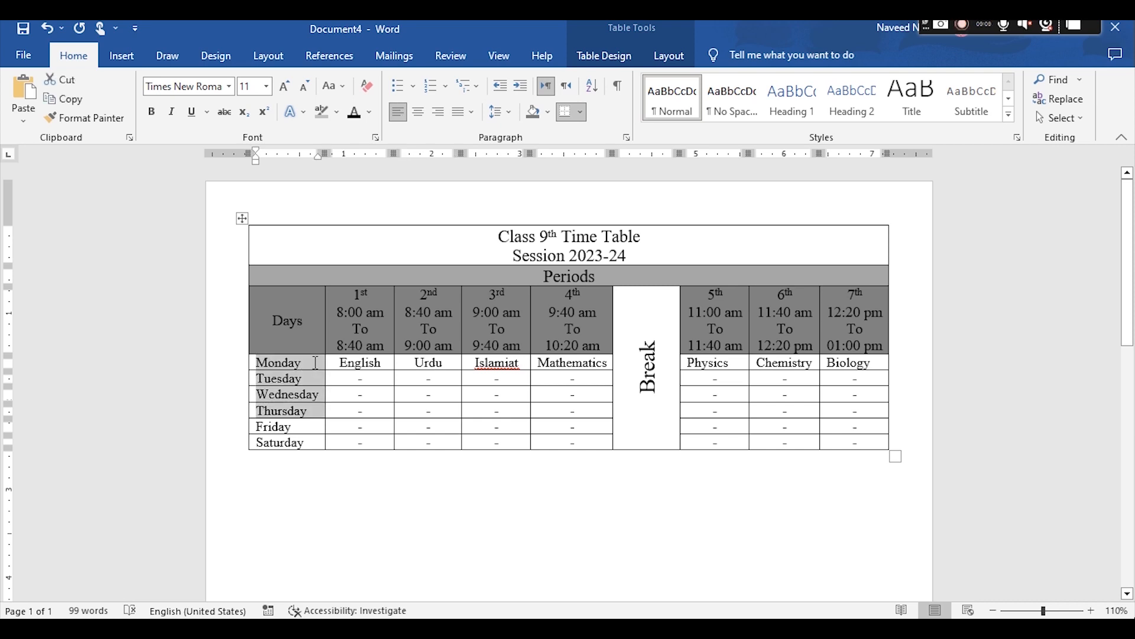
key("shift+Right")
key("shift+Right")
key("shift+Right")
key("shift+Right")
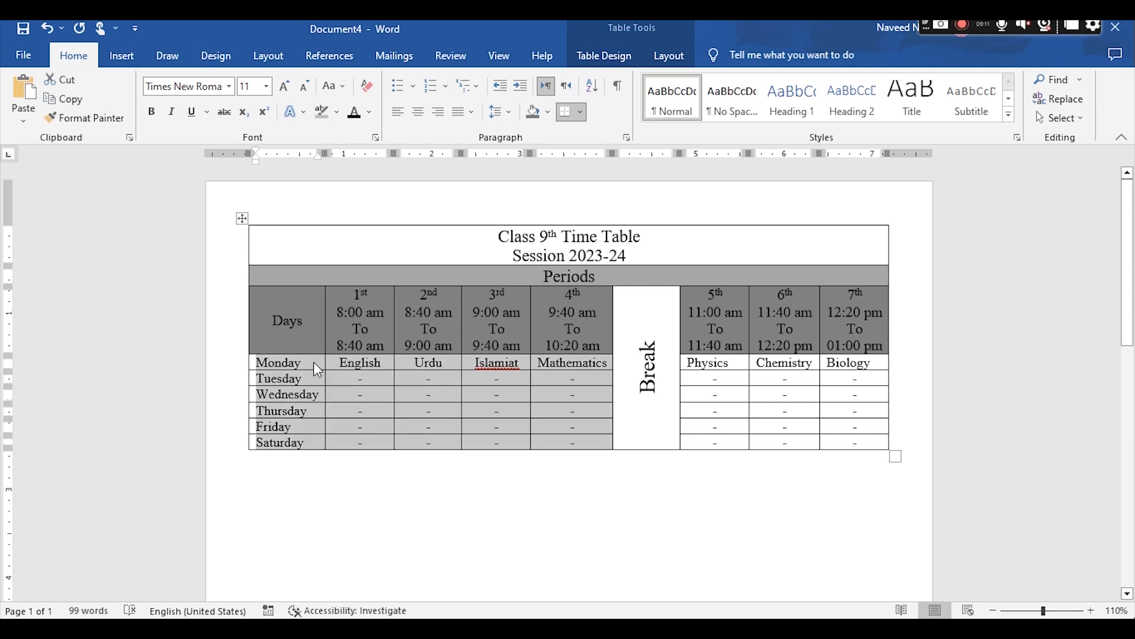
left_click(257, 87)
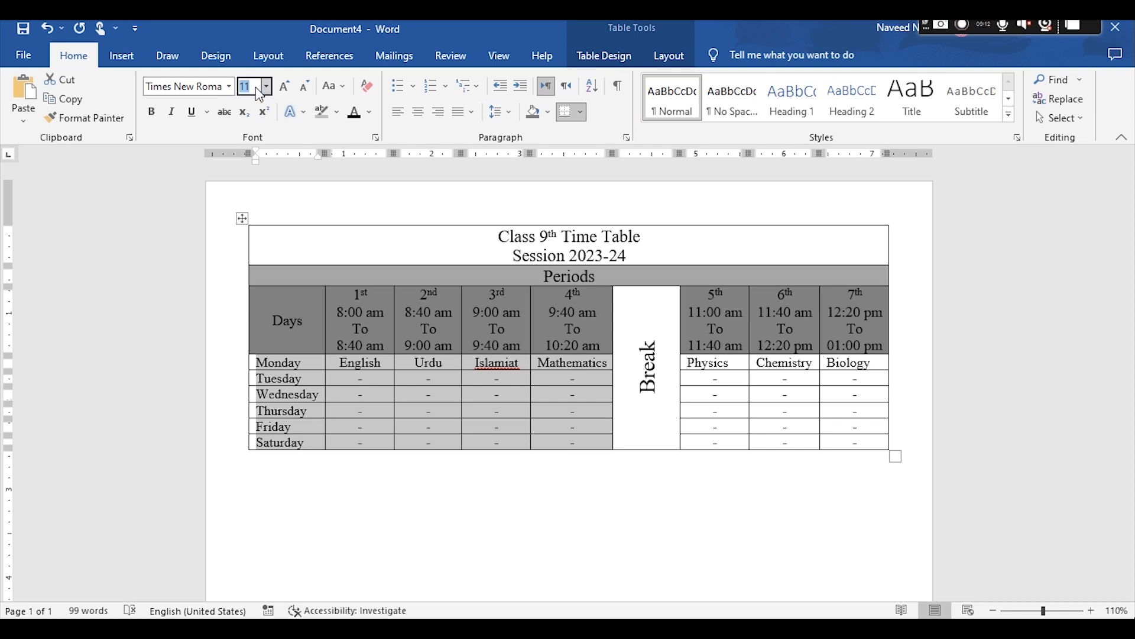
type("12")
key("Return")
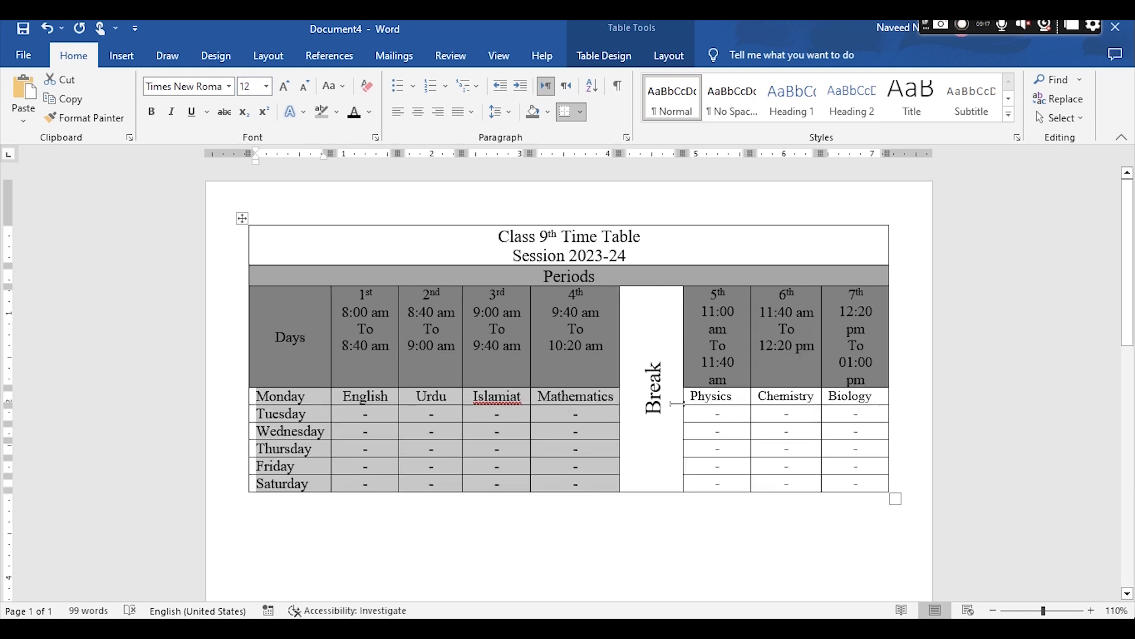
key("ctrl+z")
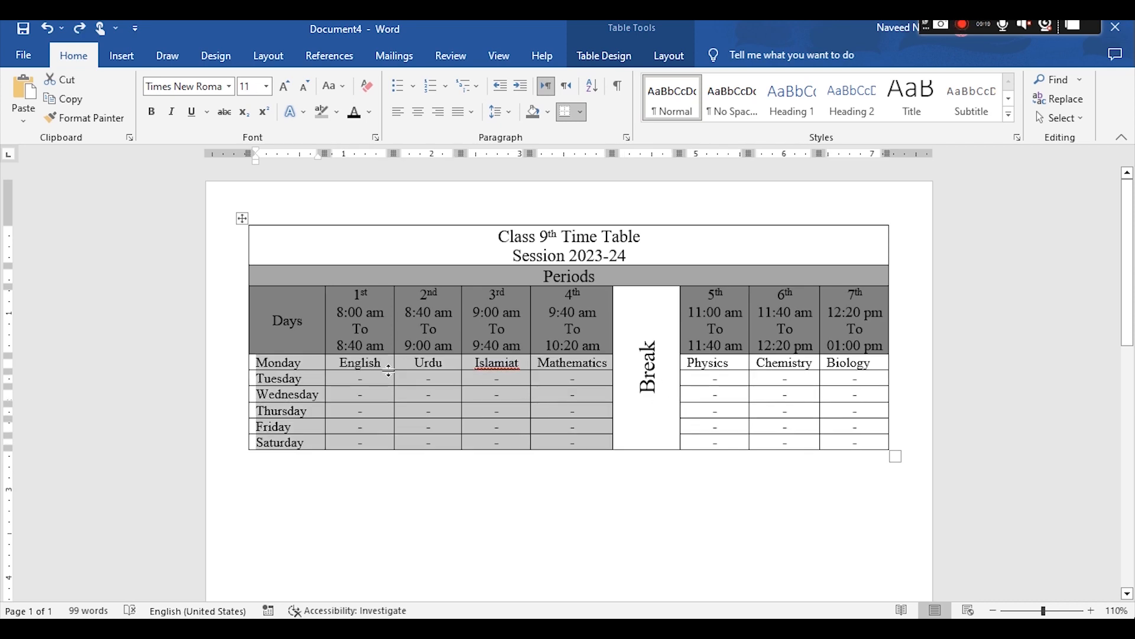
Set the font size of the day names and 1st to 4th period cells from Monday to Saturday to 12
left_click(313, 362)
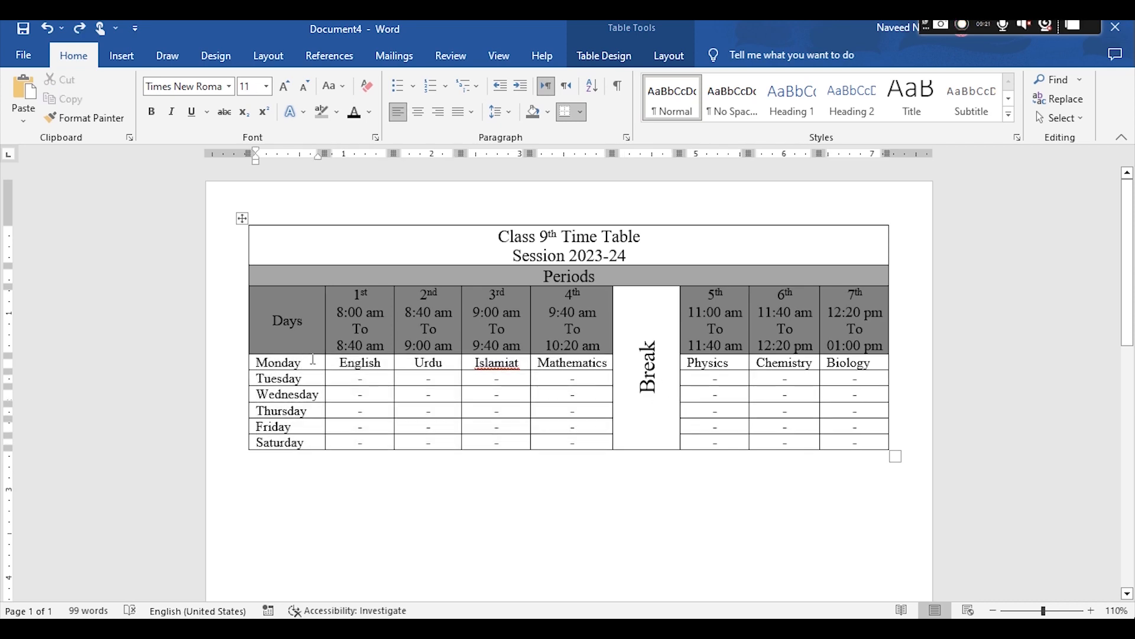
key("shift+Down")
key("shift+Down")
key("shift+Down")
key("shift+Down")
key("shift+Down")
key("shift+Right")
key("shift+Right")
key("shift+Right")
key("shift+Right")
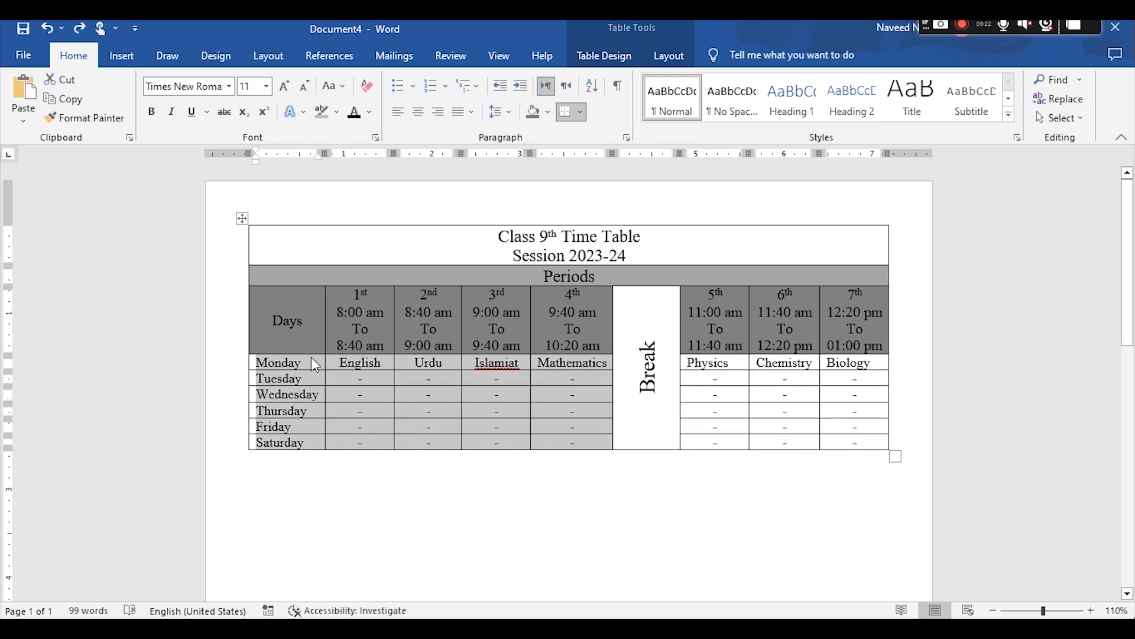
left_click(261, 89)
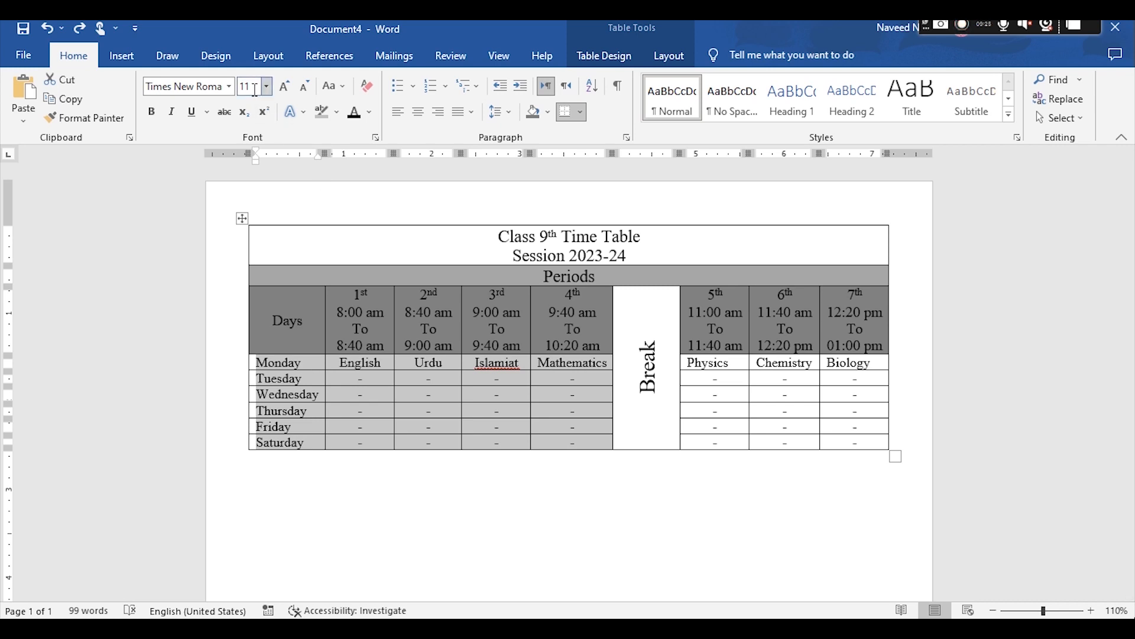
type("12")
key("Return")
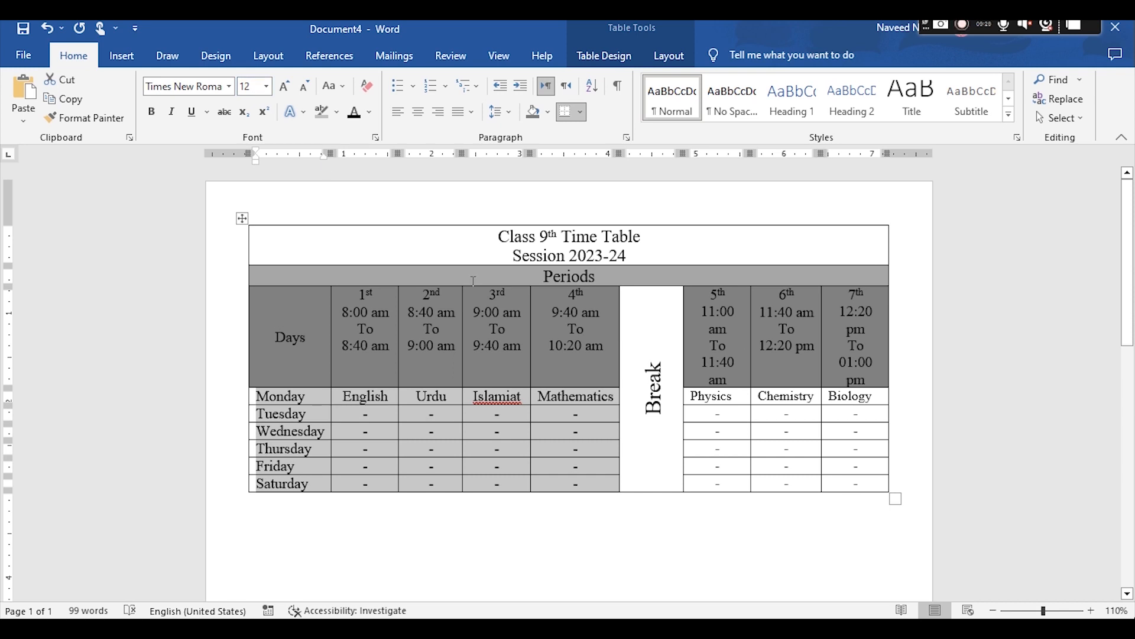
Set the font size of the 5th to 7th period cells from Monday to Saturday to 12
left_click(703, 397)
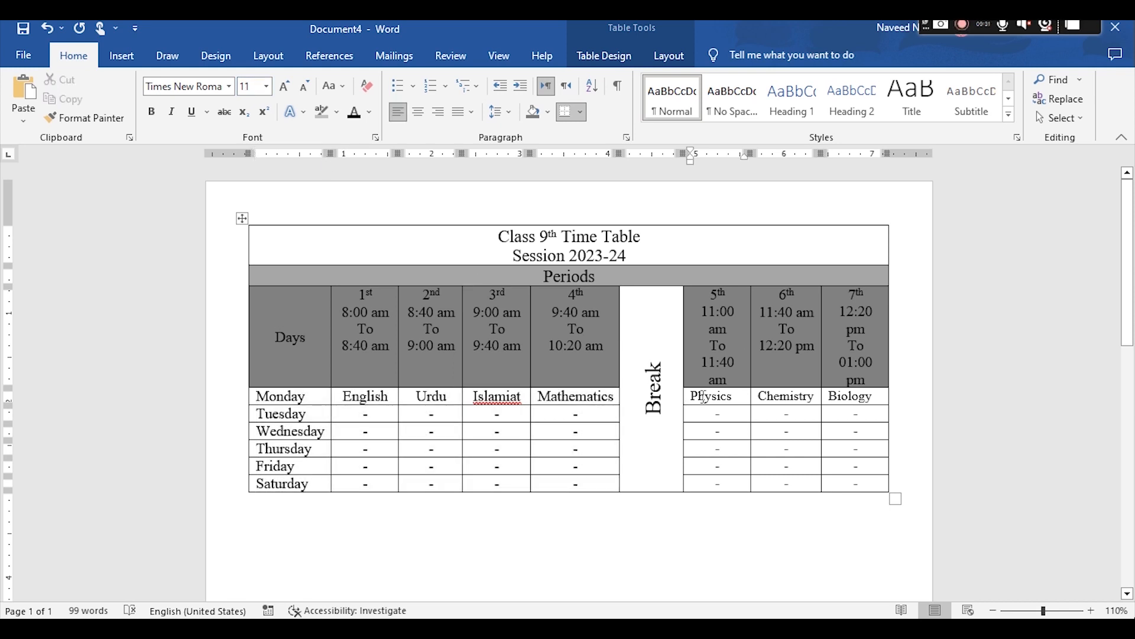
key("shift+Down")
key("shift+Down")
key("shift+Down")
key("shift+Down")
key("shift+Down")
key("shift+Right")
key("shift+Right")
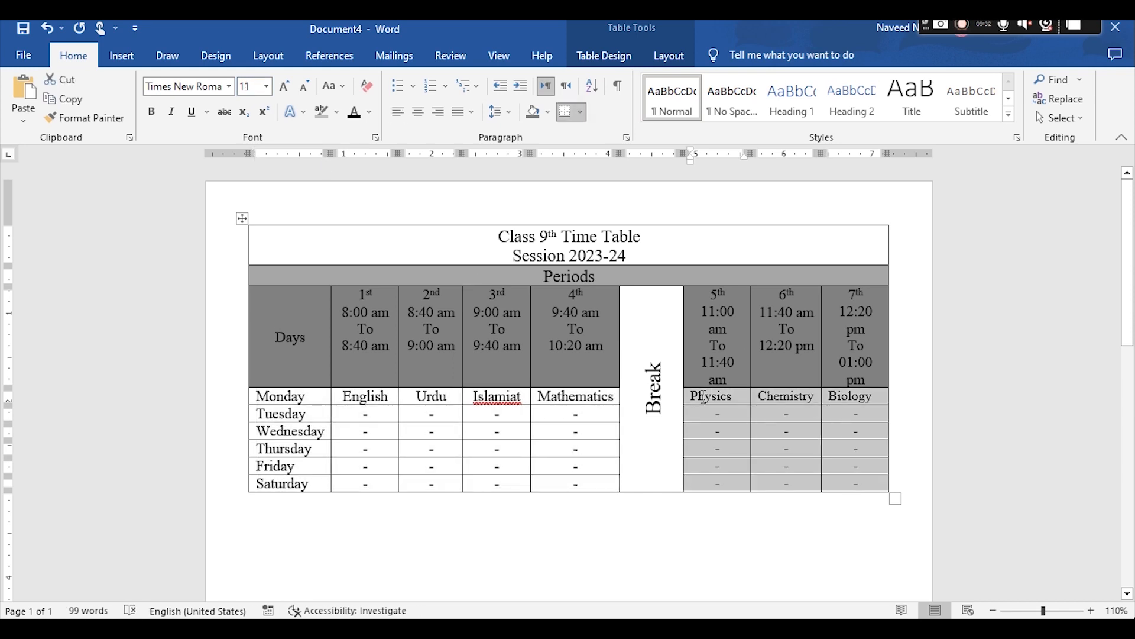
left_click(252, 89)
type("12")
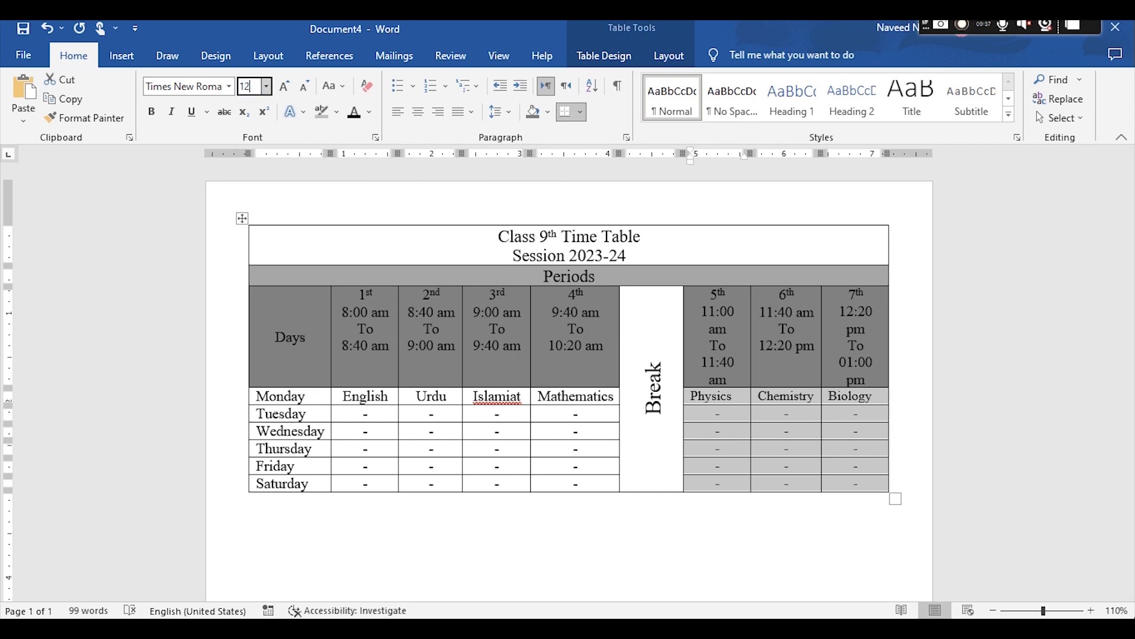
key("Return")
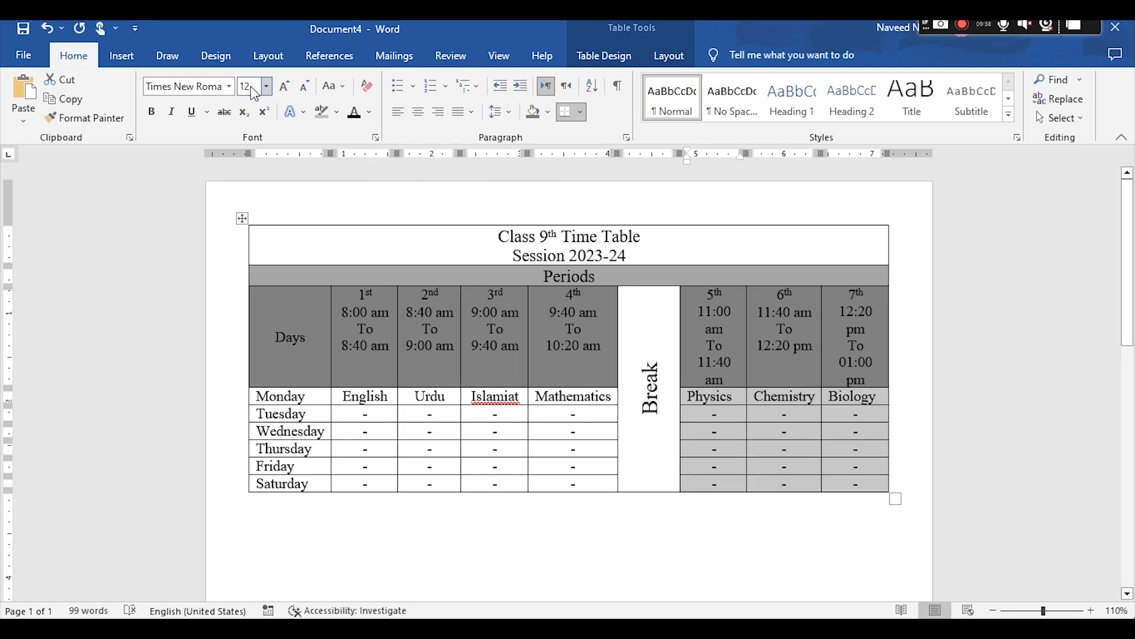
left_click(398, 532)
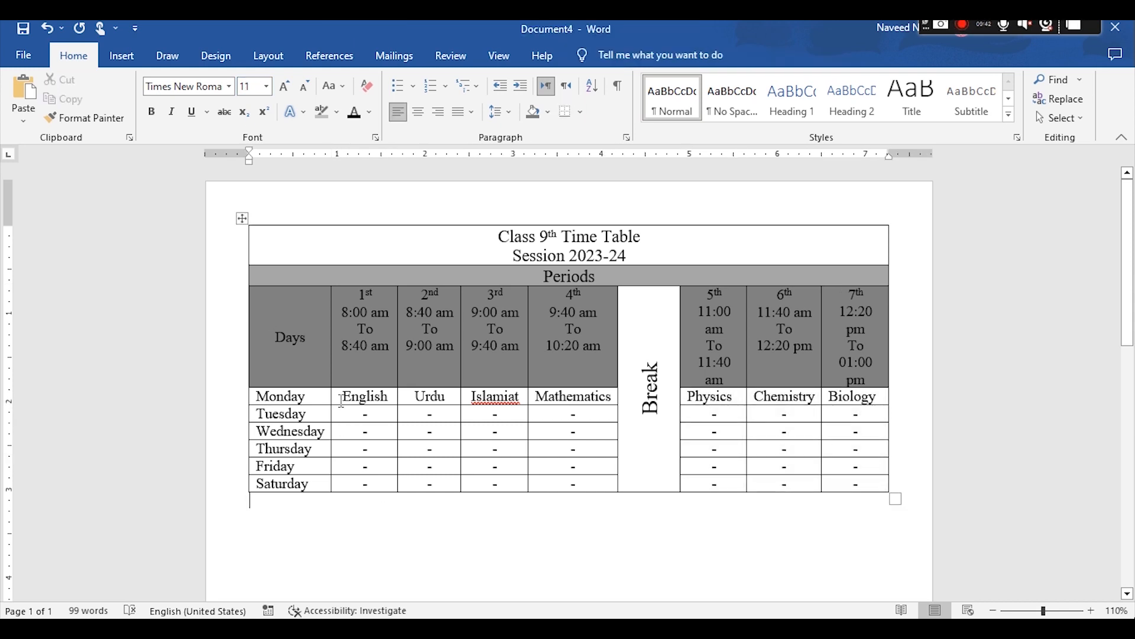
scroll(341, 400, "down", 1, "ctrl")
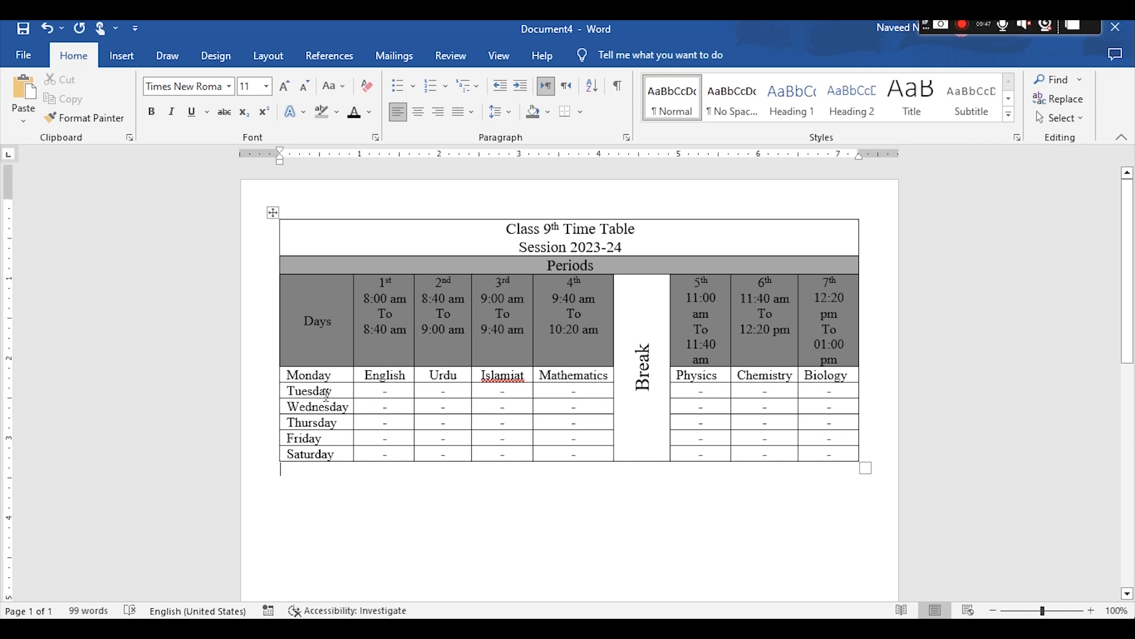
Try adjusting the text alignment of the Days header cell, and undo the last change
scroll(325, 392, "down", 3)
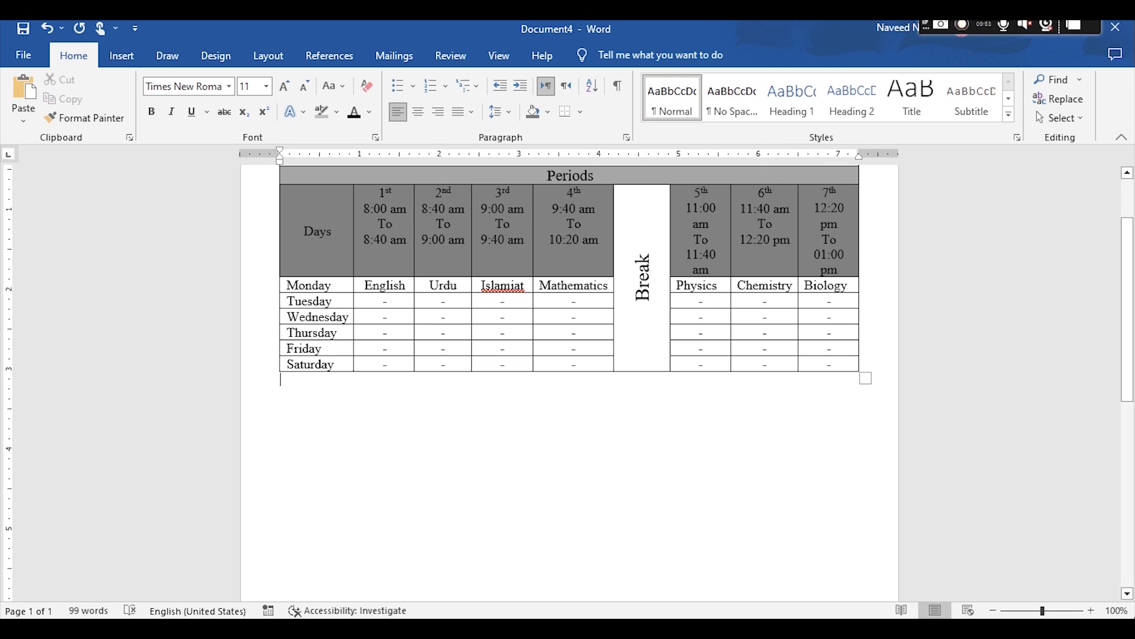
scroll(700, 240, "up", 3)
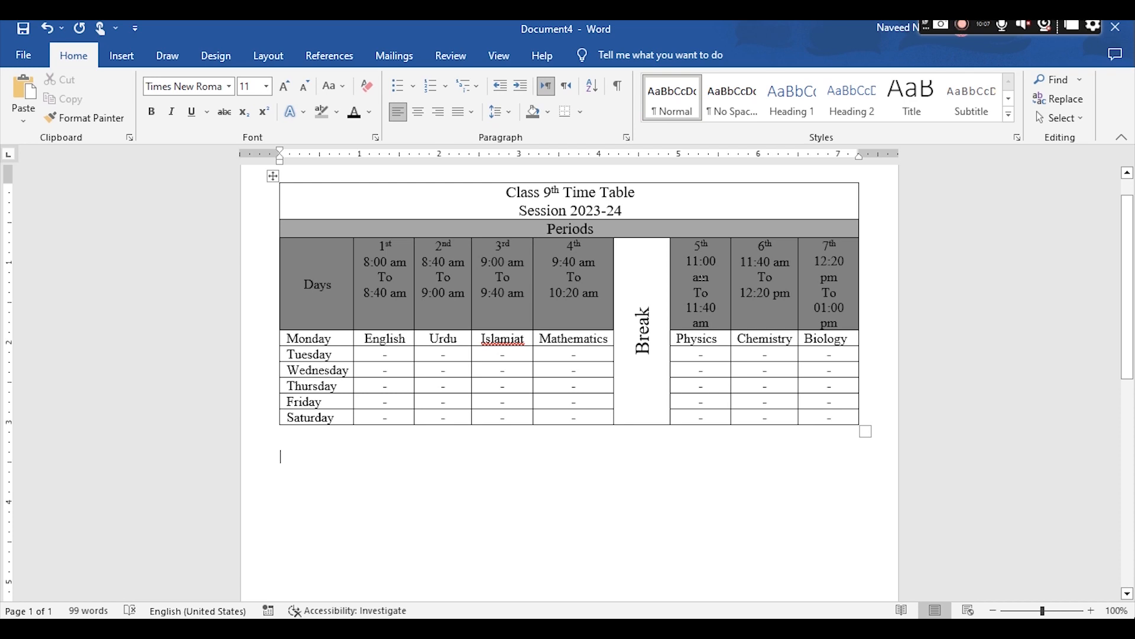
left_click(288, 403)
key("ctrl+e")
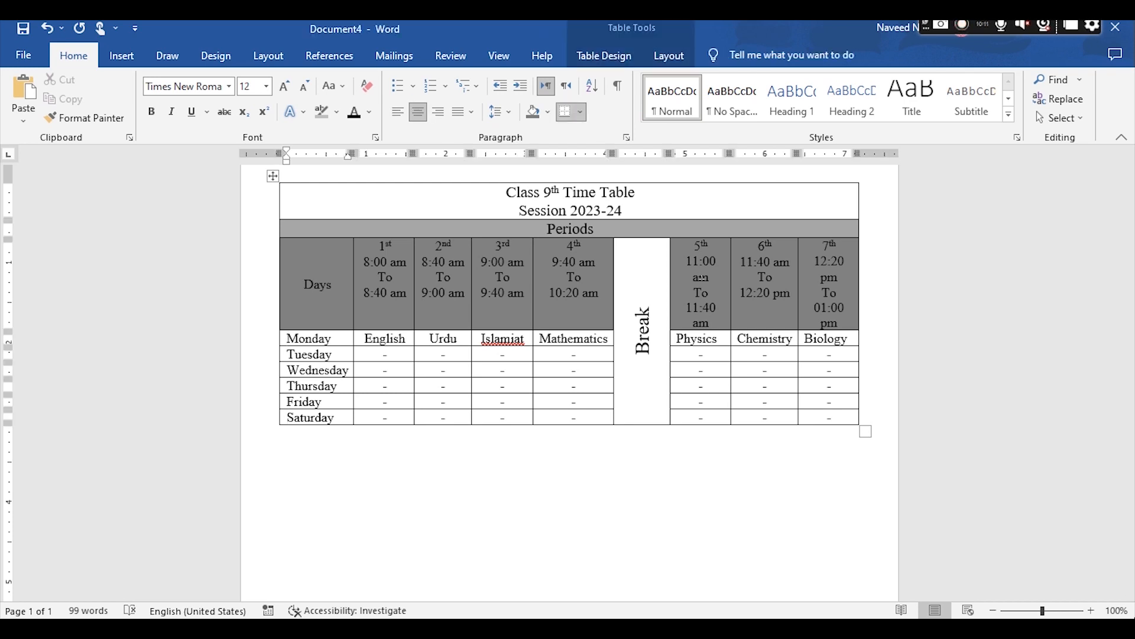
key("ctrl+l")
key("ctrl+e")
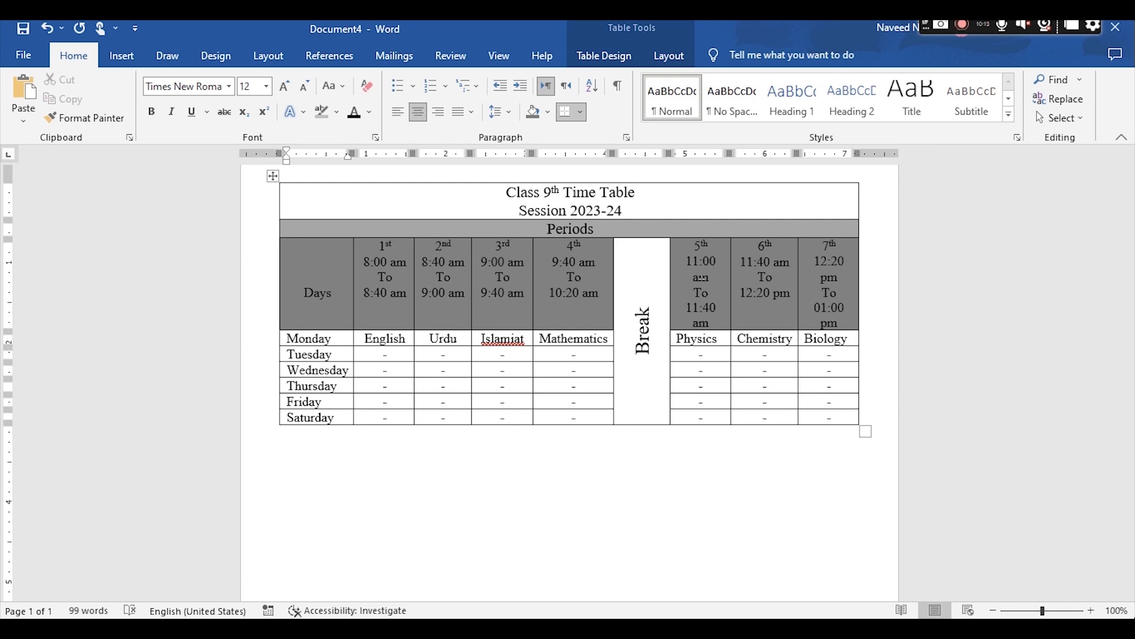
key("ctrl+z")
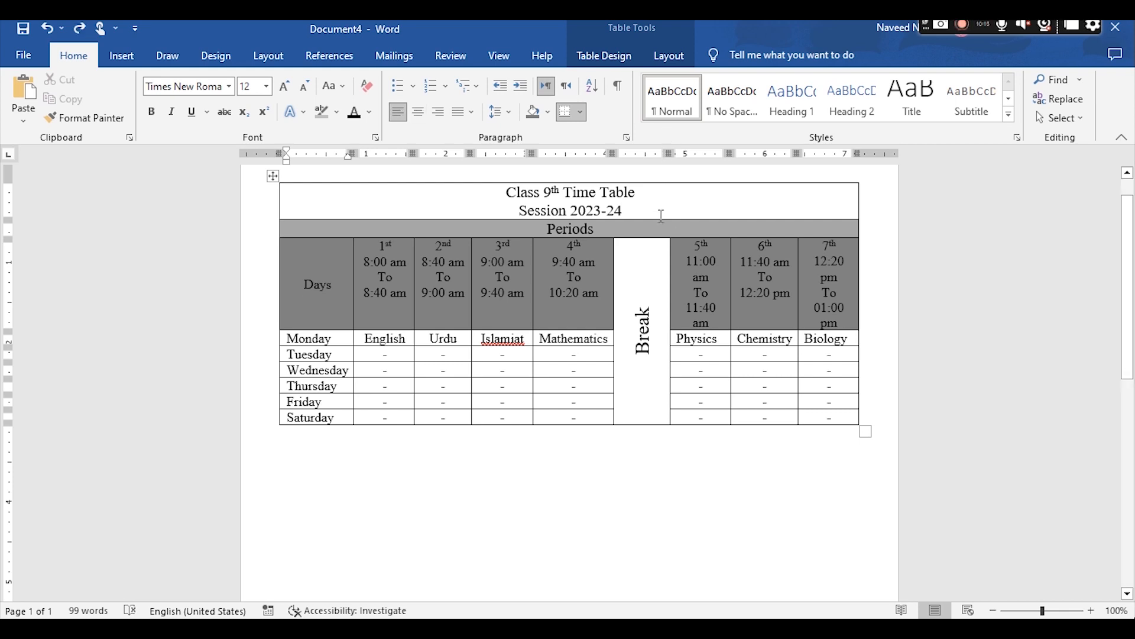
Make the Periods row slightly taller and try to reduce the height of the period times row below it
mouse_move(650, 238)
left_mouse_down()
mouse_move(649, 257)
mouse_move(646, 242)
left_mouse_up()
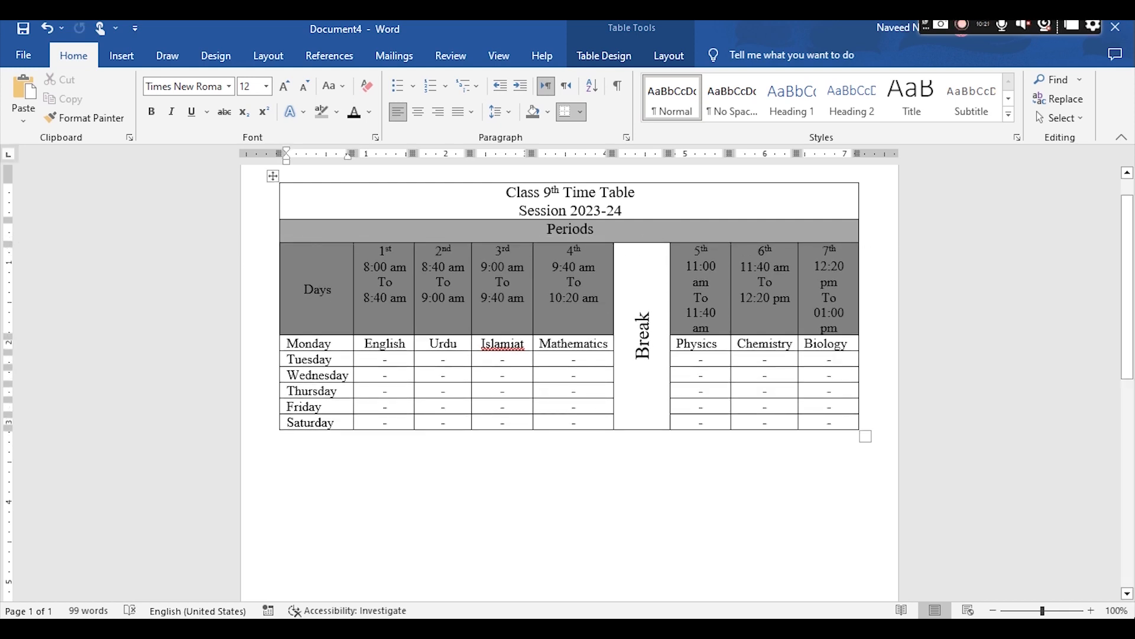
left_click_drag(597, 331, 592, 314)
scroll(626, 260, "up", 1)
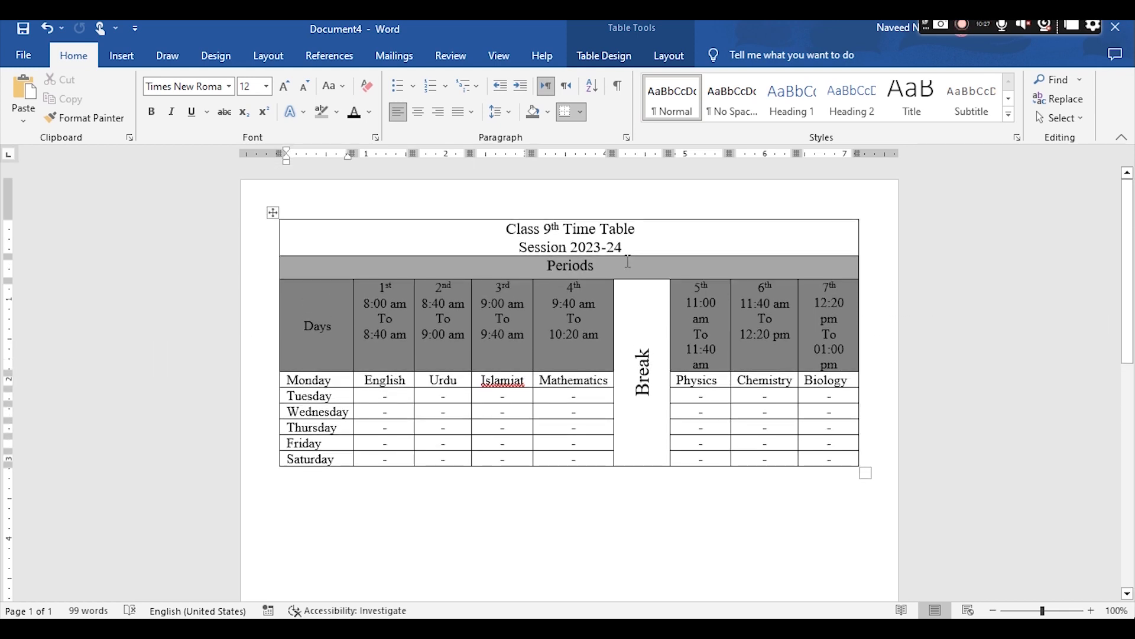
scroll(626, 260, "down", 5)
scroll(626, 260, "up", 3)
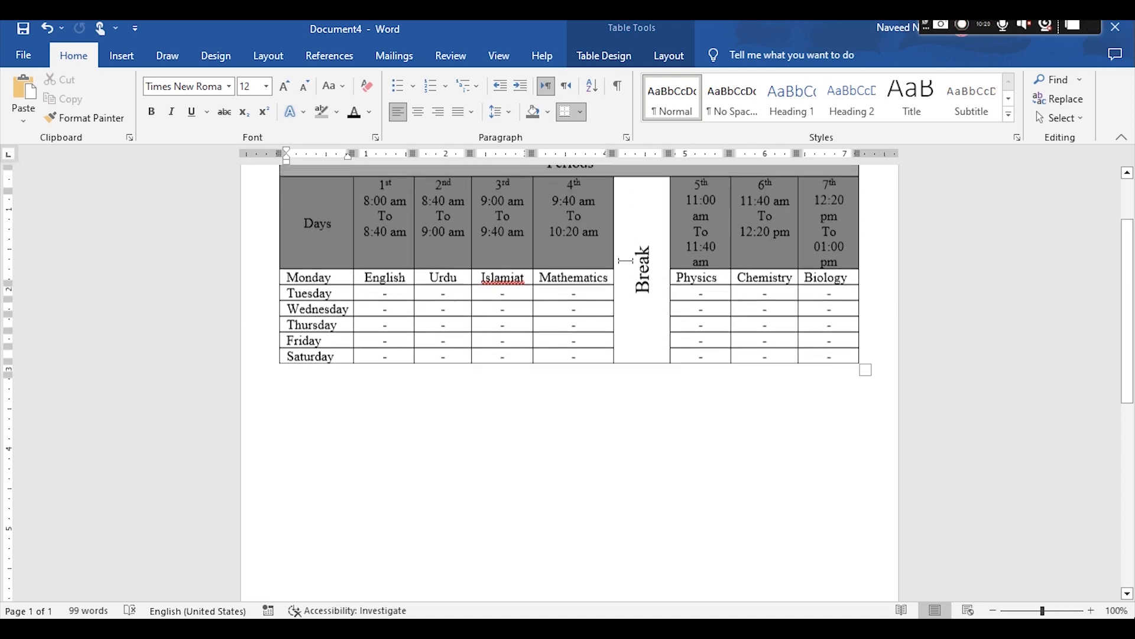
Split the word Break in the break column so that the letter k sits on a second line
left_click(631, 268)
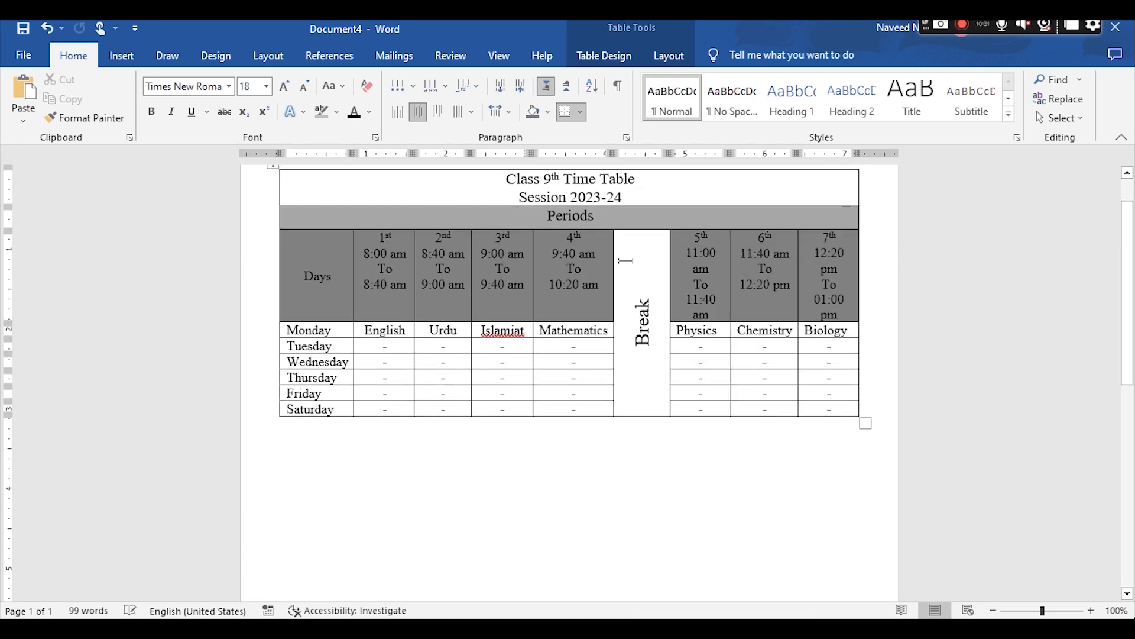
scroll(626, 260, "up", 1)
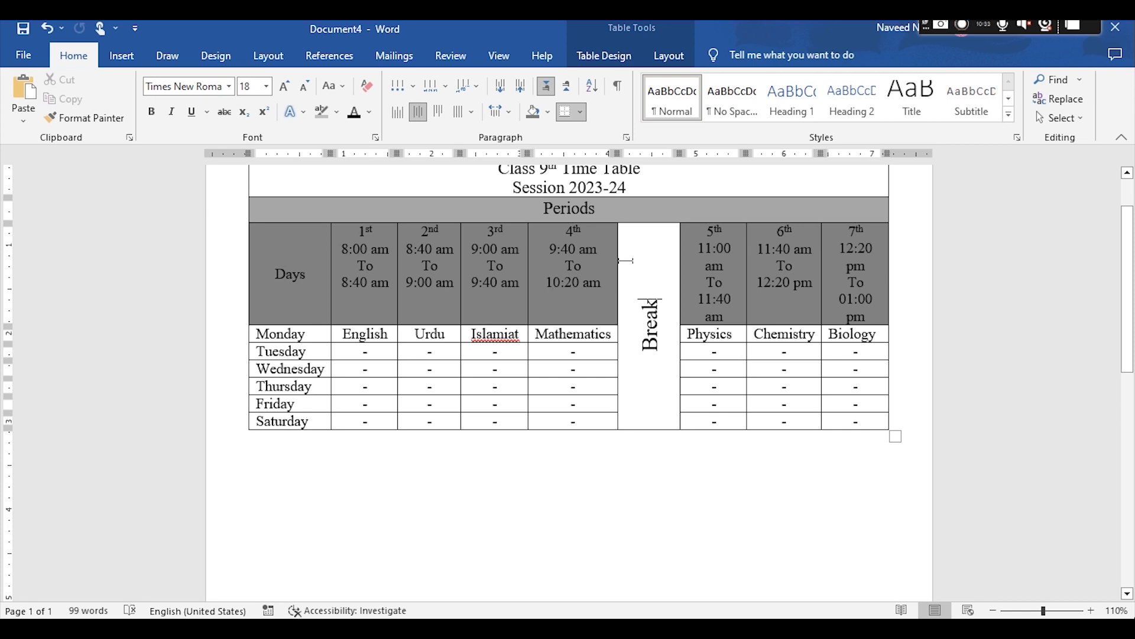
key("Return")
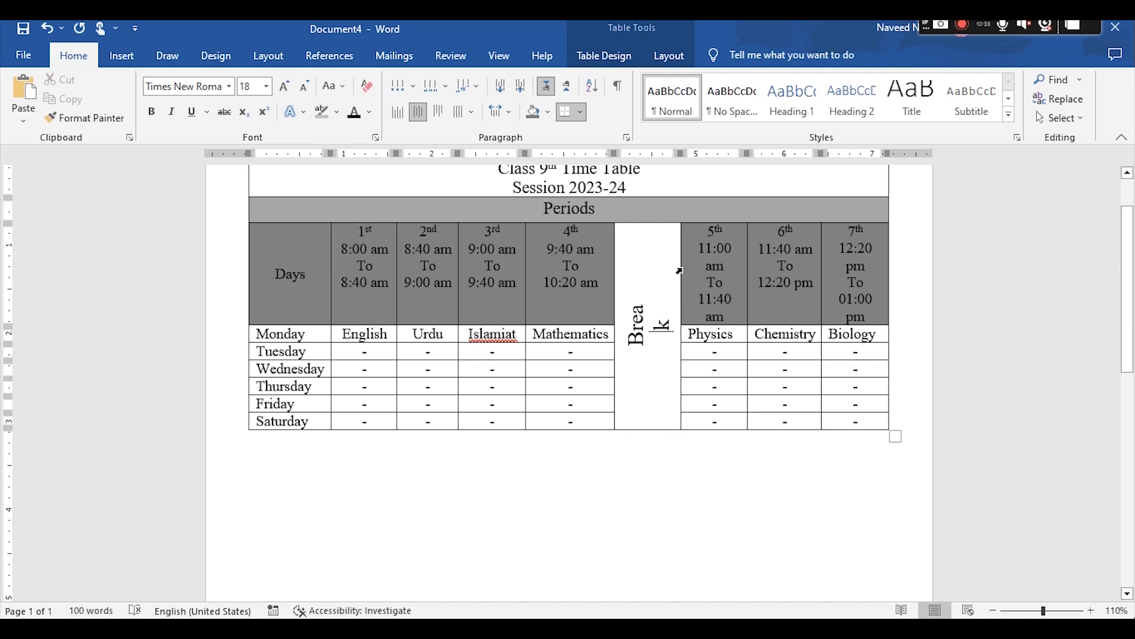
Widen the 5th period column so each of its times fits on a single line
left_click_drag(680, 268, 651, 286)
scroll(652, 289, "up", 1)
right_click(654, 293)
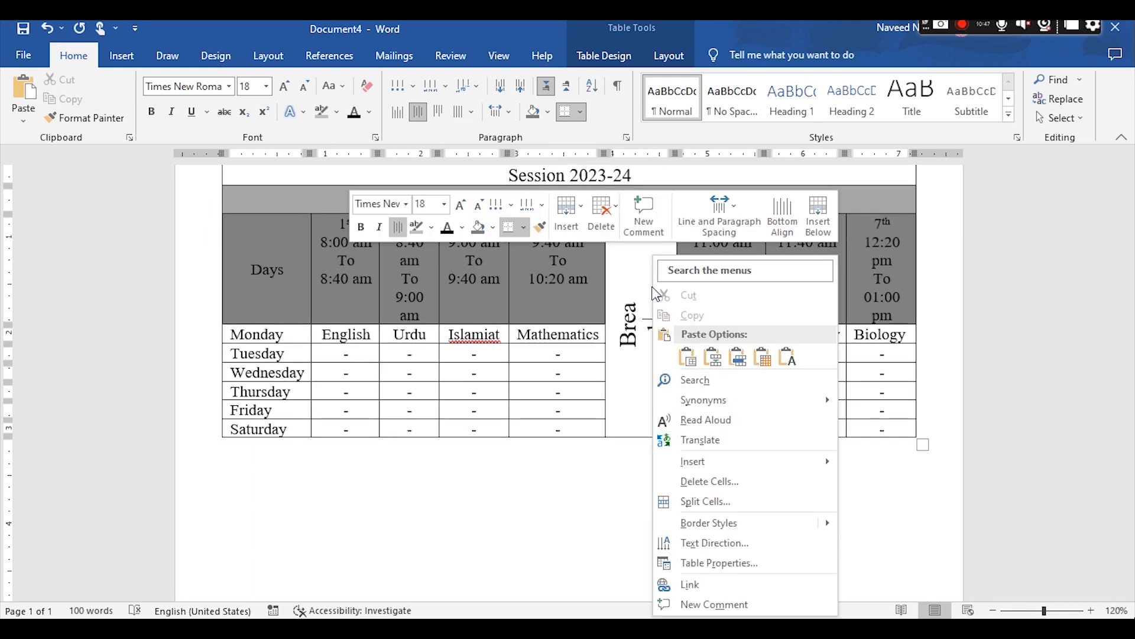
scroll(557, 442, "up", 1)
left_click(557, 442)
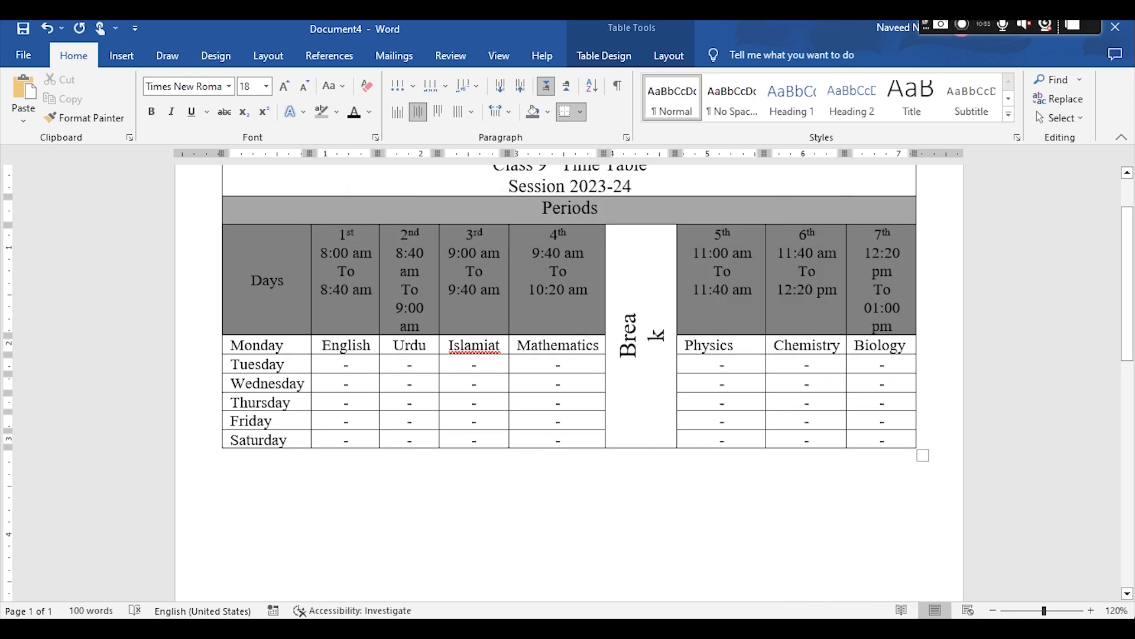
Widen the 7th period column at the table's outer edge so each of its times fits on a single line
scroll(570, 313, "up", 1)
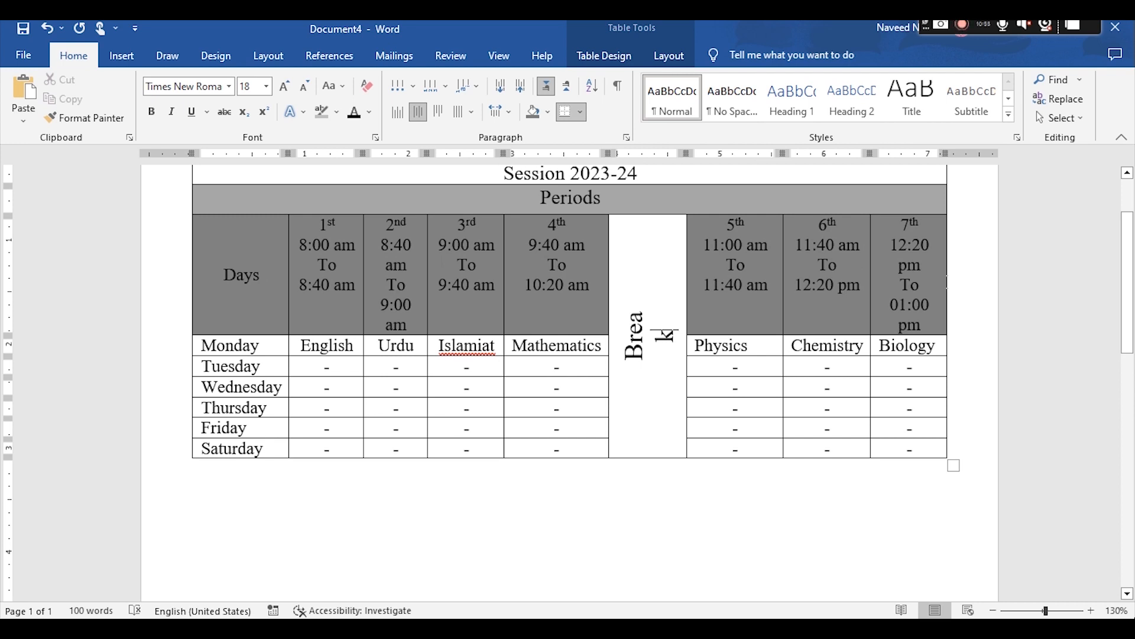
scroll(948, 281, "up", 1)
double_click(947, 282)
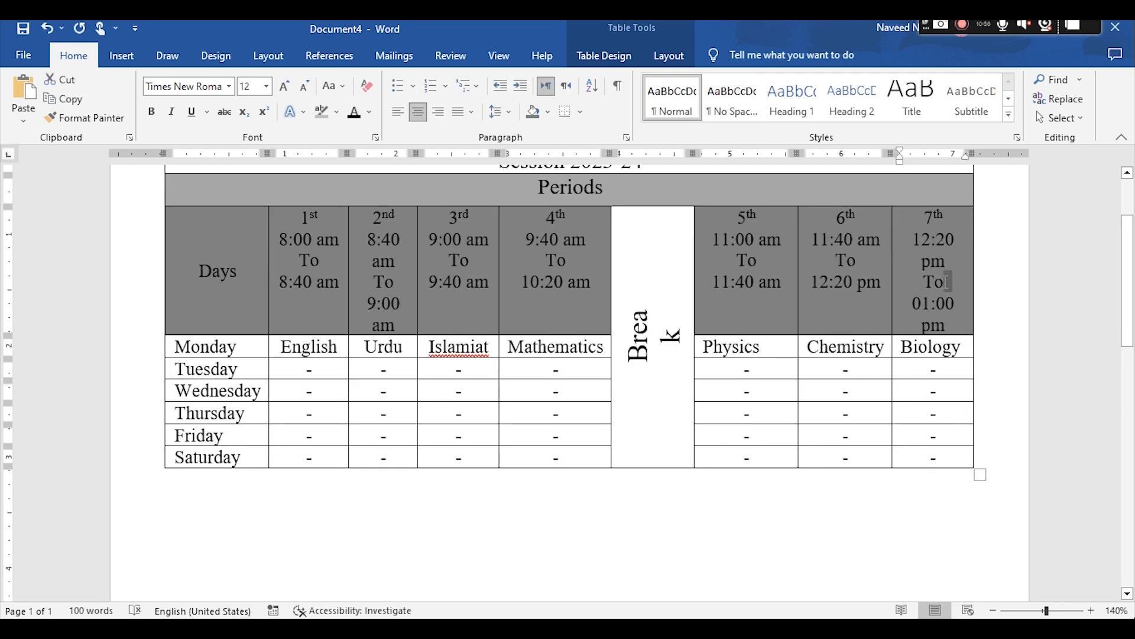
left_click(948, 282)
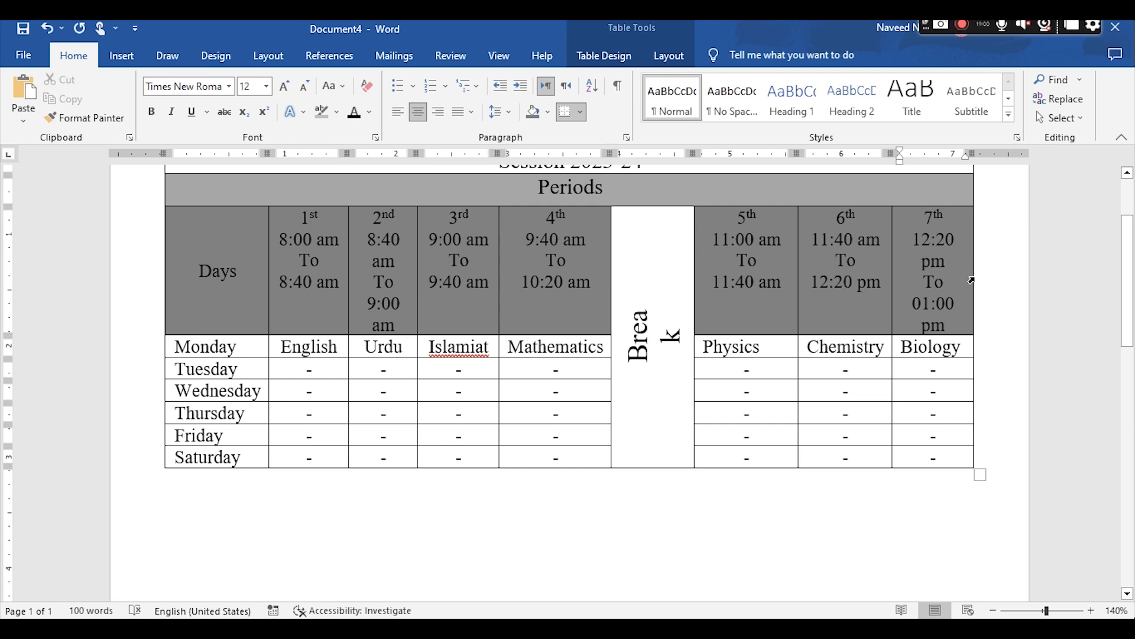
left_click_drag(971, 277, 987, 277)
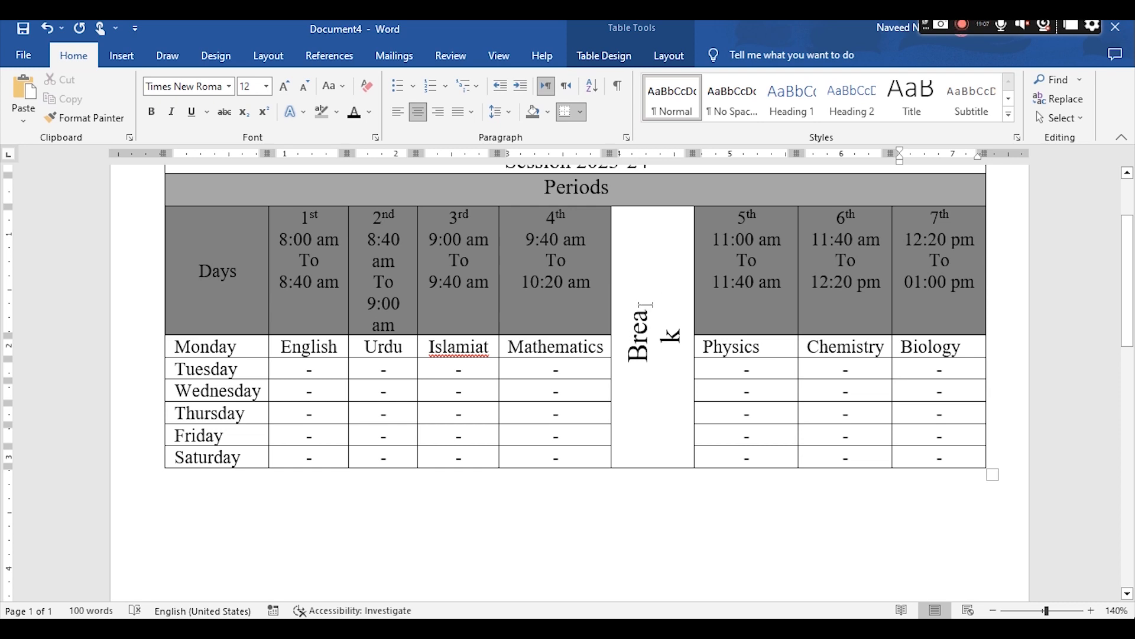
Rejoin the split word Break onto one line in the break column
left_click(670, 336)
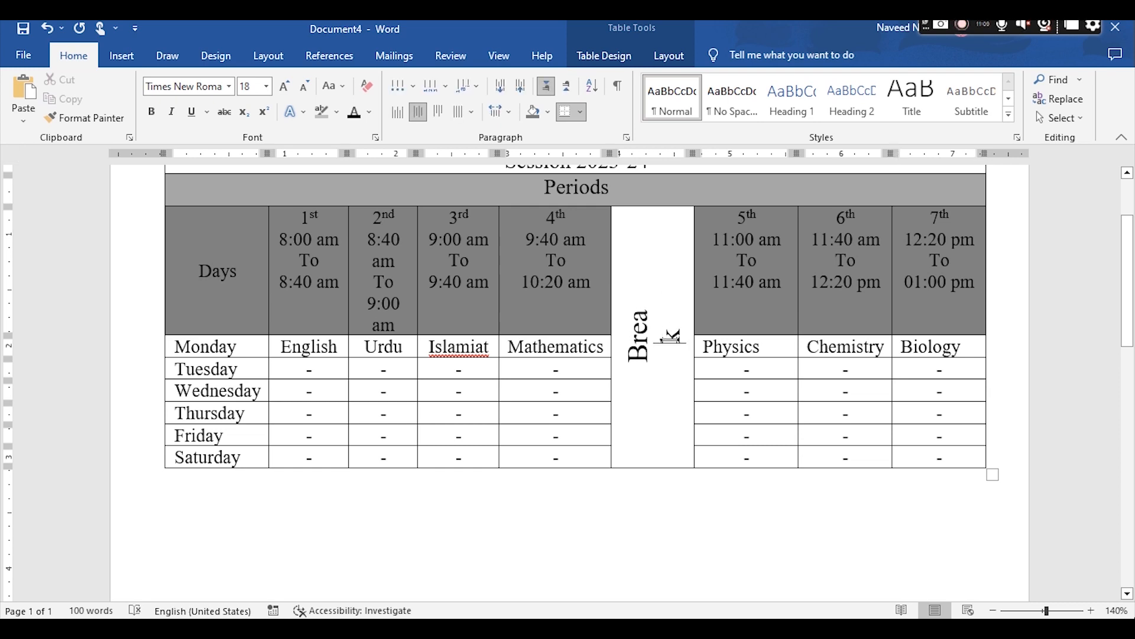
key("BackSpace")
key("BackSpace")
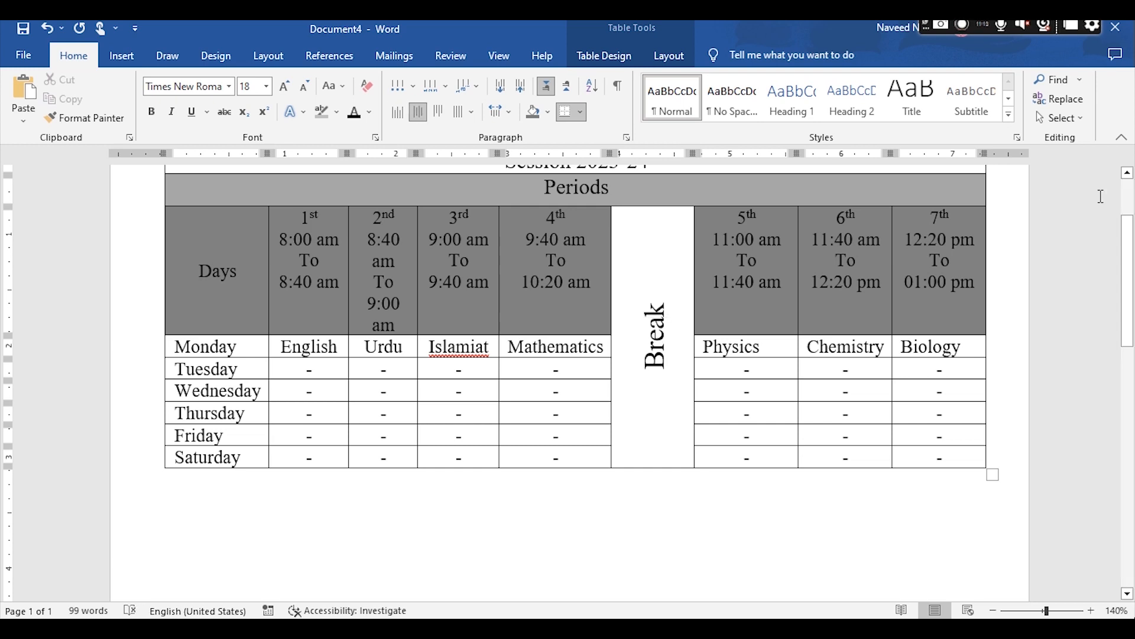
left_click(1128, 175)
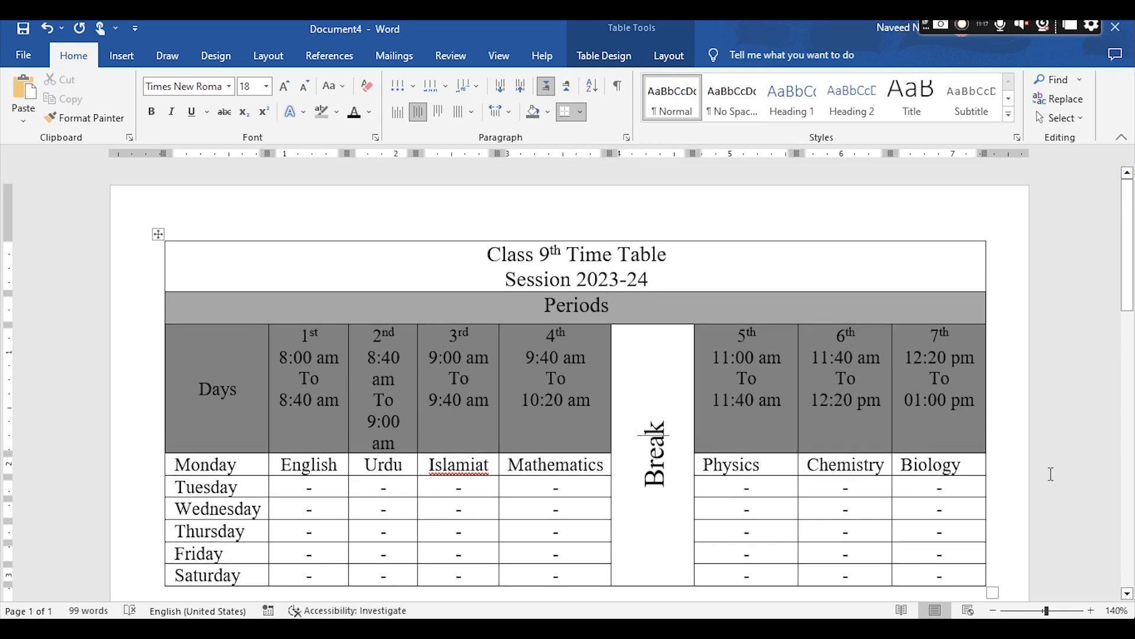
left_click(1128, 593)
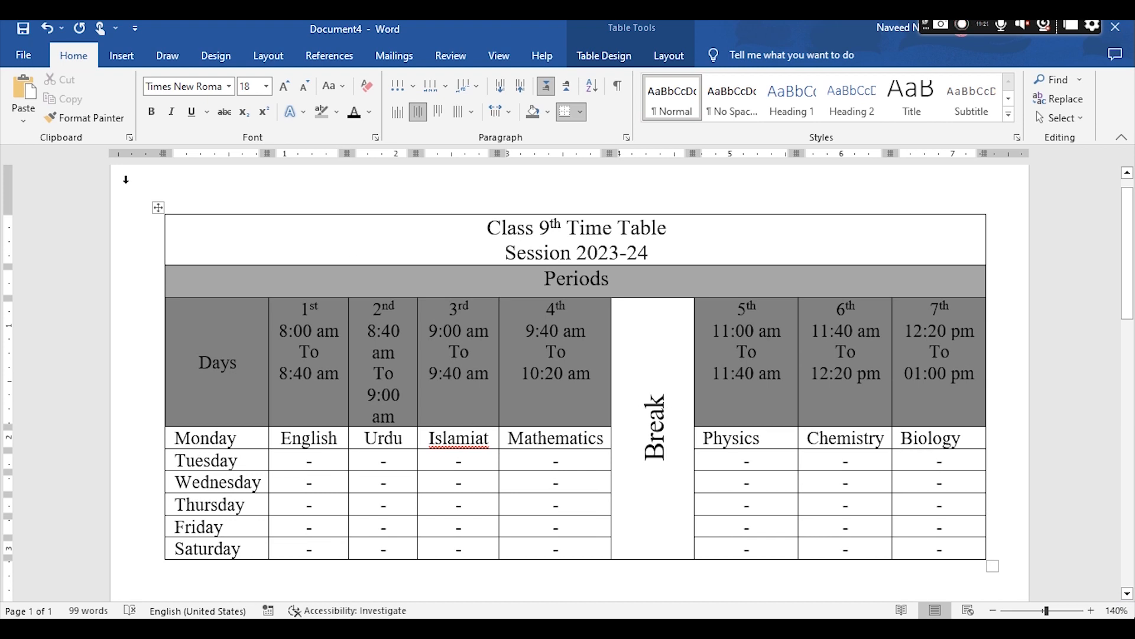
Start saving a copy of the timetable to the Desktop folder with PDF as the file type
left_click(28, 52)
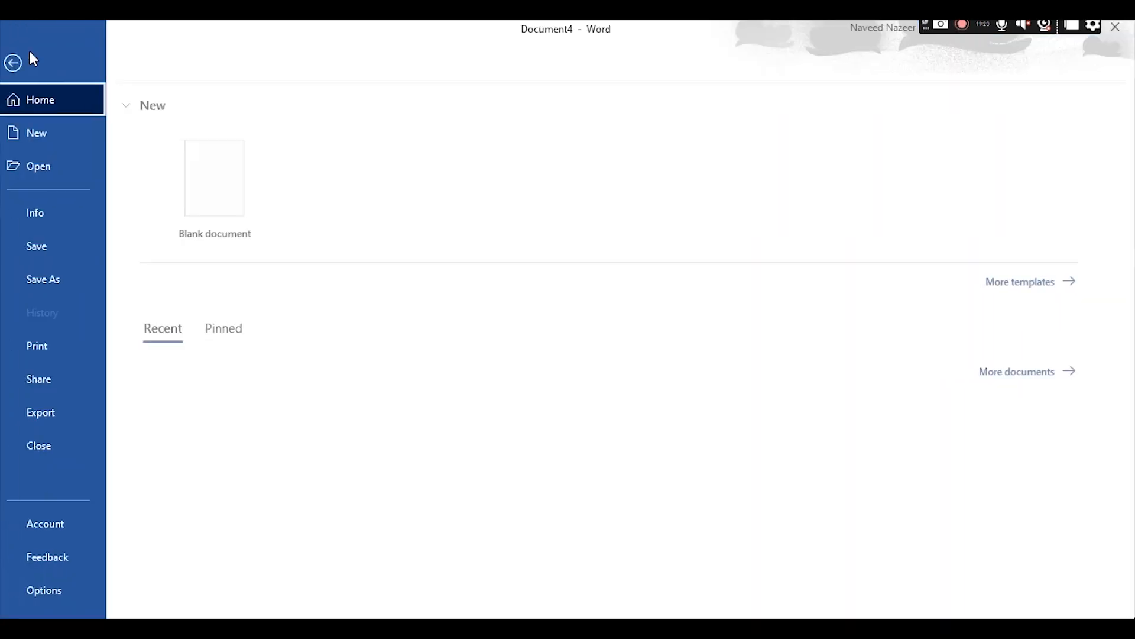
left_click(72, 278)
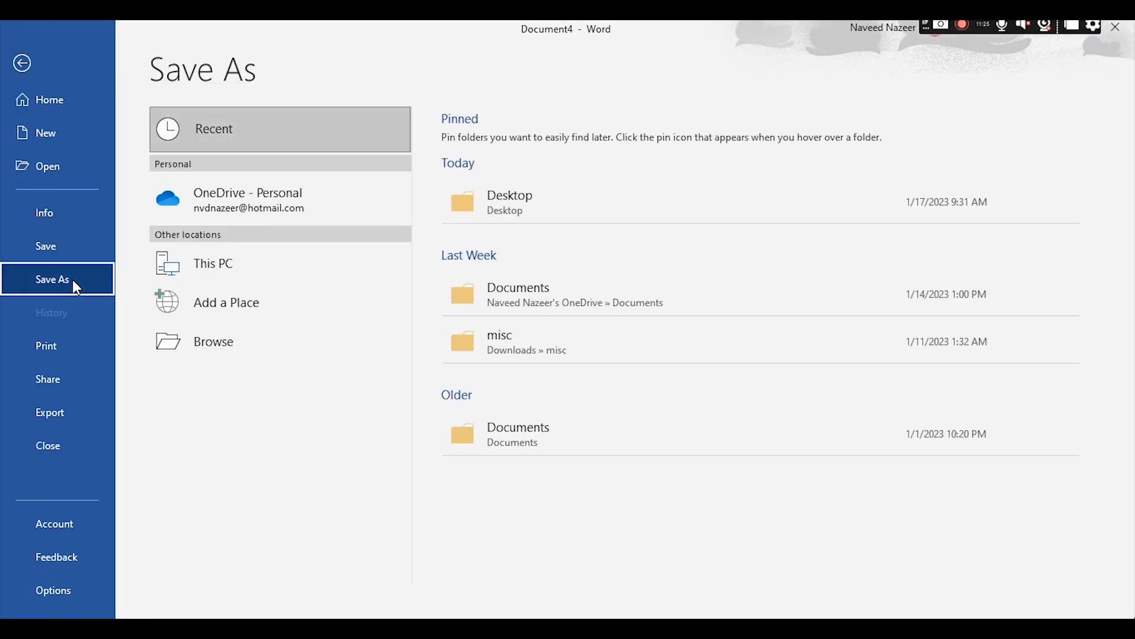
left_click(510, 222)
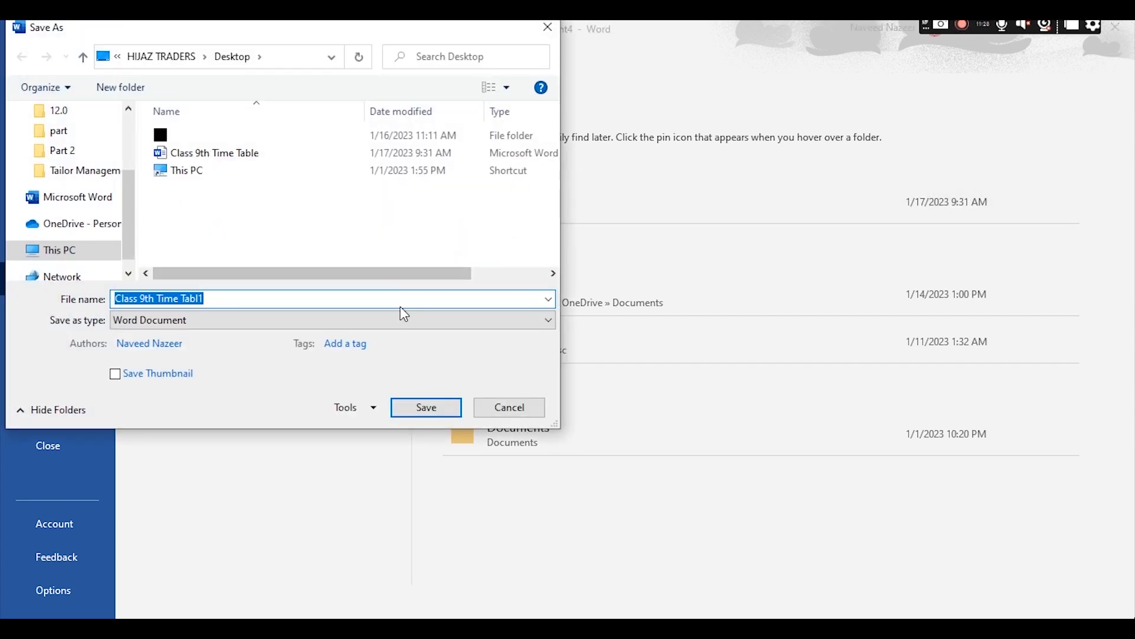
left_click(401, 322)
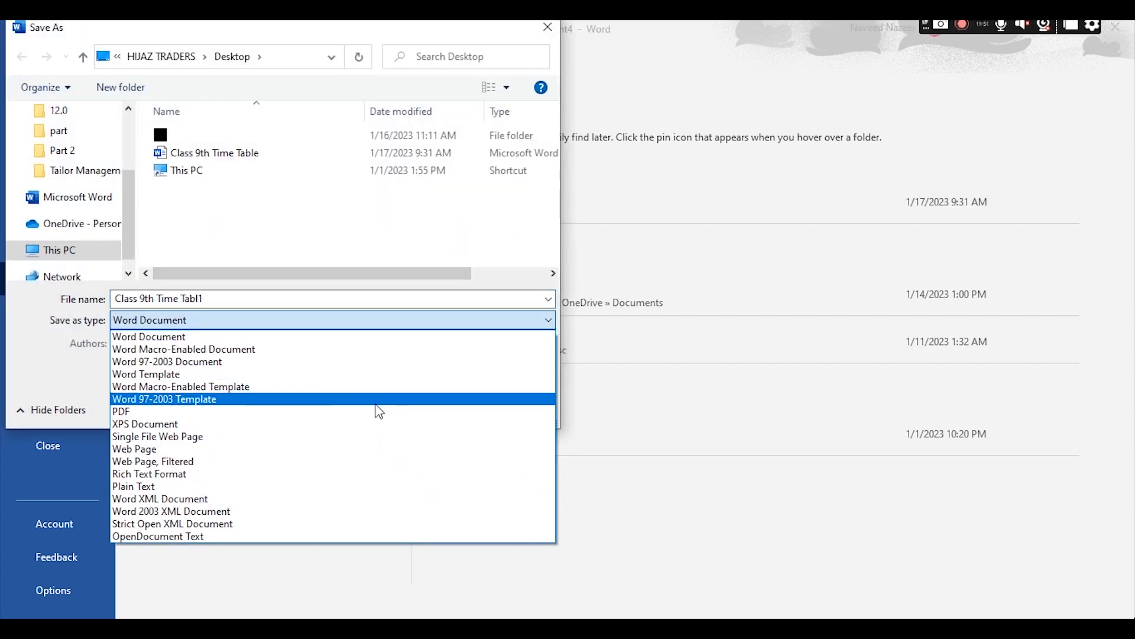
left_click(375, 411)
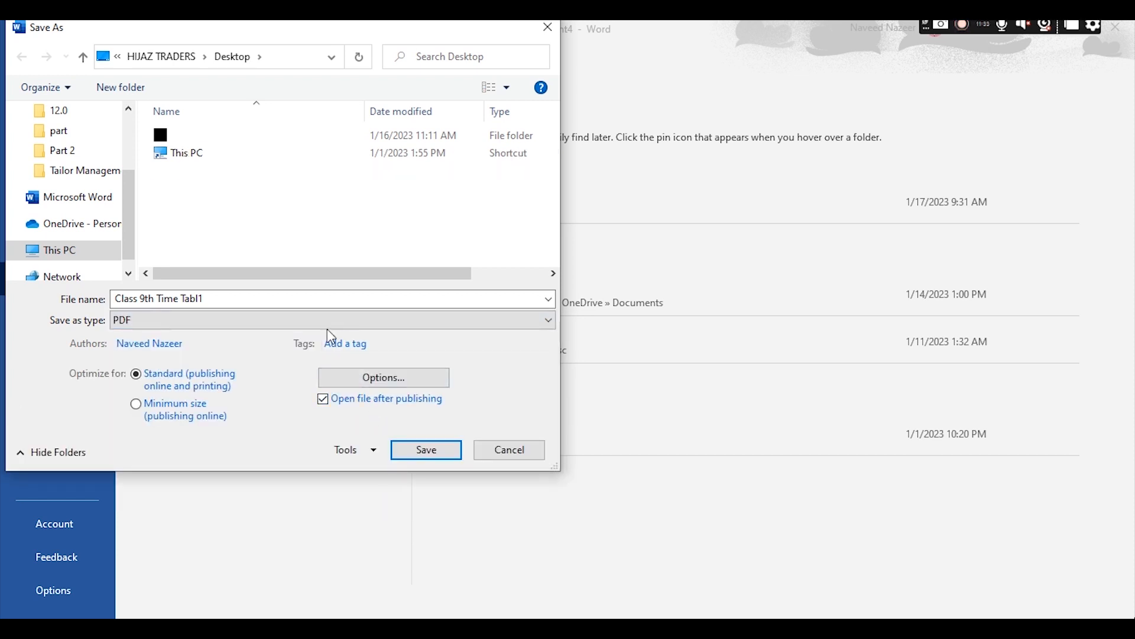
Name the PDF "Class 9th Time Table Update" and save it
left_click(314, 298)
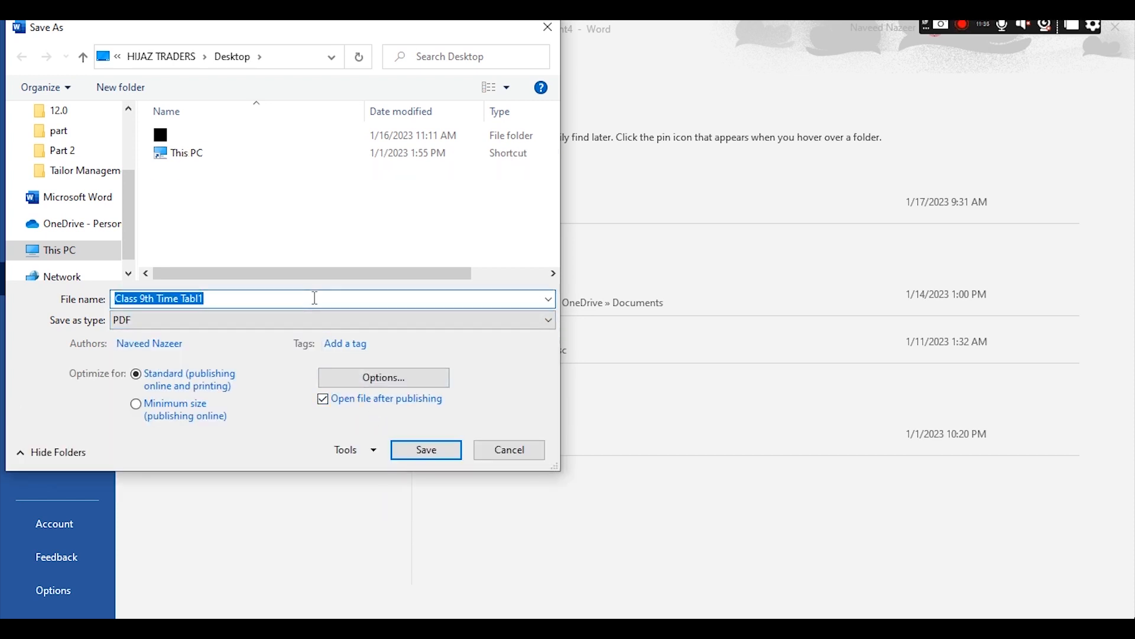
left_click(315, 297)
key("BackSpace")
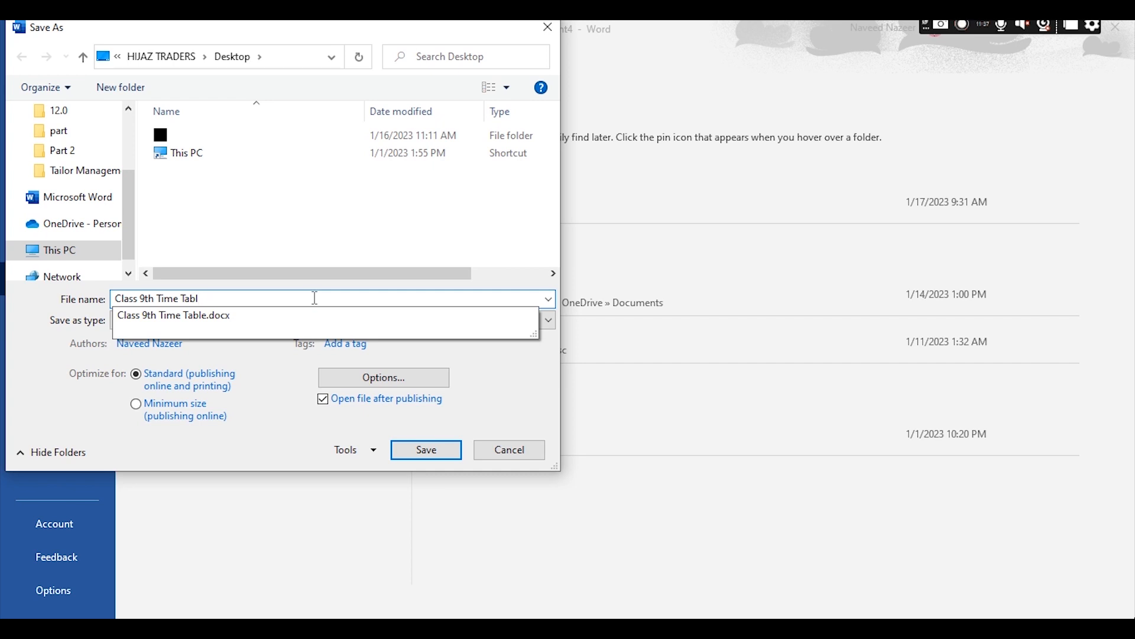
type("e Update")
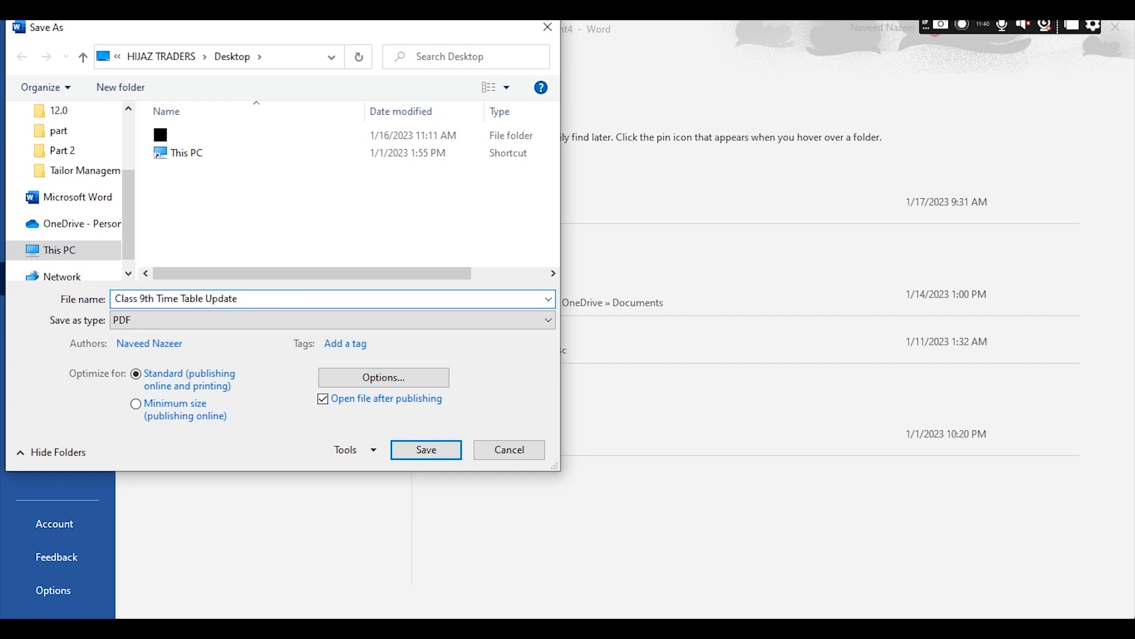
key("Return")
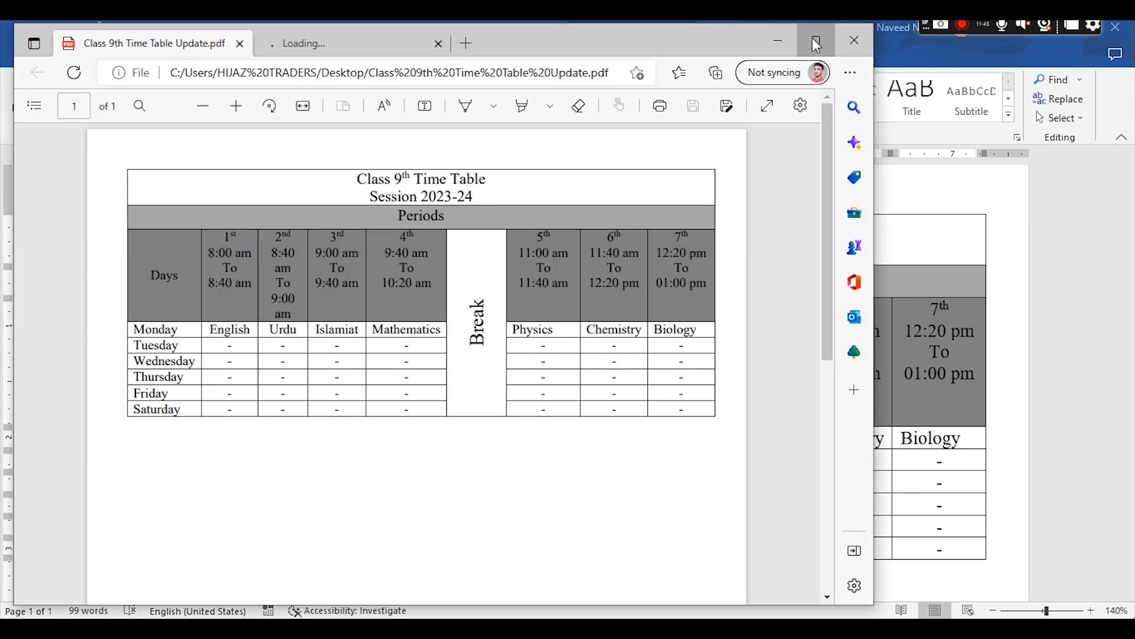
Examine the exported timetable PDF in a maximized Microsoft Edge window at a larger magnification
left_click(816, 42)
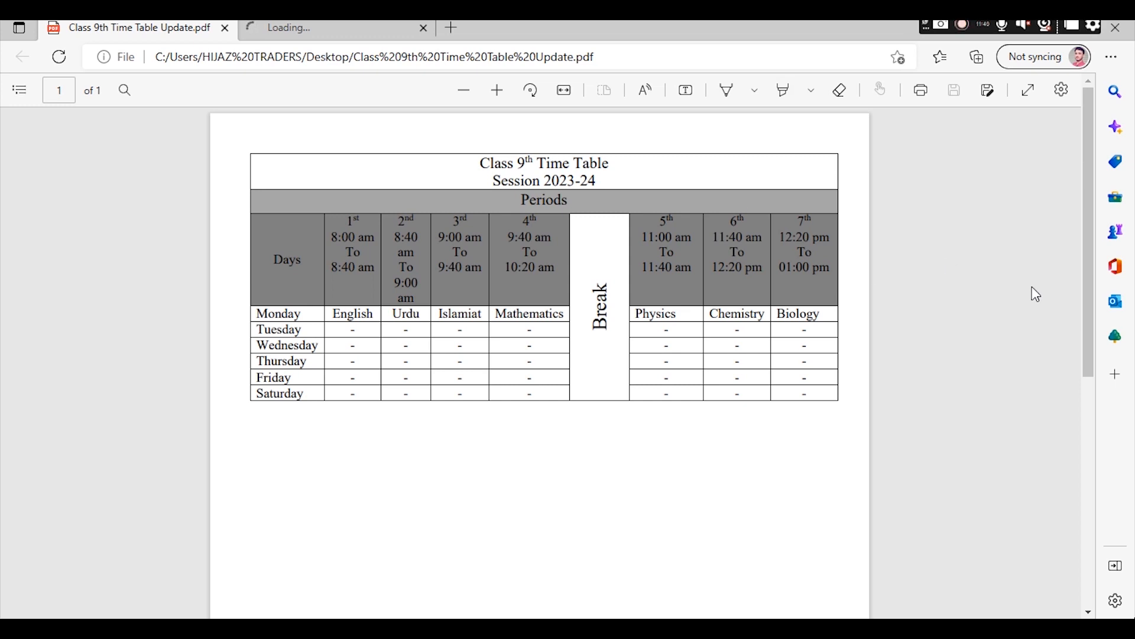
left_click(1117, 98)
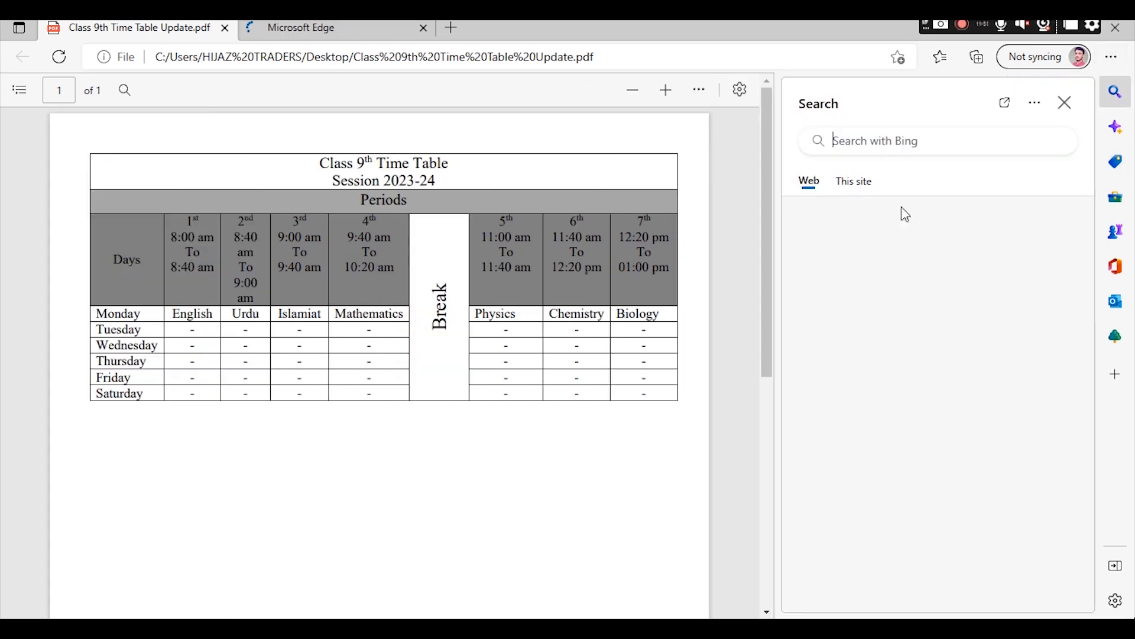
left_click(1064, 104)
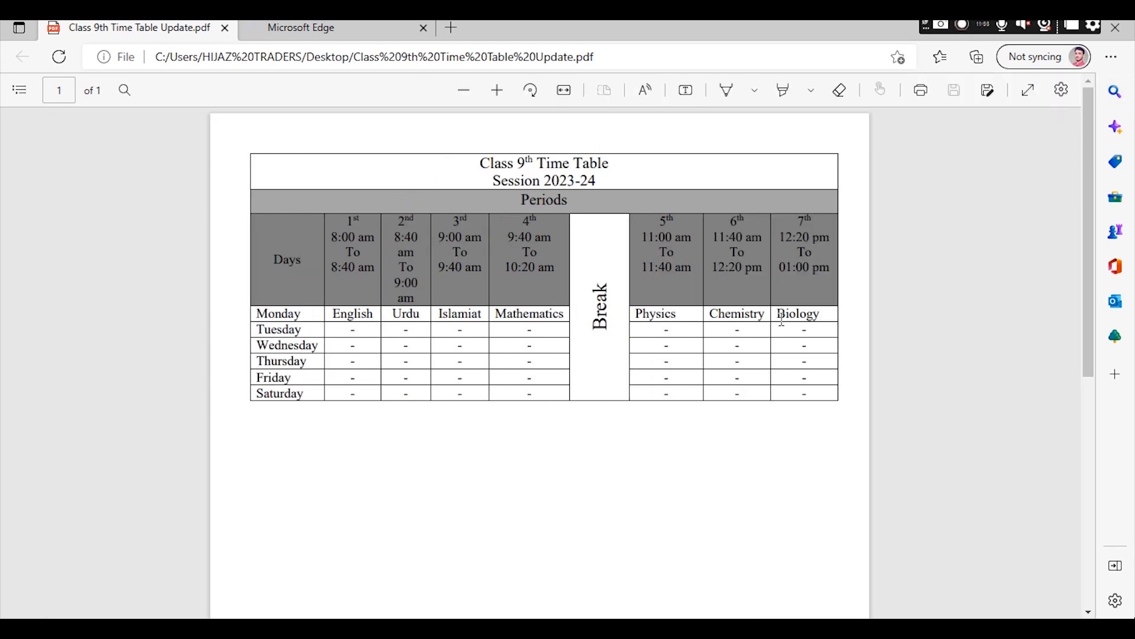
left_click(498, 92)
left_click(499, 94)
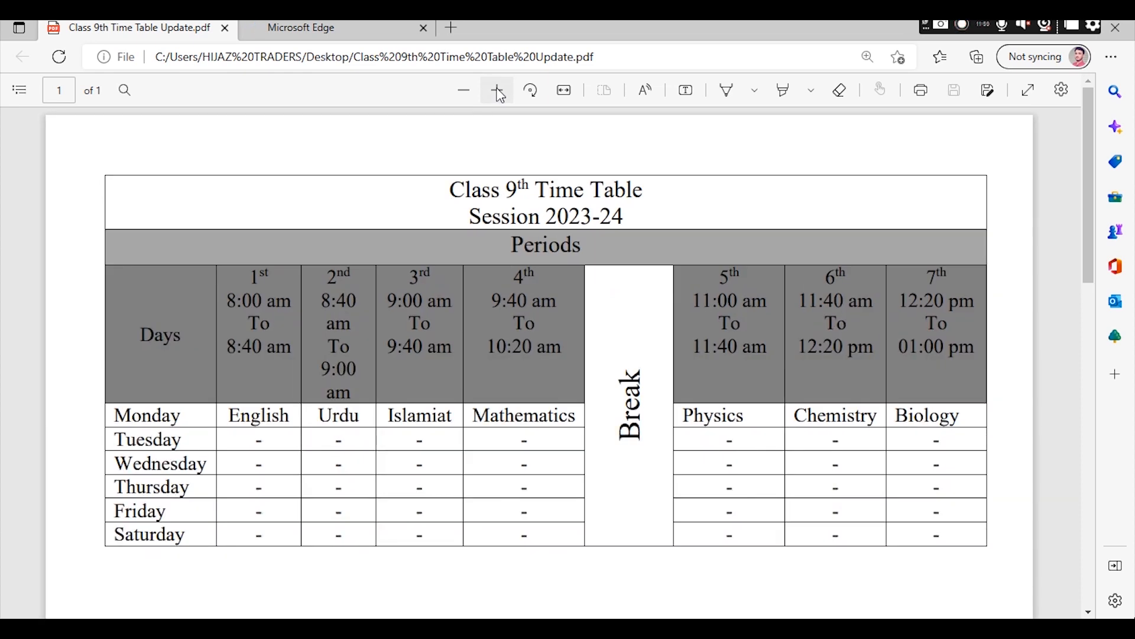